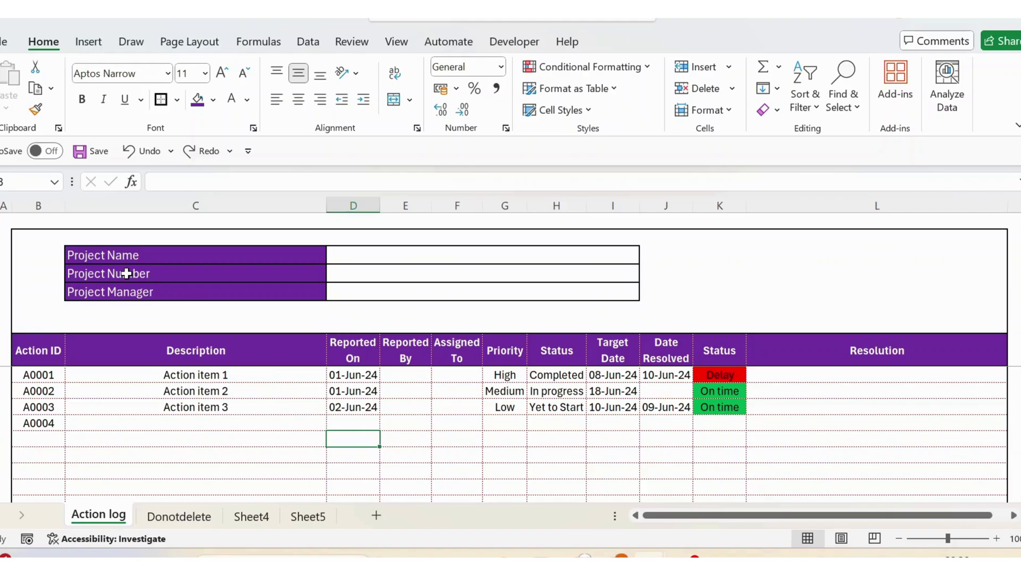
Examine the Action log's project detail fields and its Action ID, Description, Reported On, Reported By and Assigned To columns
left_click(51, 206)
left_click(130, 258)
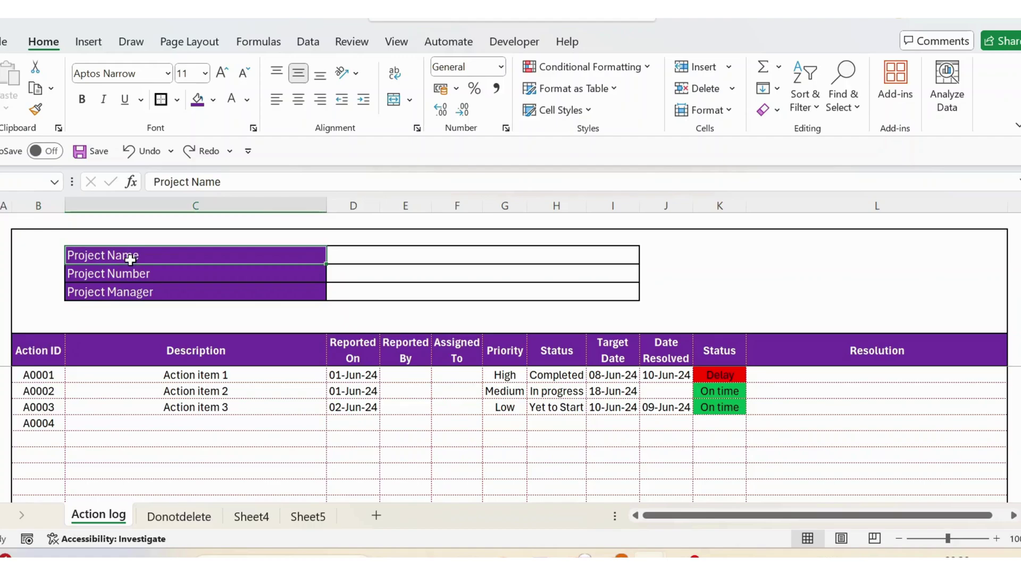
left_click_drag(131, 259, 136, 291)
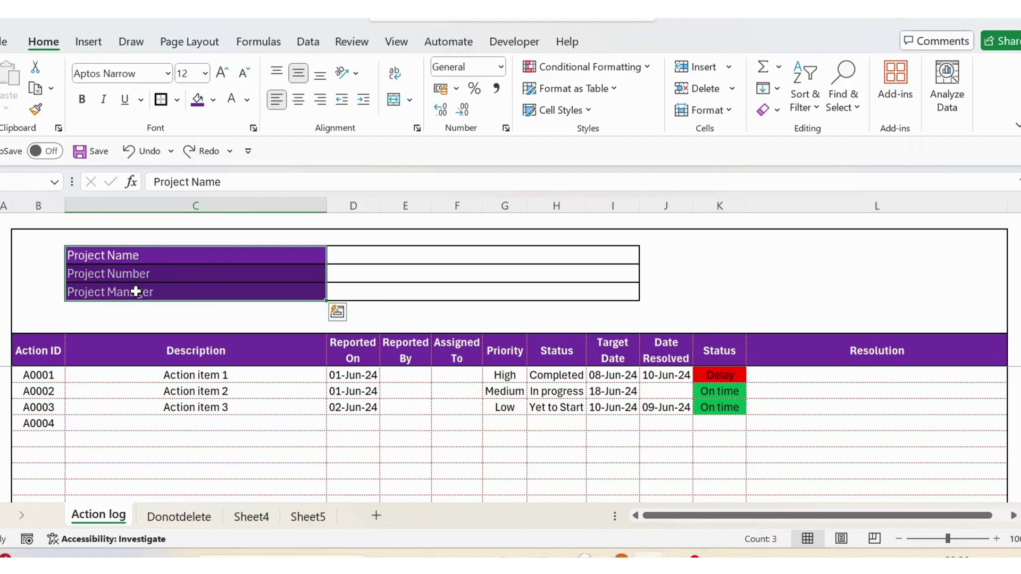
left_click(350, 256)
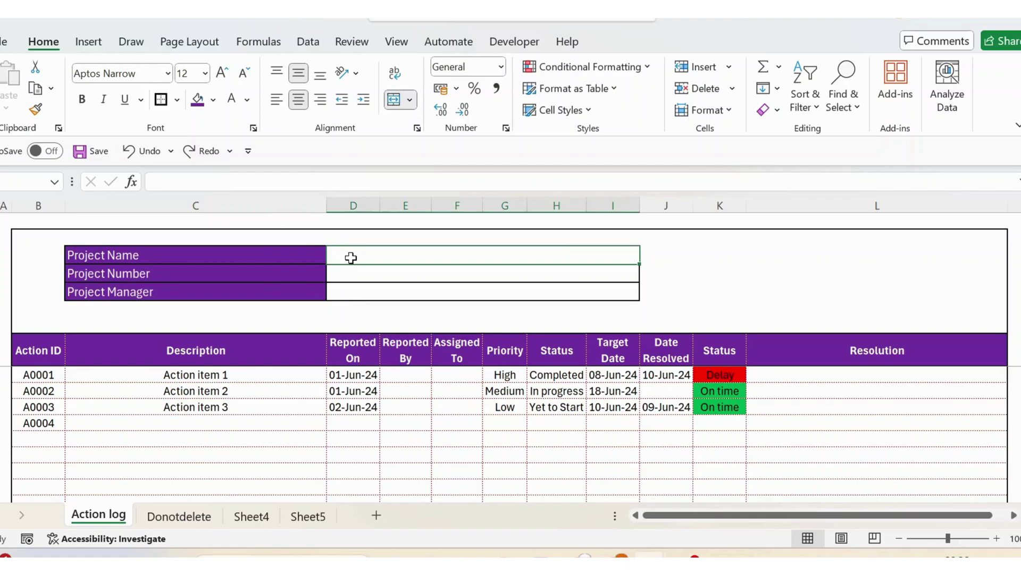
left_click_drag(349, 255, 355, 293)
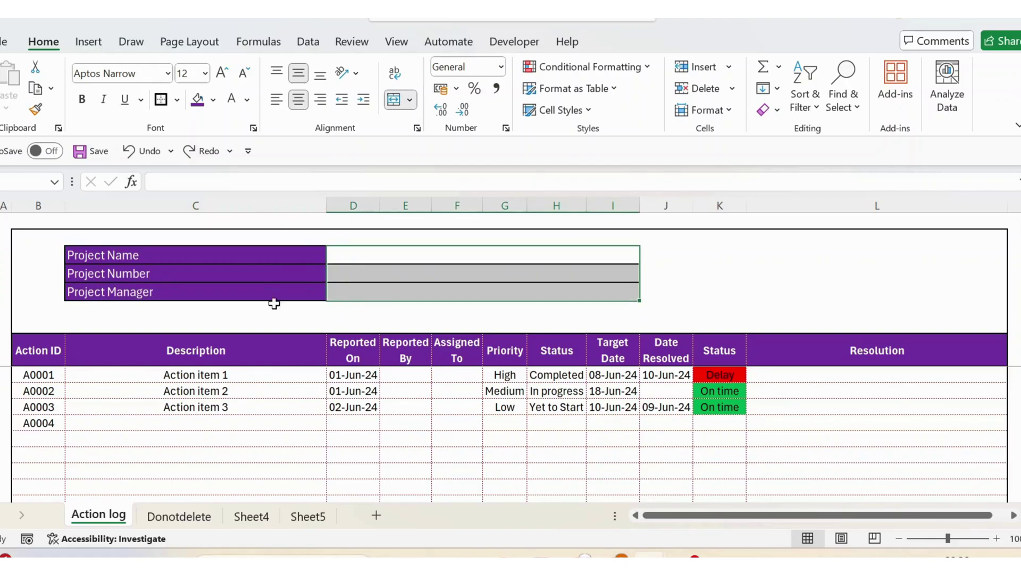
left_click(50, 349)
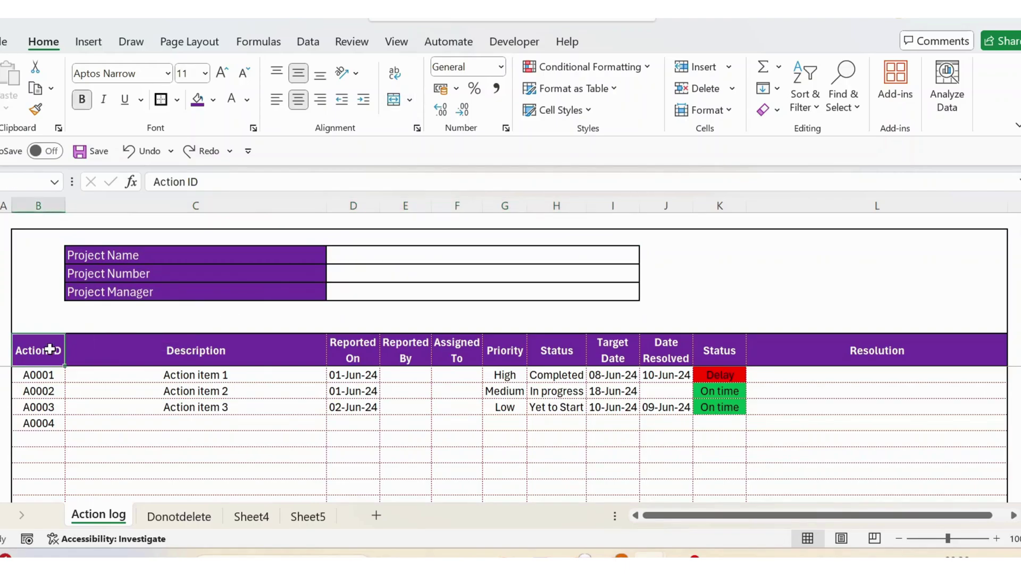
left_click(162, 350)
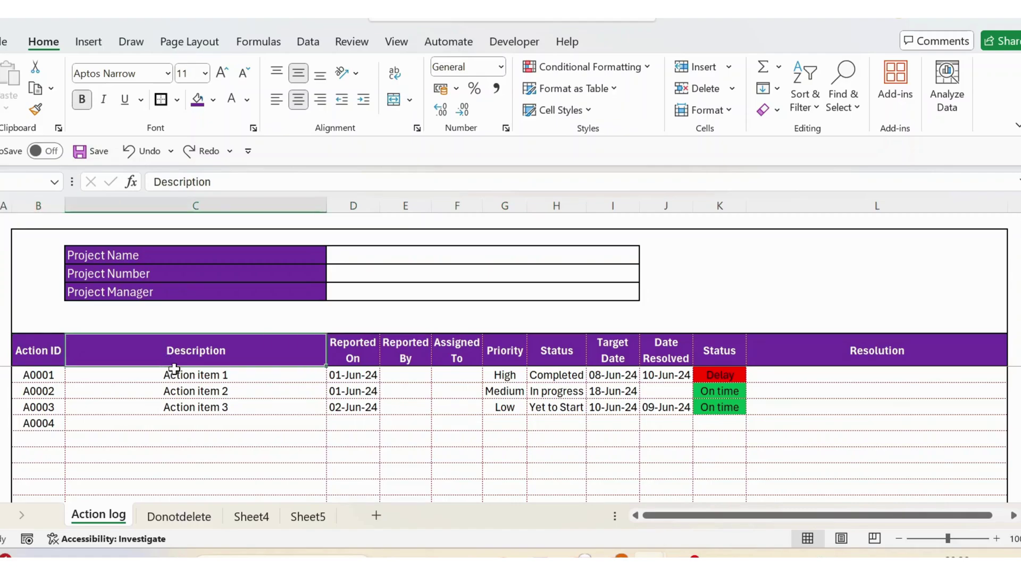
left_click_drag(184, 374, 186, 403)
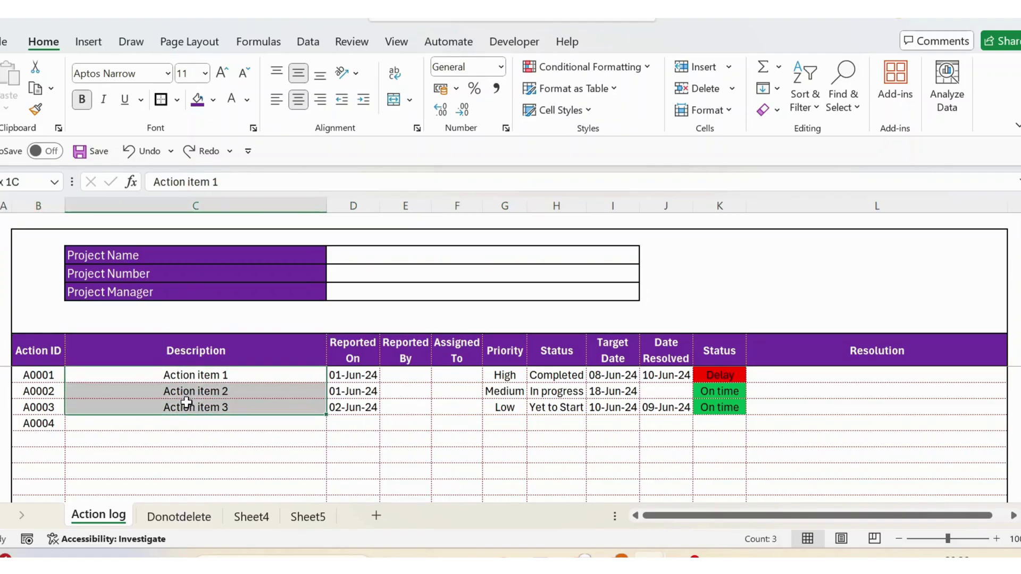
left_click(361, 343)
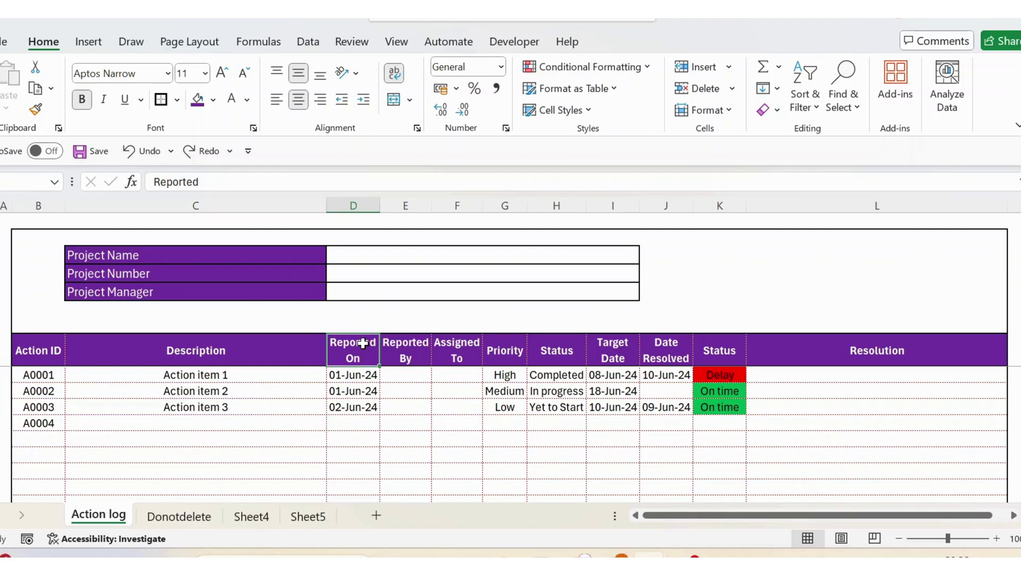
left_click(418, 348)
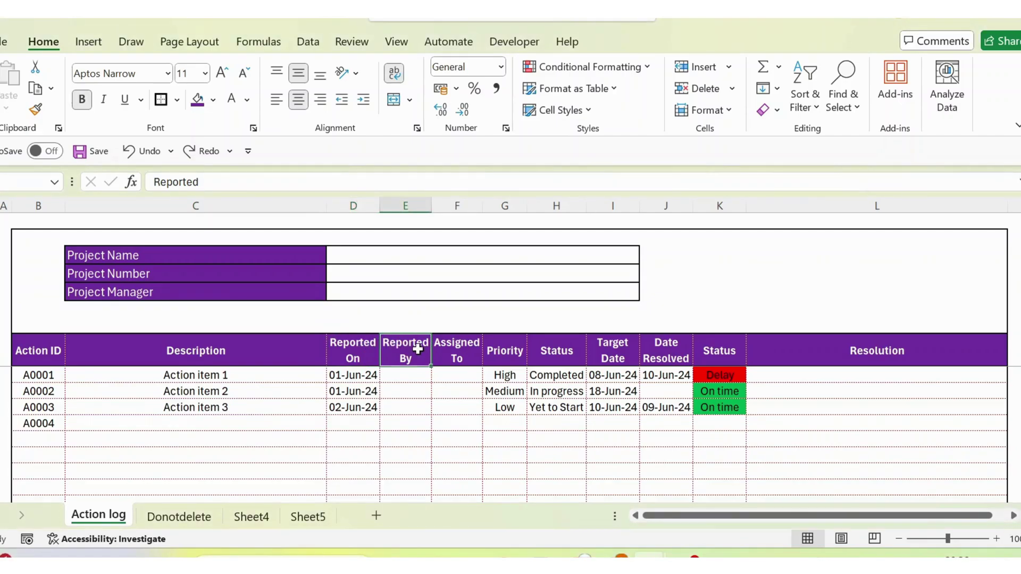
left_click(458, 357)
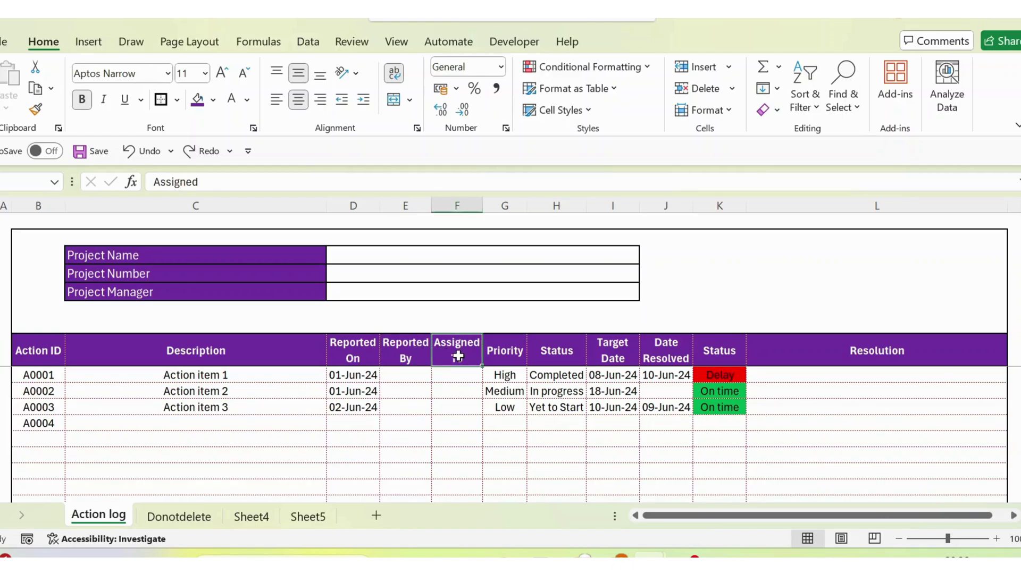
Review the choices offered for the first action item in the Priority column and the adjacent Status column
left_click(503, 354)
left_click(505, 374)
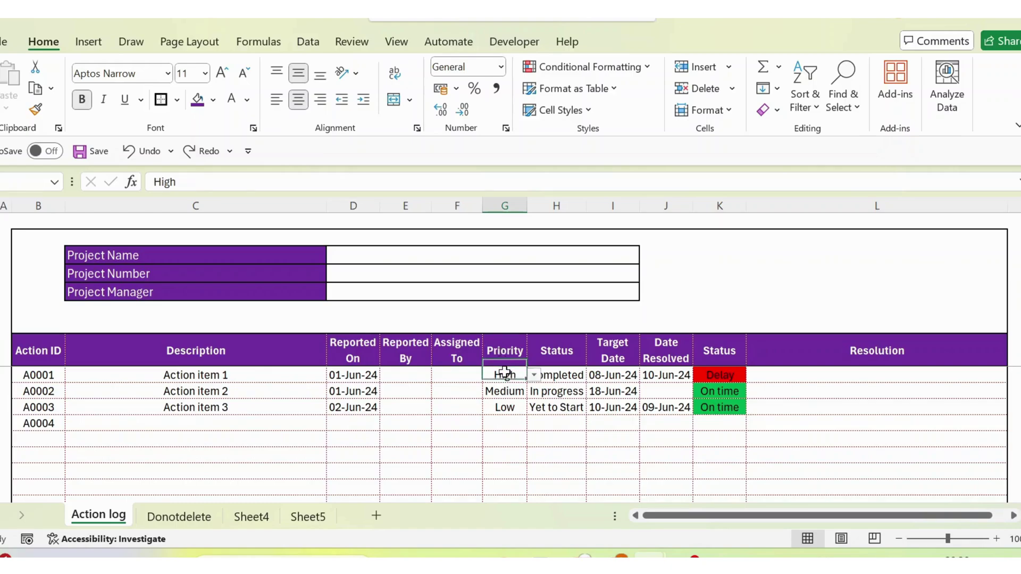
left_click(533, 376)
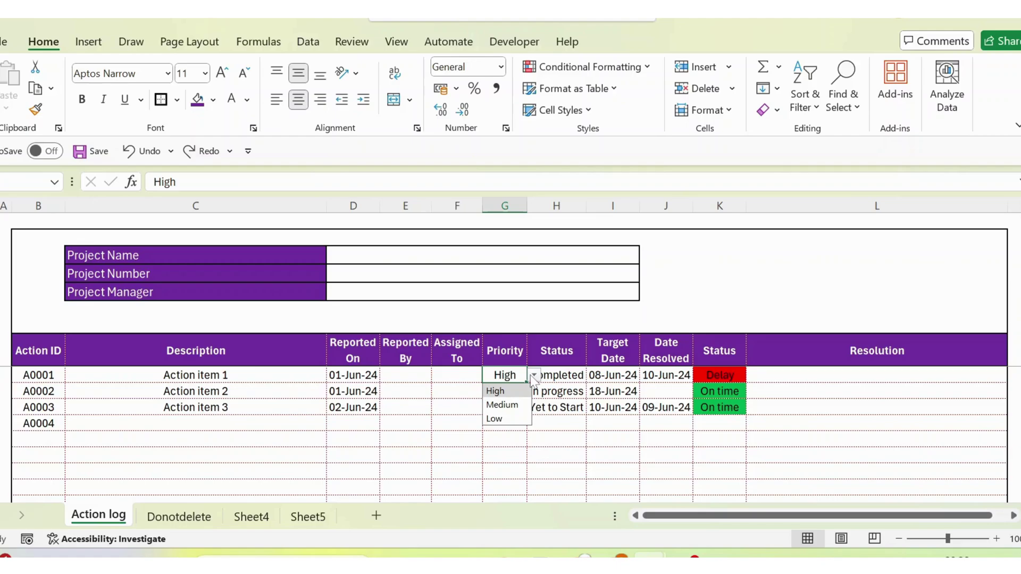
left_click(558, 394)
left_click(558, 355)
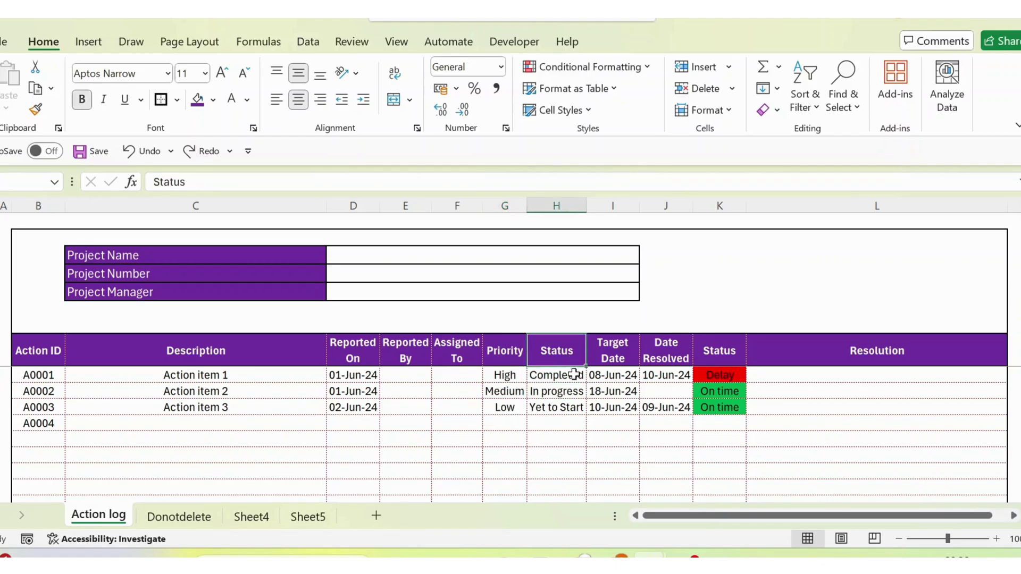
left_click(574, 375)
left_click(594, 376)
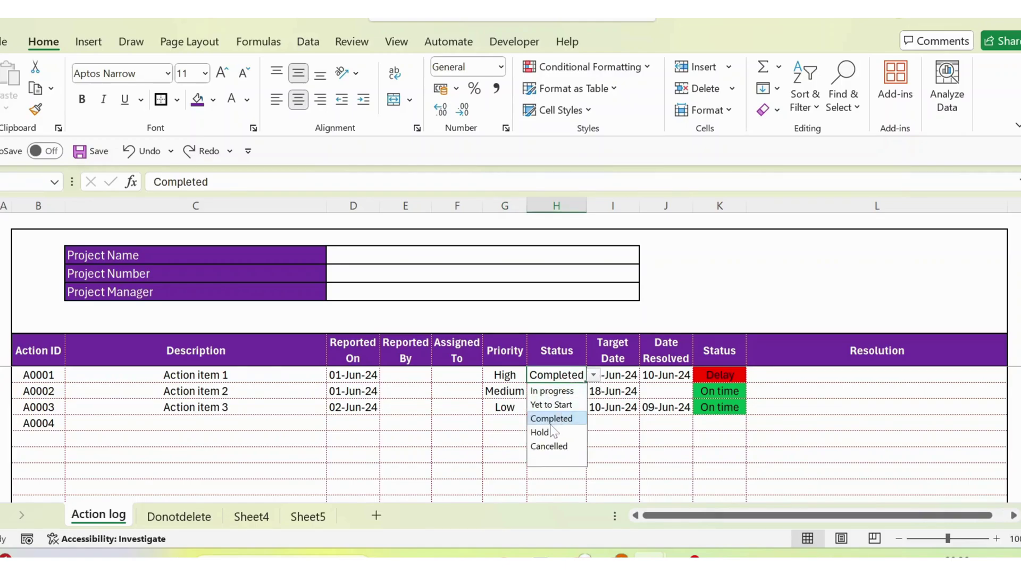
left_click(616, 429)
Examine the Target Date, Date Resolved, delay Status and Resolution columns, including the delay status formula for the action items
left_click(614, 345)
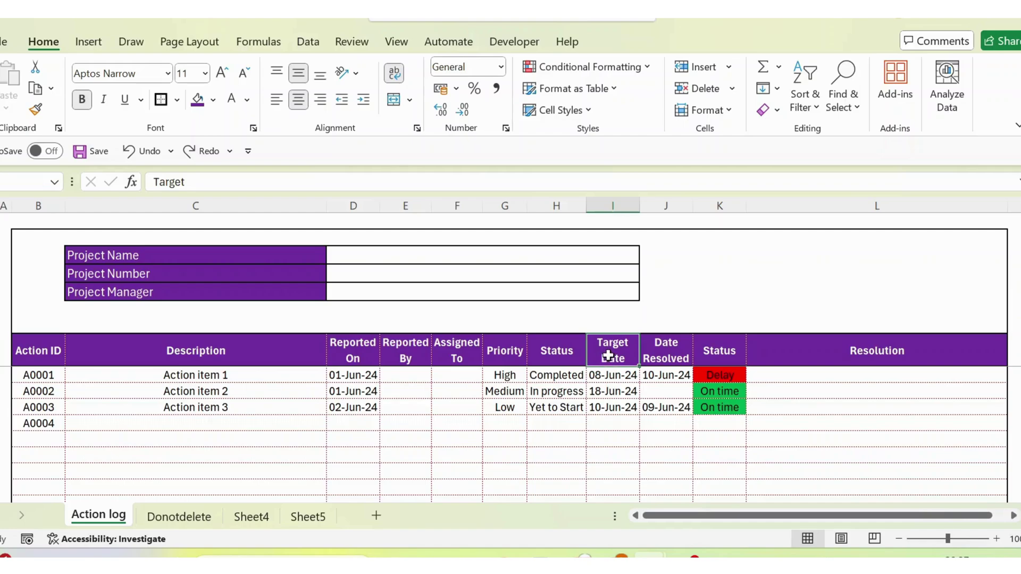
left_click(659, 359)
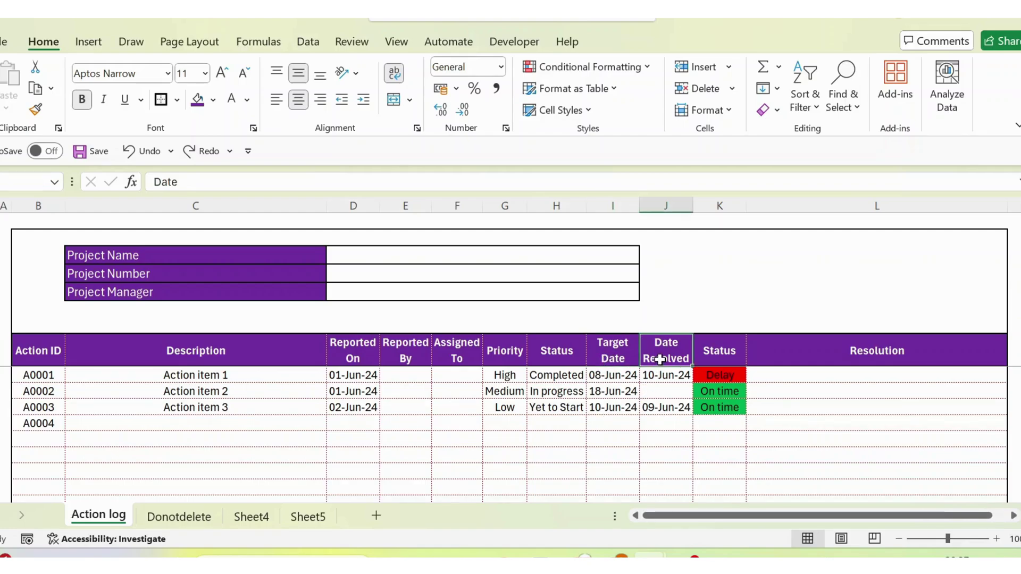
left_click(713, 352)
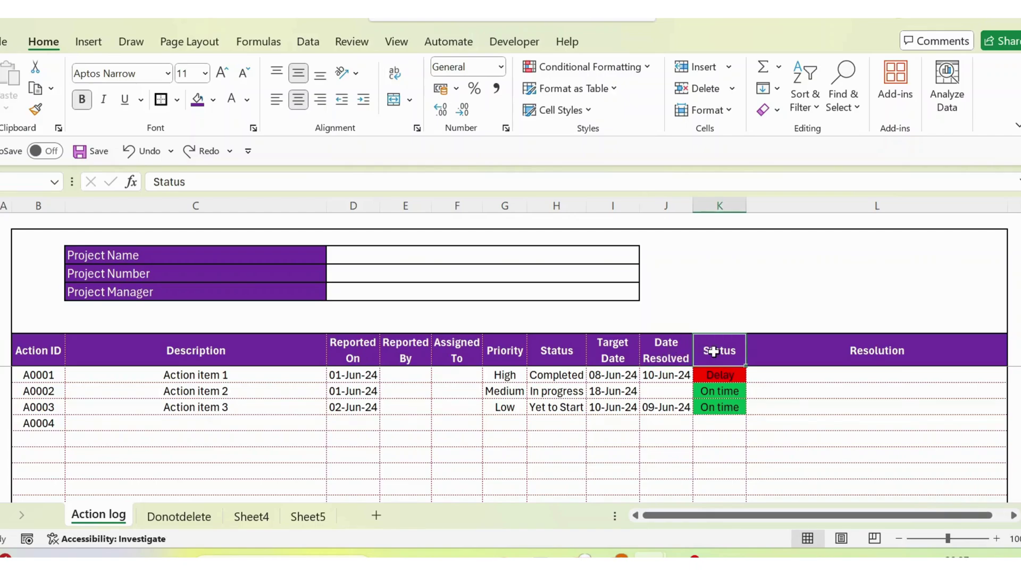
left_click_drag(718, 377, 723, 406)
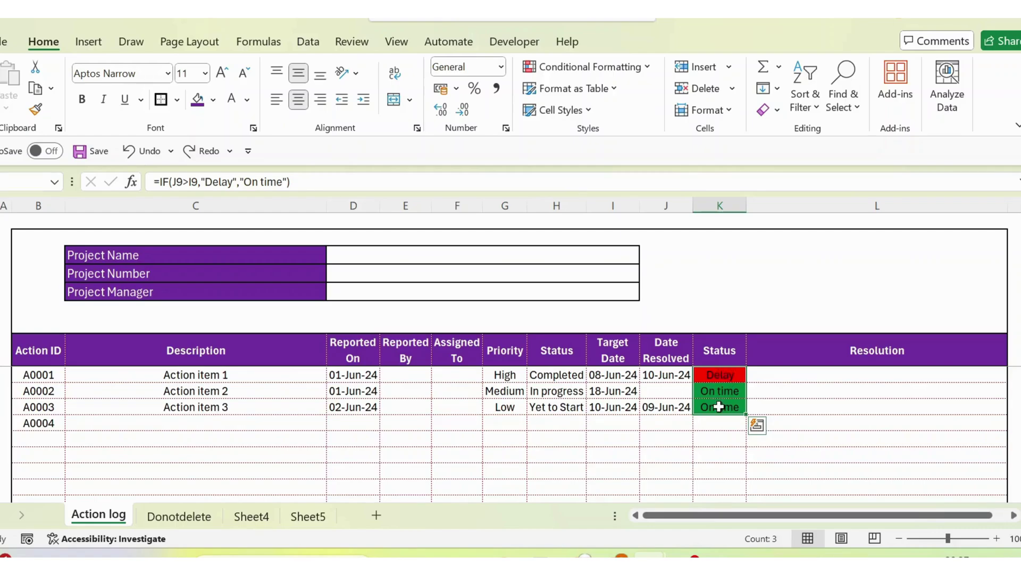
left_click(840, 356)
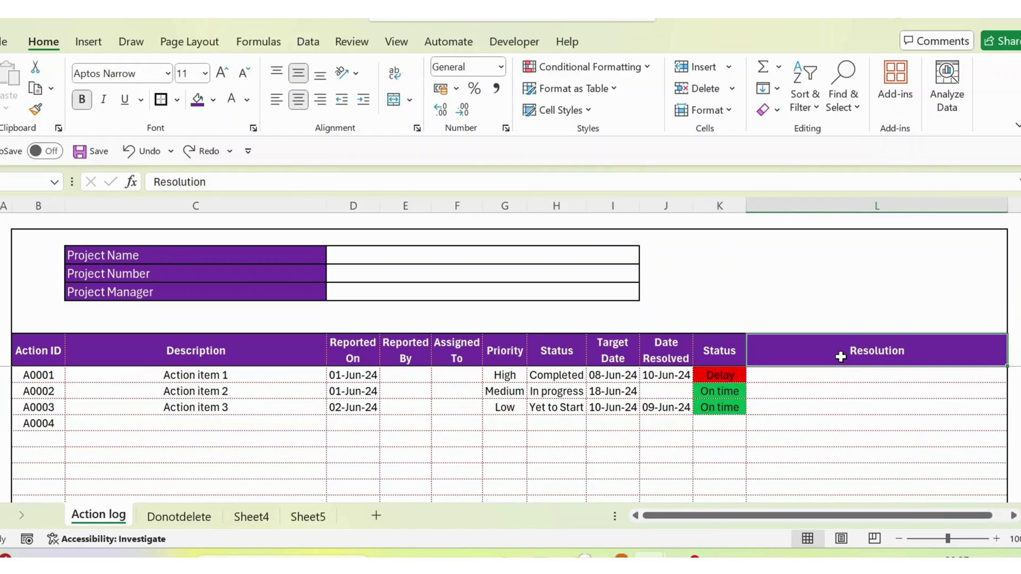
left_click(815, 376)
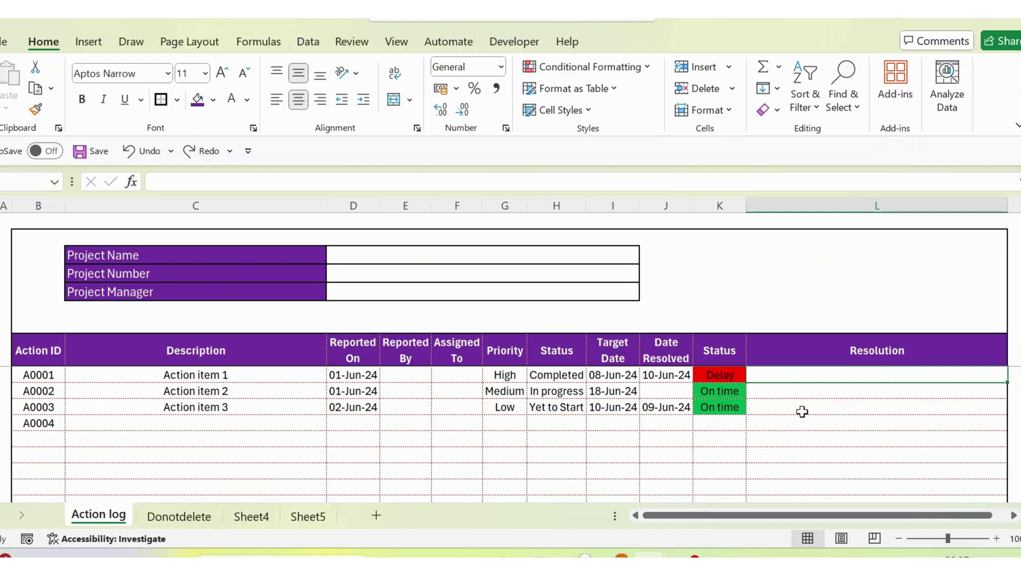
Switch to Sheet4 and hide the gridlines across the whole sheet
left_click(251, 516)
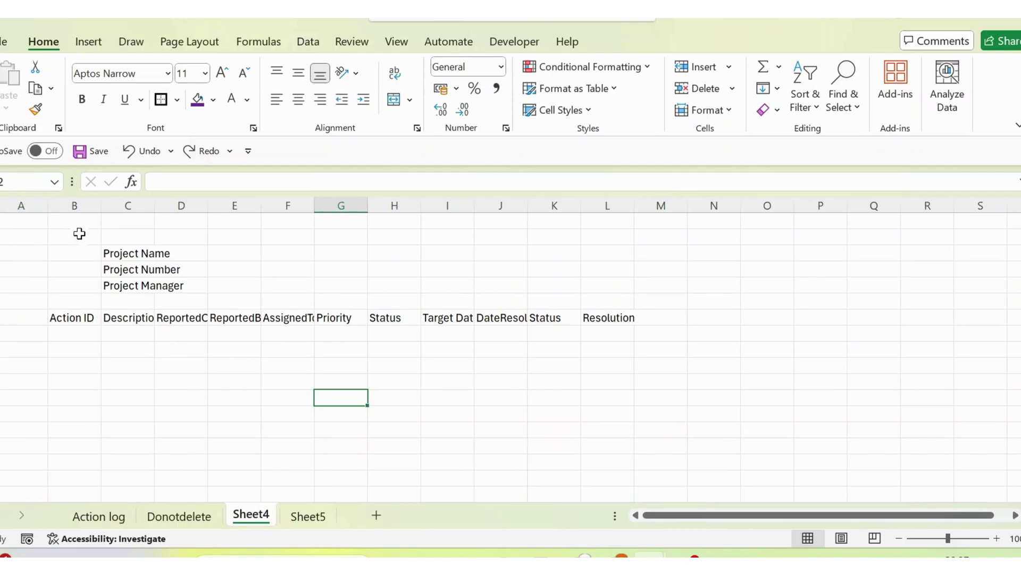
key("ctrl+a")
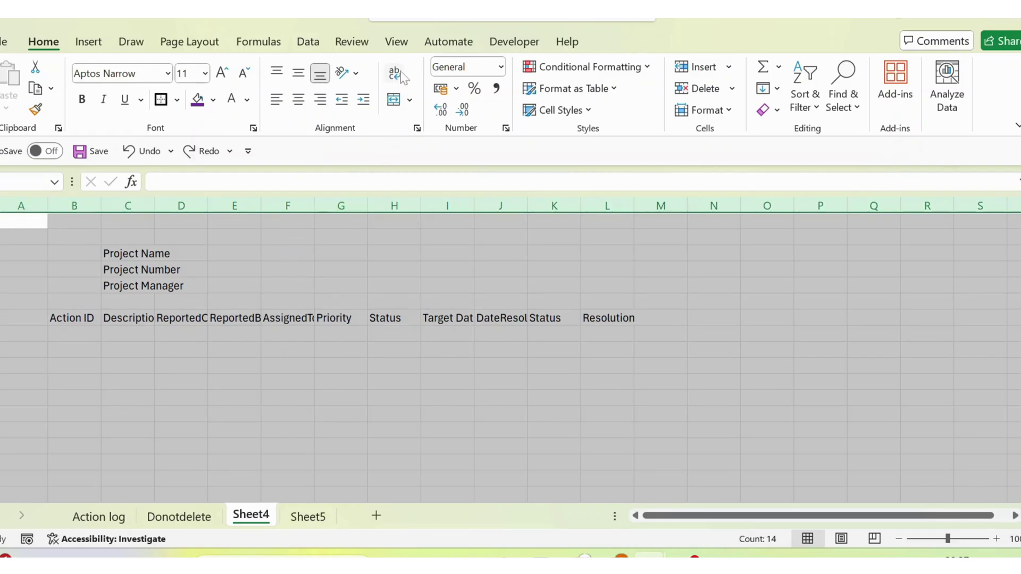
left_click(397, 43)
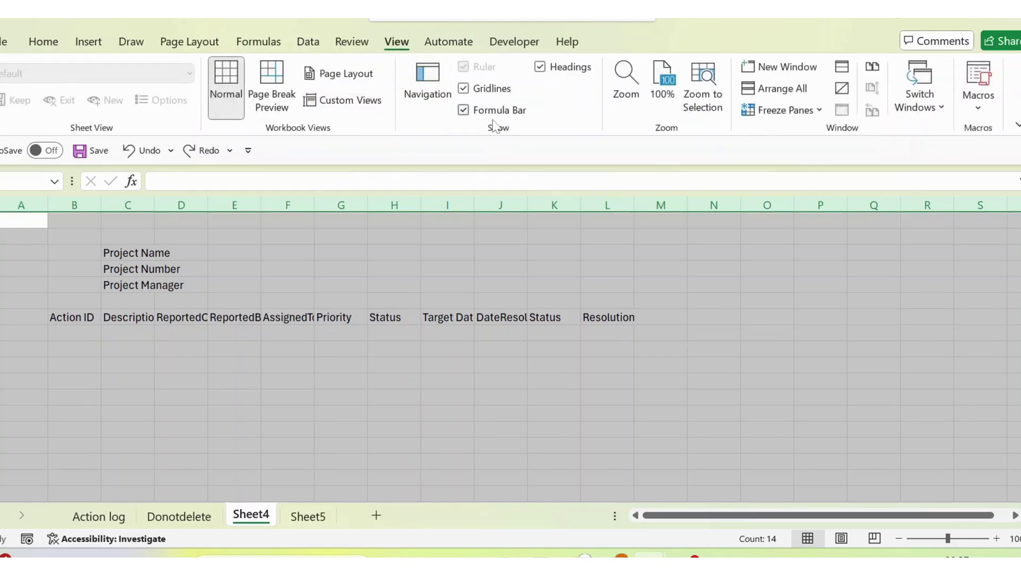
left_click(465, 92)
left_click(424, 349)
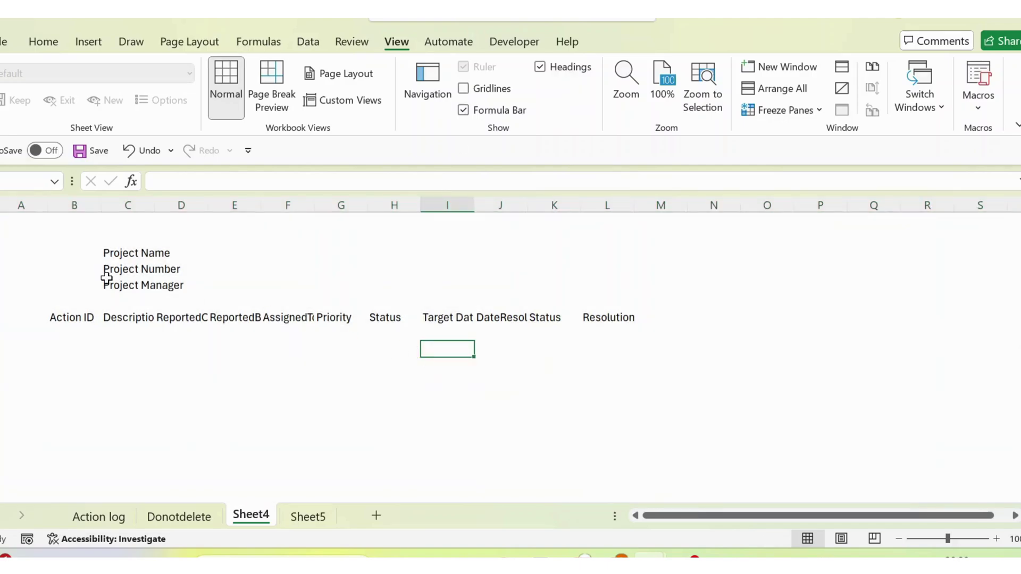
Autofit the widths of columns B through L to their header text
left_click_drag(74, 205, 610, 285)
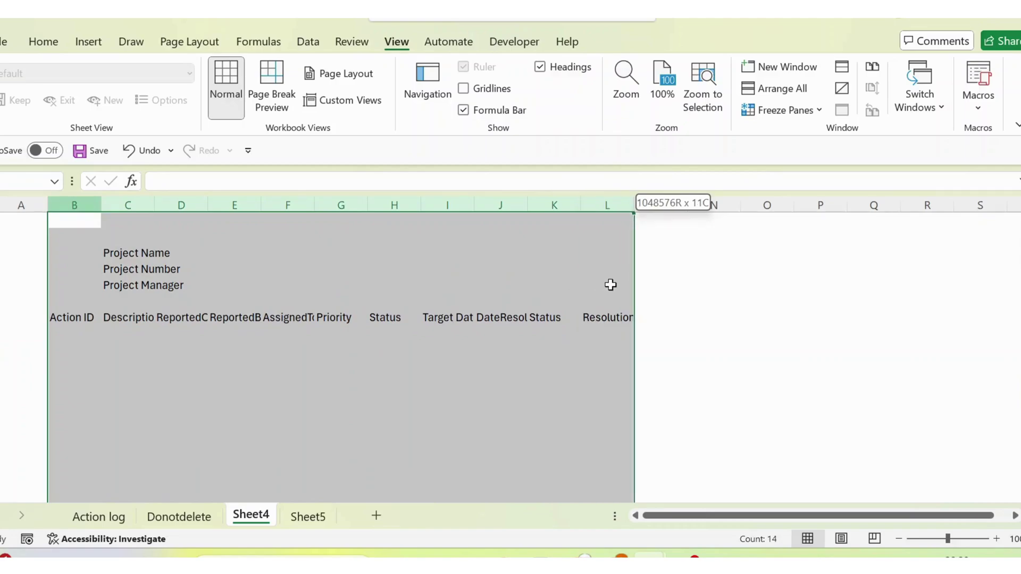
left_click(610, 285)
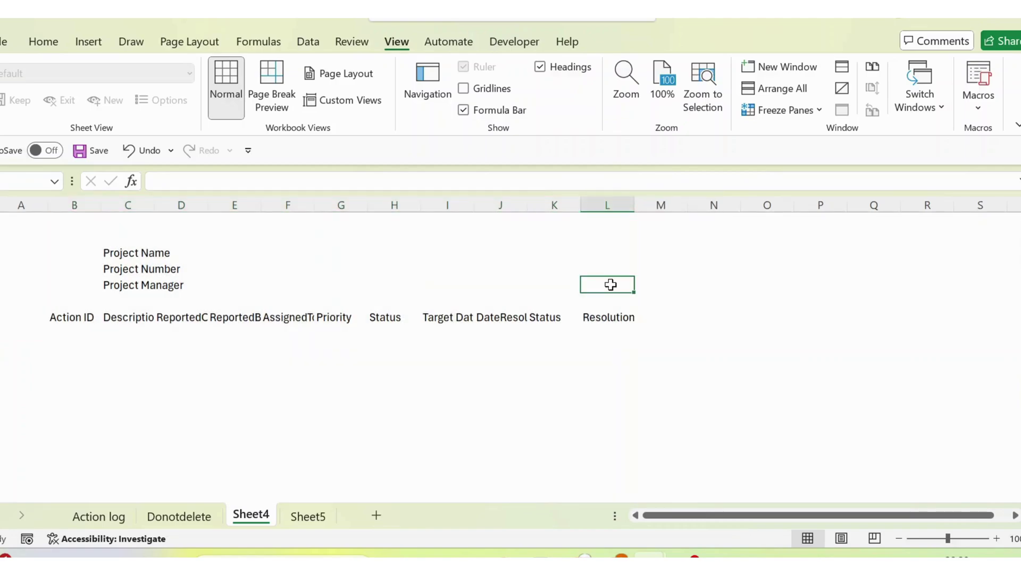
left_click(604, 203)
left_click_drag(604, 204, 89, 237)
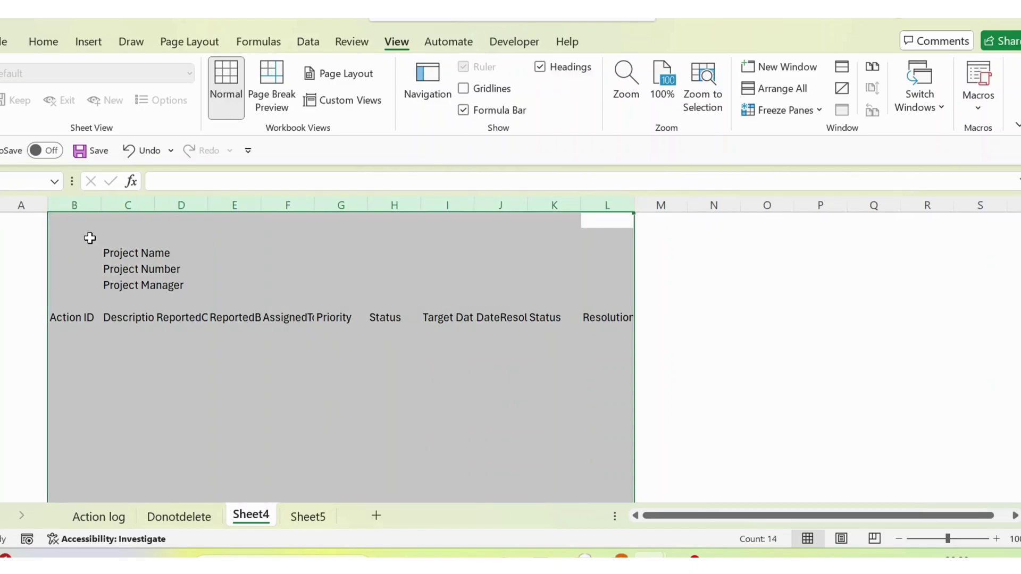
double_click(153, 205)
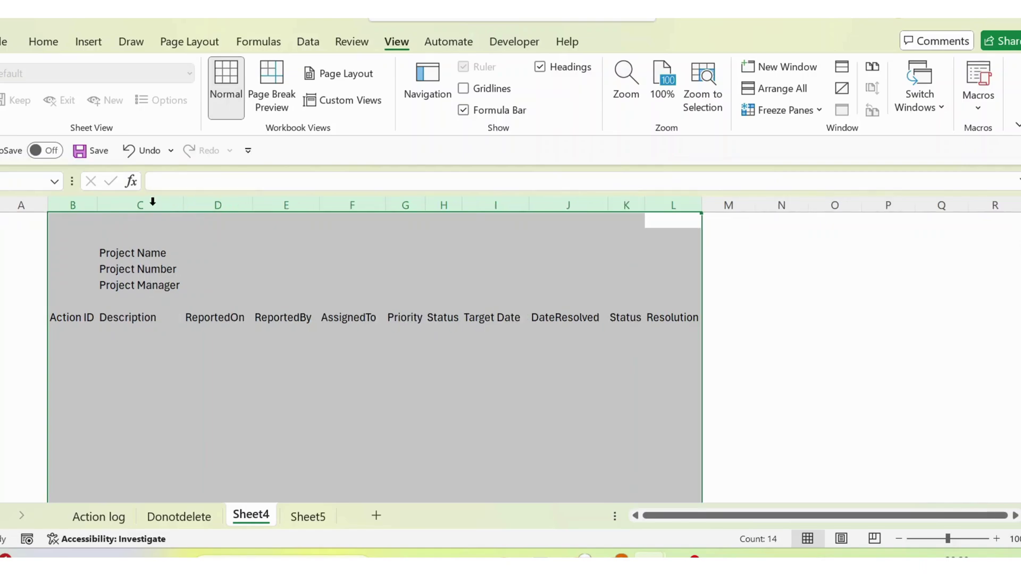
left_click(216, 384)
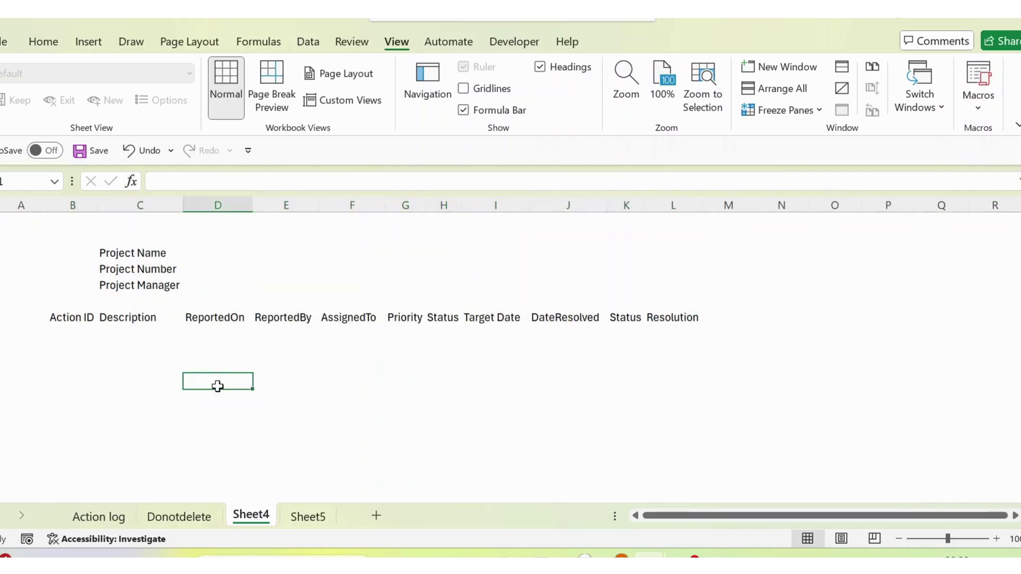
Widen the Description and Resolution columns (C and L) together to the same width, about two and a half times column C's autofitted width
left_click(135, 318)
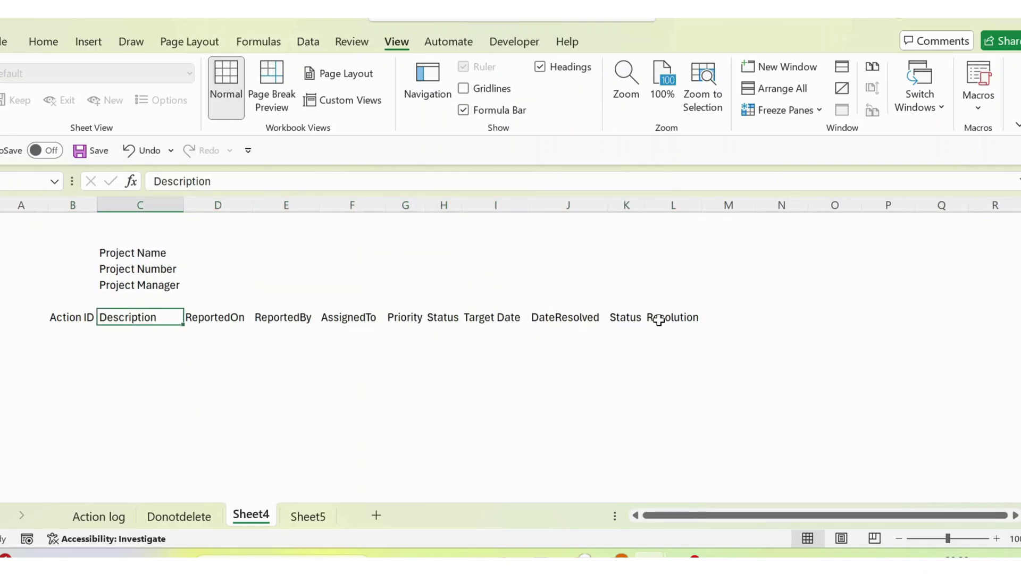
left_click(674, 313, "ctrl")
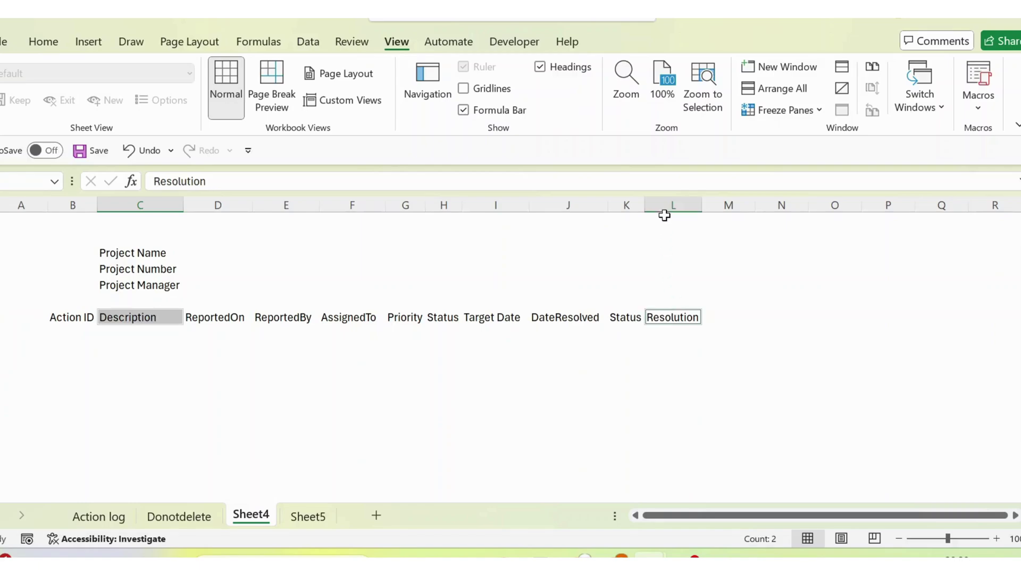
left_click(665, 209)
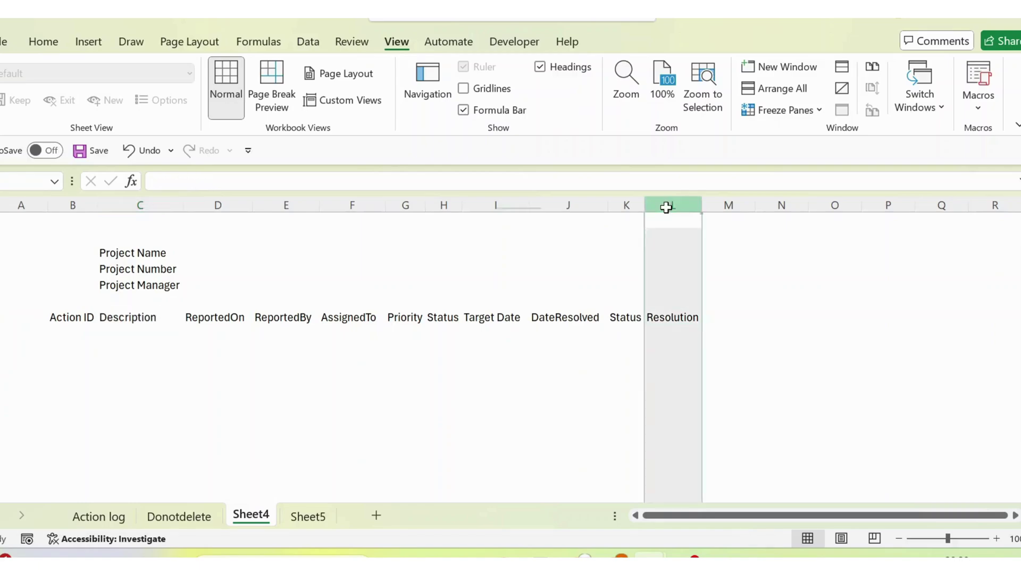
left_click(139, 206, "ctrl")
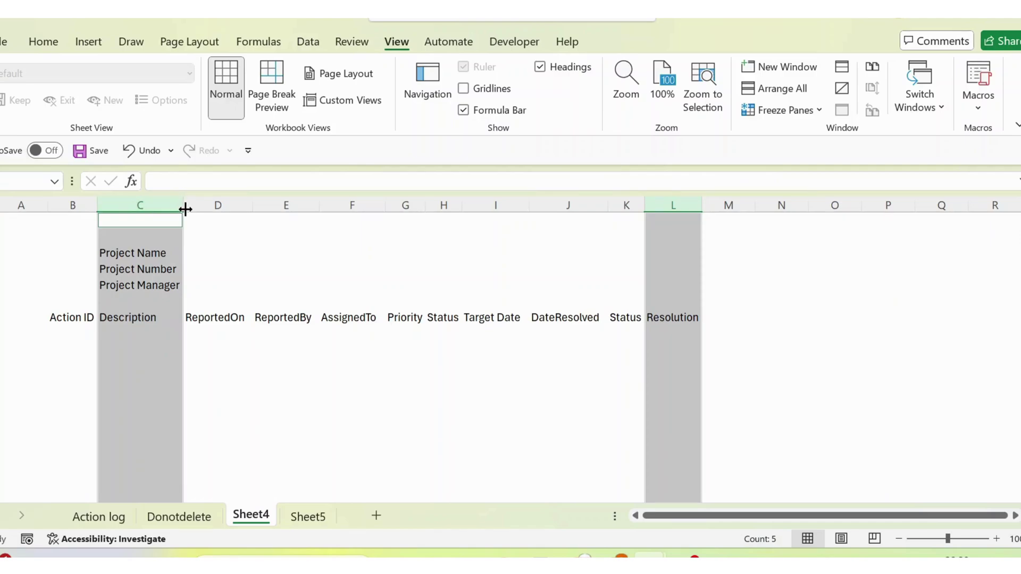
left_click_drag(185, 209, 318, 206)
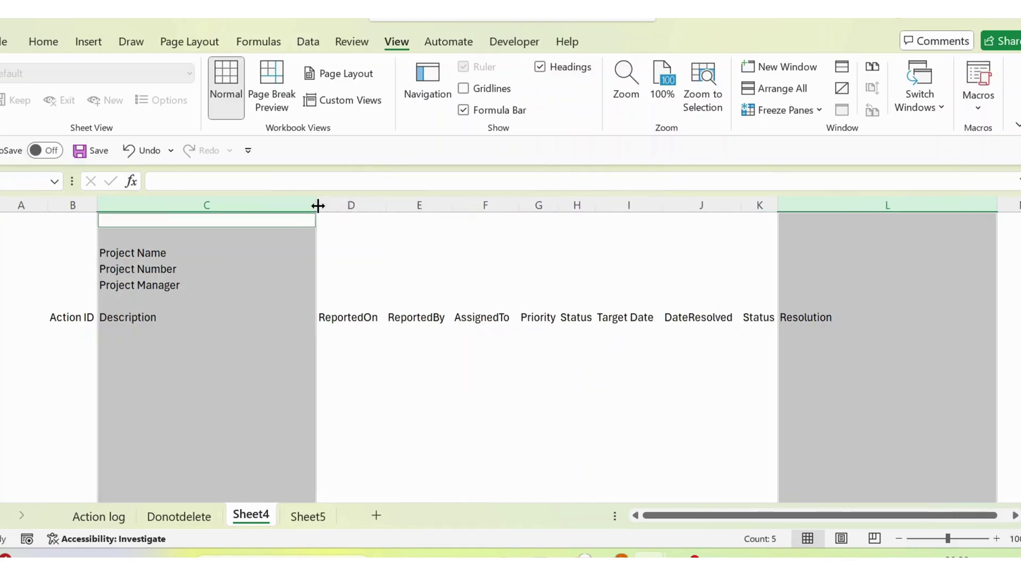
left_click(391, 303)
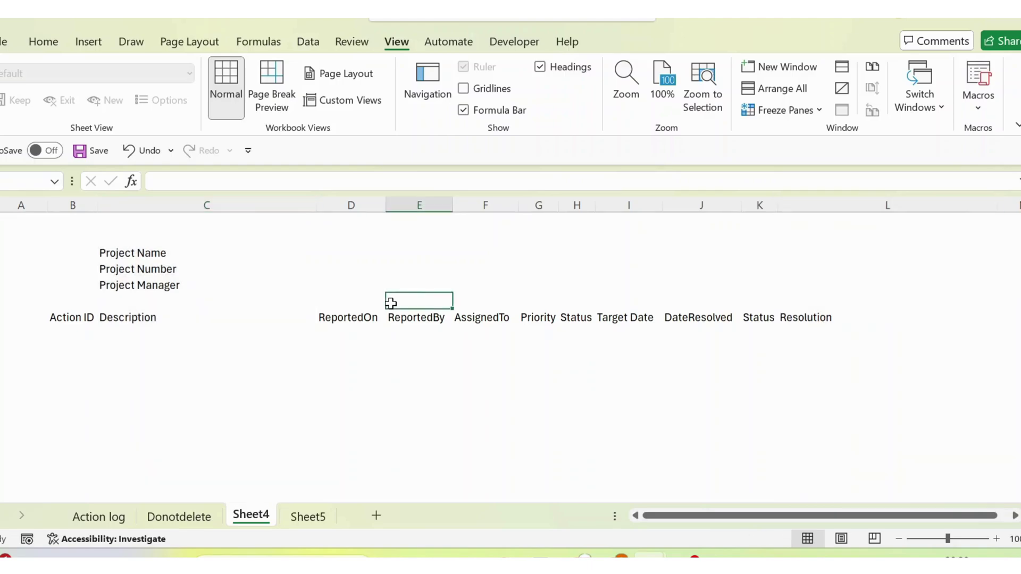
Merge and centre the Project Name label across columns C to E
left_click(113, 258)
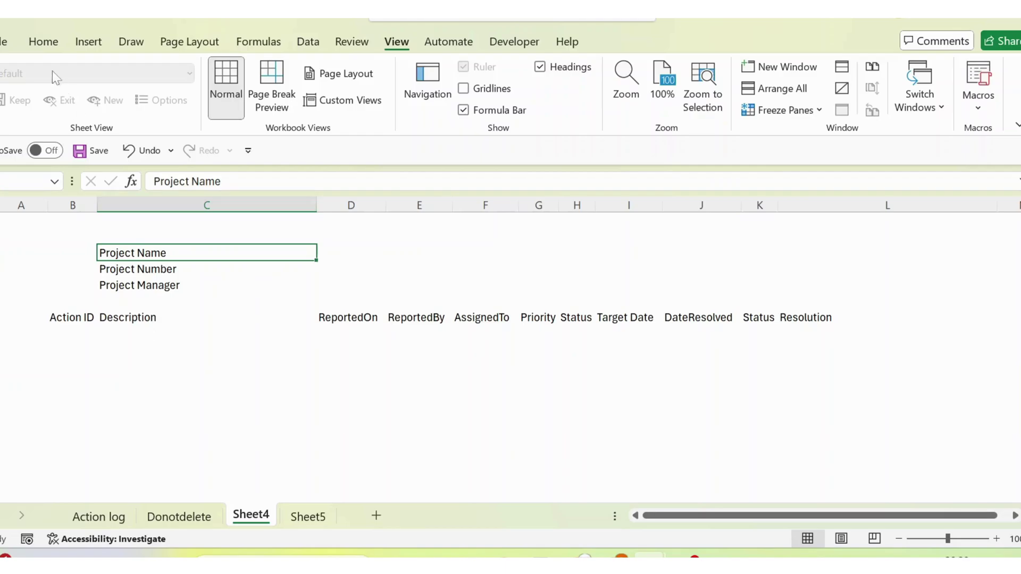
left_click(37, 43)
key("shift+Down")
key("shift+Down")
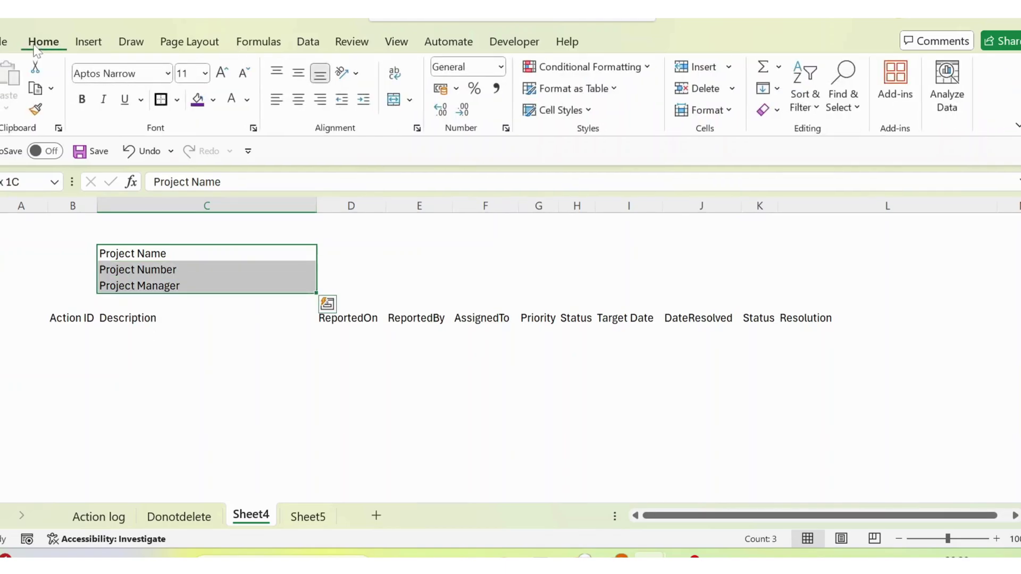
key("shift+Right")
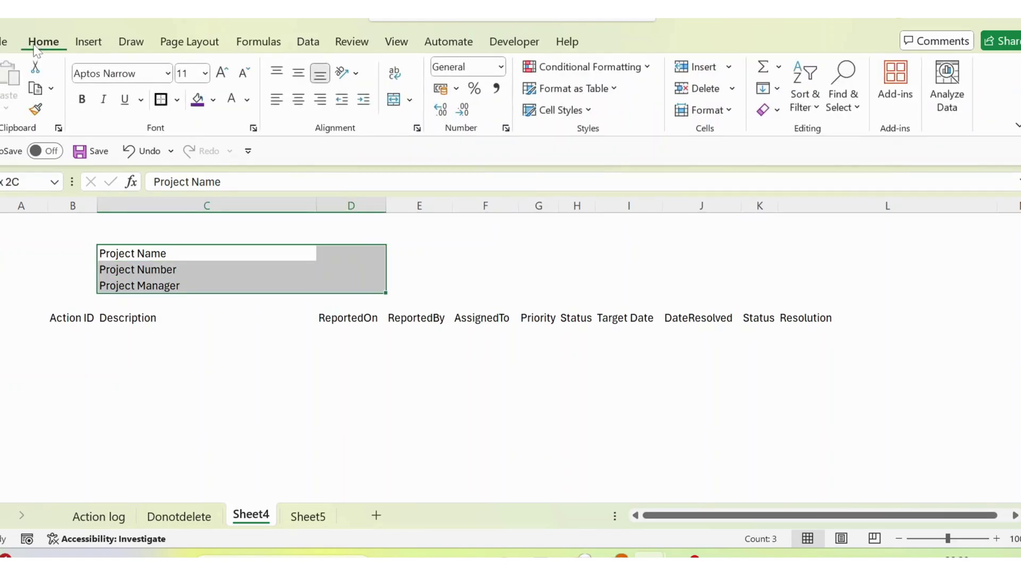
key("shift+Right")
key("Left")
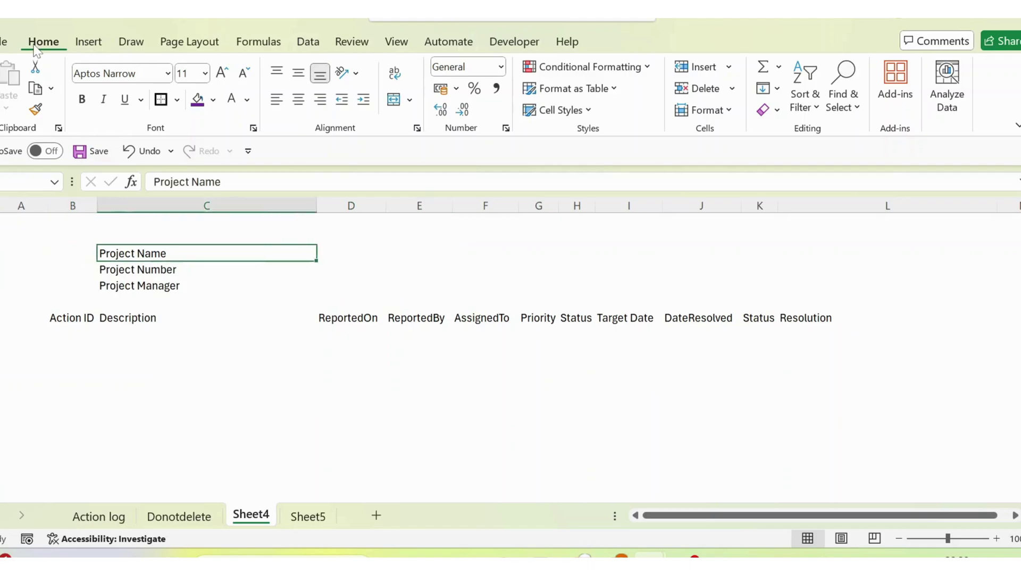
key("shift+Right")
key("shift+Right")
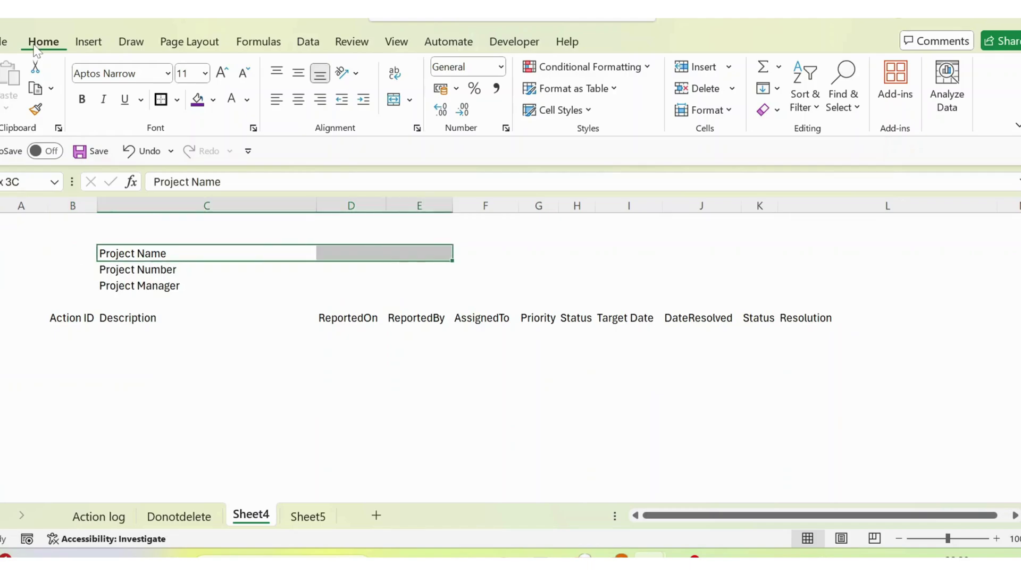
left_click(396, 103)
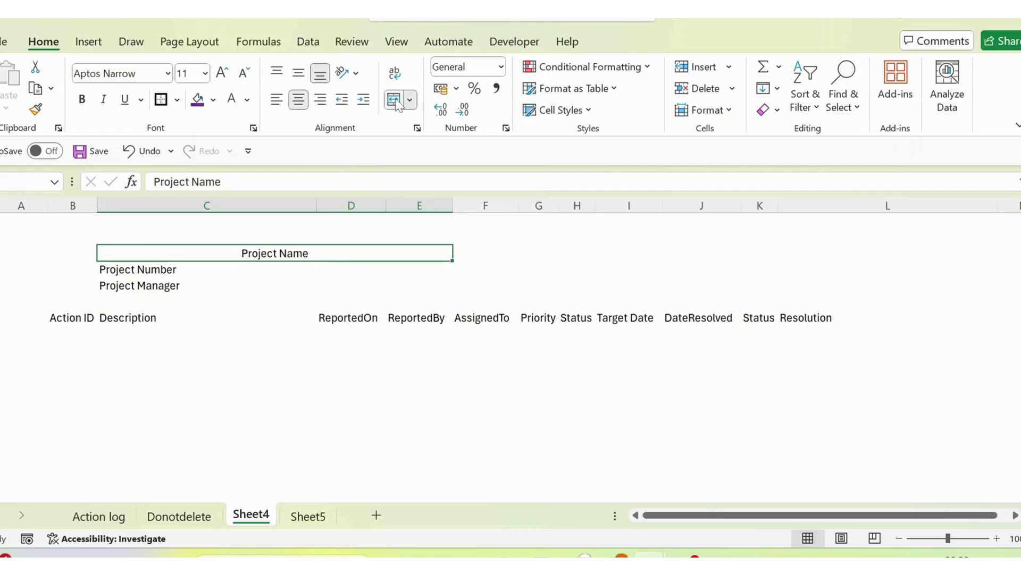
Merge and centre the Project Number and Project Manager labels across columns C to E, each in its own row
key("Down")
key("shift+Right")
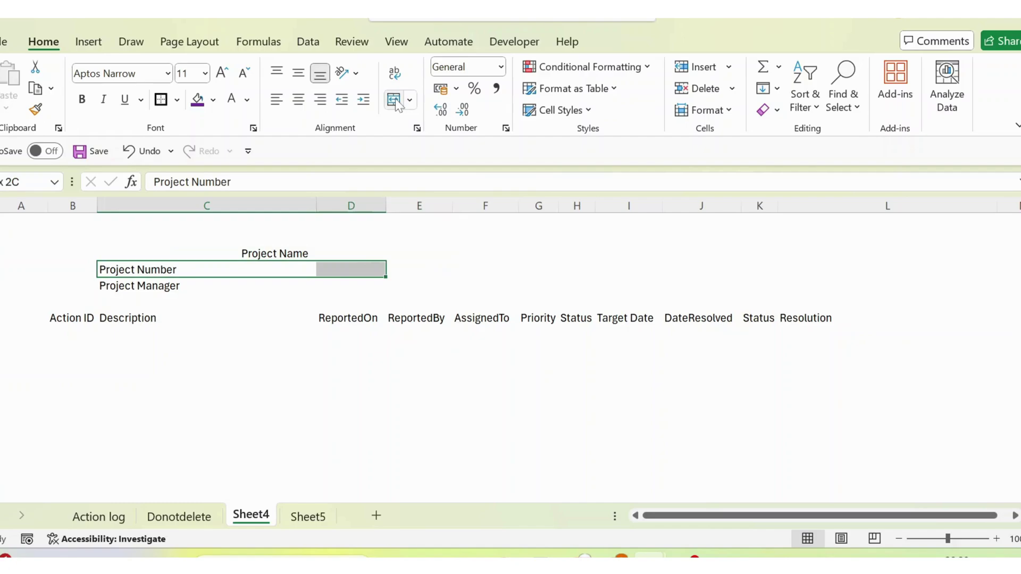
key("shift+Right")
left_click(393, 100)
key("Down")
key("shift+Right")
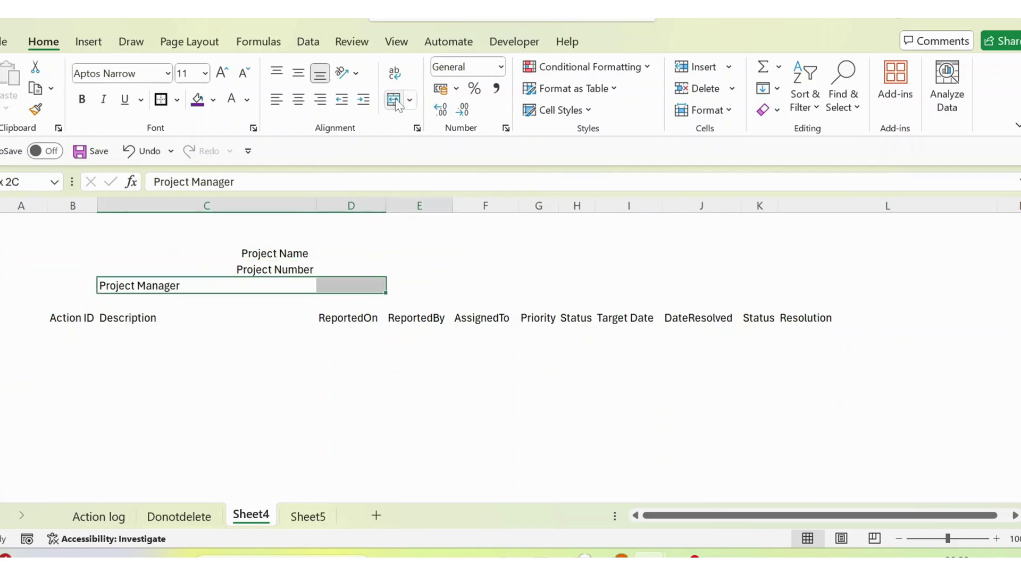
key("shift+Right")
left_click(393, 100)
Left-align the three merged project labels
key("Up")
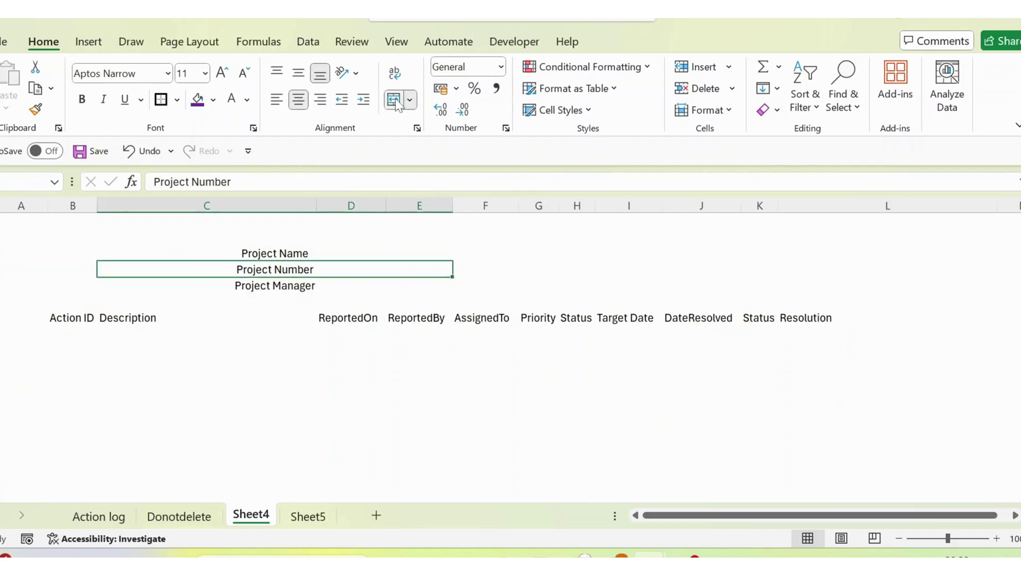
key("Up")
key("shift+Down")
key("shift+Down")
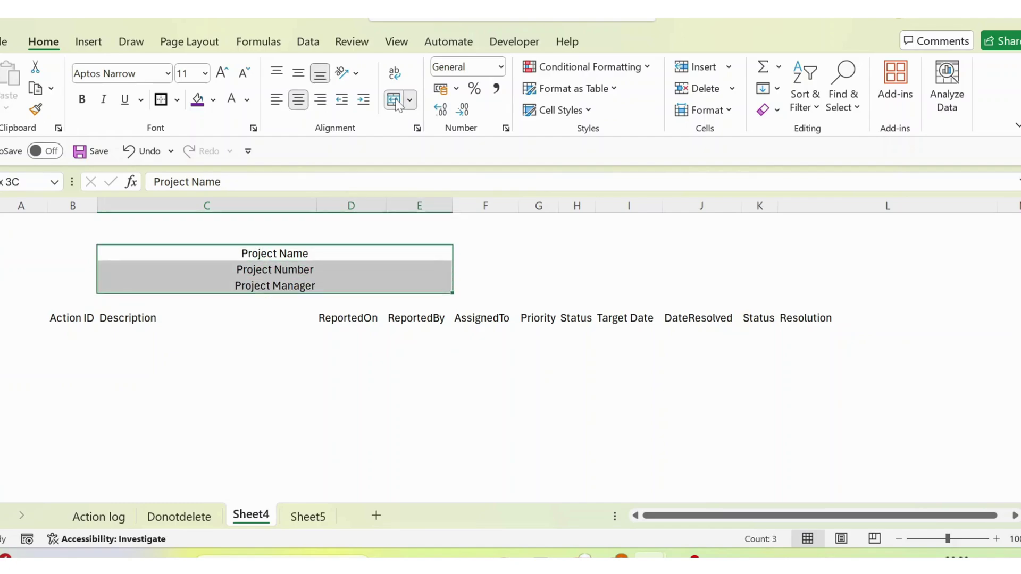
left_click(277, 101)
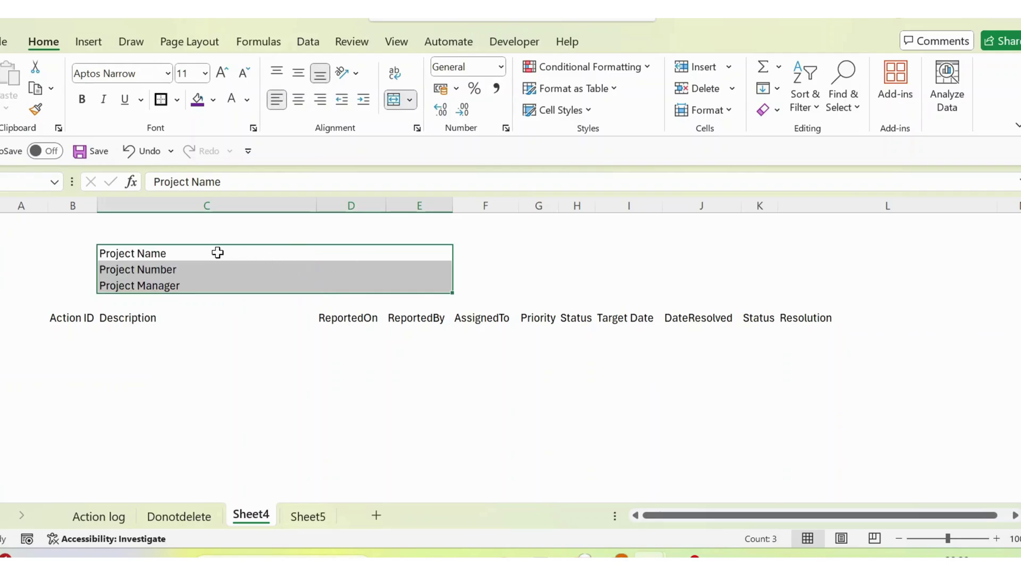
Merge the empty cells F to J in the Project Name row into one entry cell
left_click(463, 253)
key("shift+Down")
key("shift+Down")
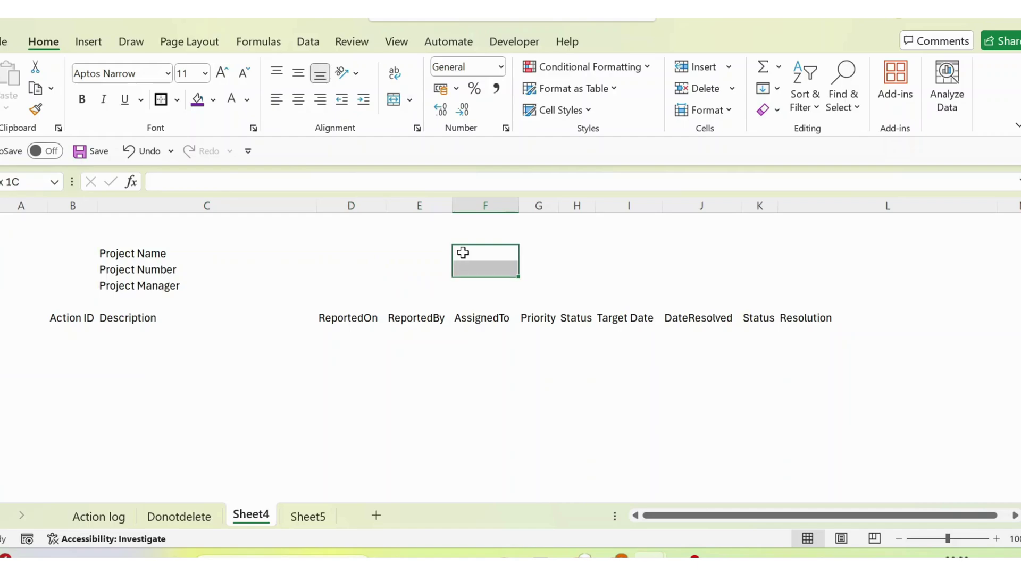
key("shift+Right")
left_click(463, 253)
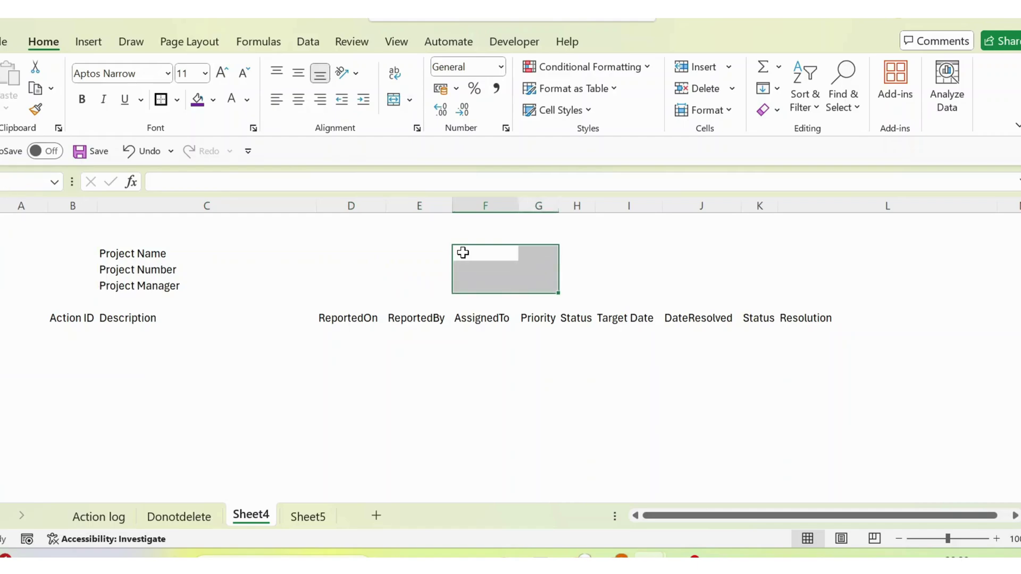
key("shift+Right")
key("shift+Right")
key("shift+Right")
key("shift+Right")
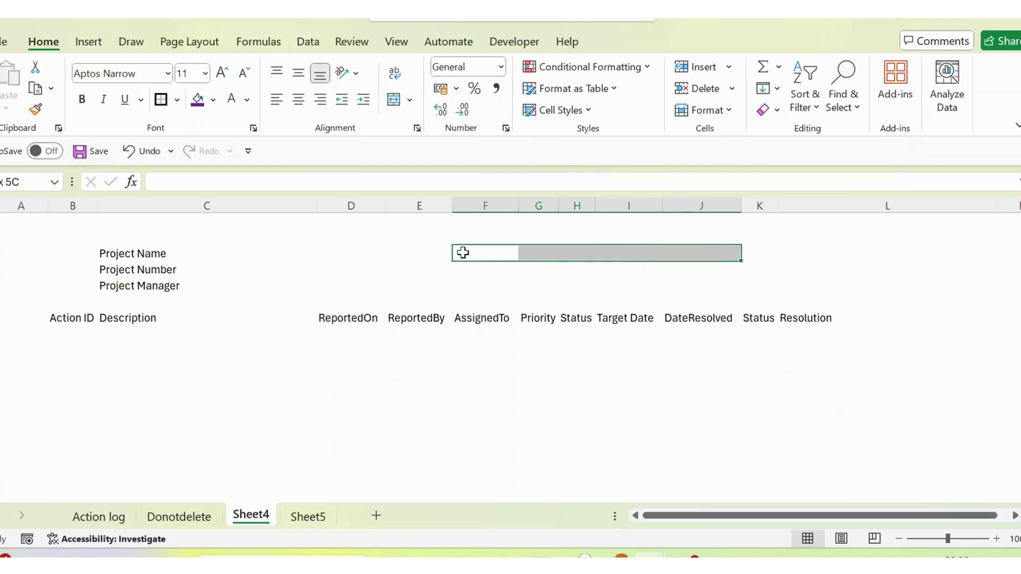
left_click(393, 100)
Merge cells F to J in the Project Number and Project Manager rows, one entry cell per row
key("Down")
key("shift+Right")
key("shift+Right")
key("shift+Right")
key("shift+Right")
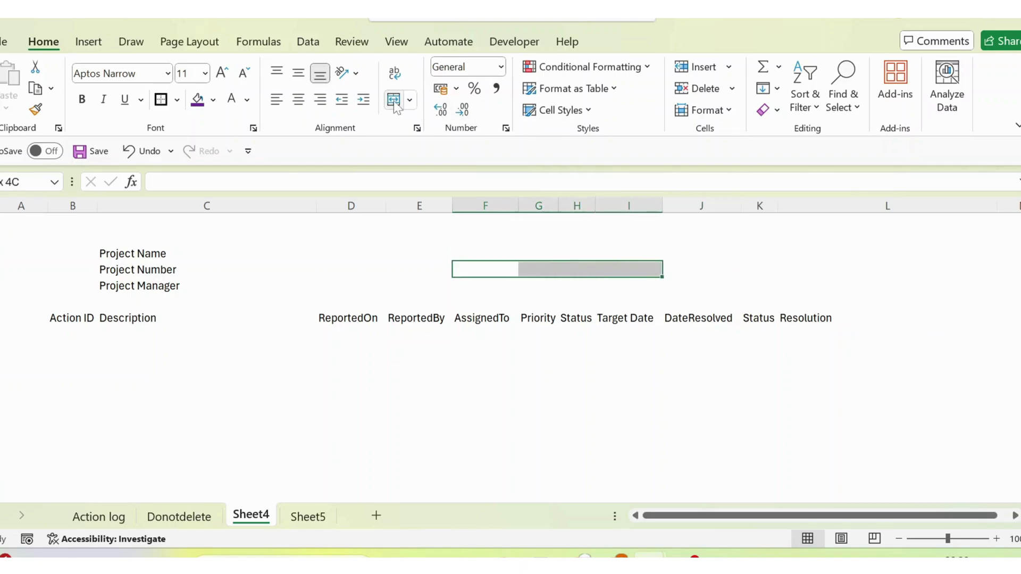
key("shift+Right")
key("shift+Right")
key("shift+Right")
key("shift+Right")
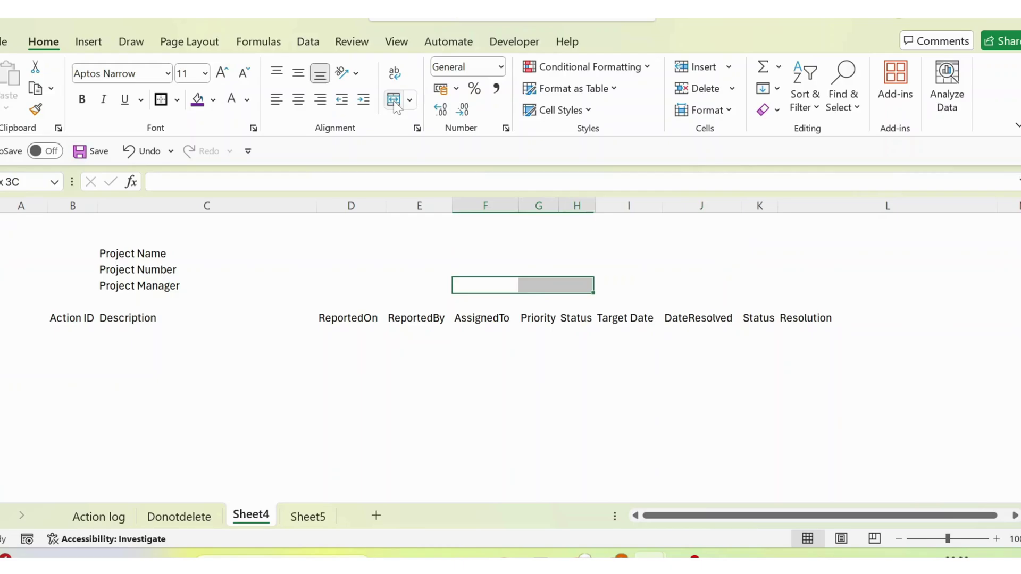
left_click(393, 101)
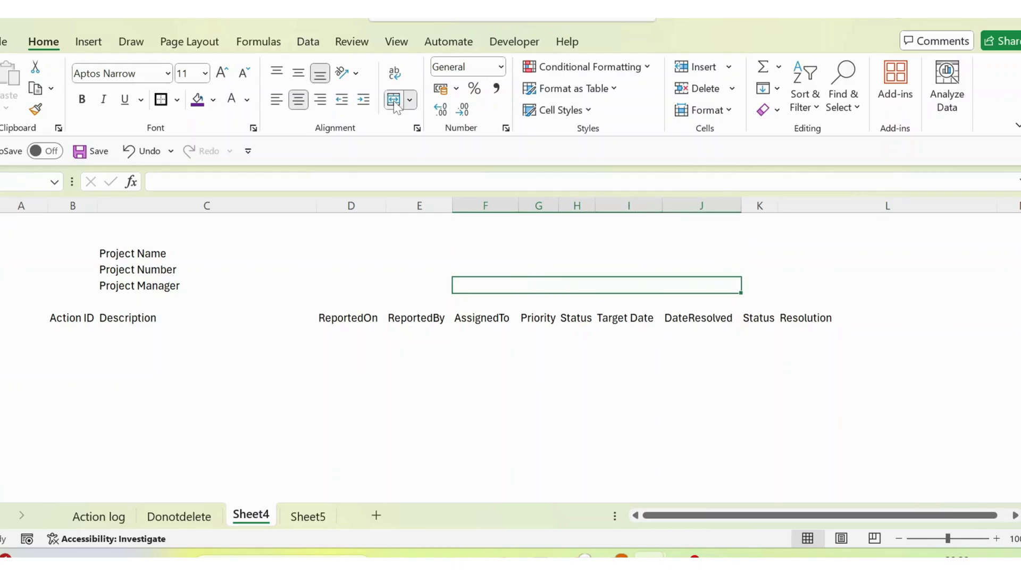
Apply a thick outside border around the whole project details block, columns C to J over the three rows
key("Up")
key("Up")
key("Up")
key("Down")
key("shift+Down")
key("shift+Down")
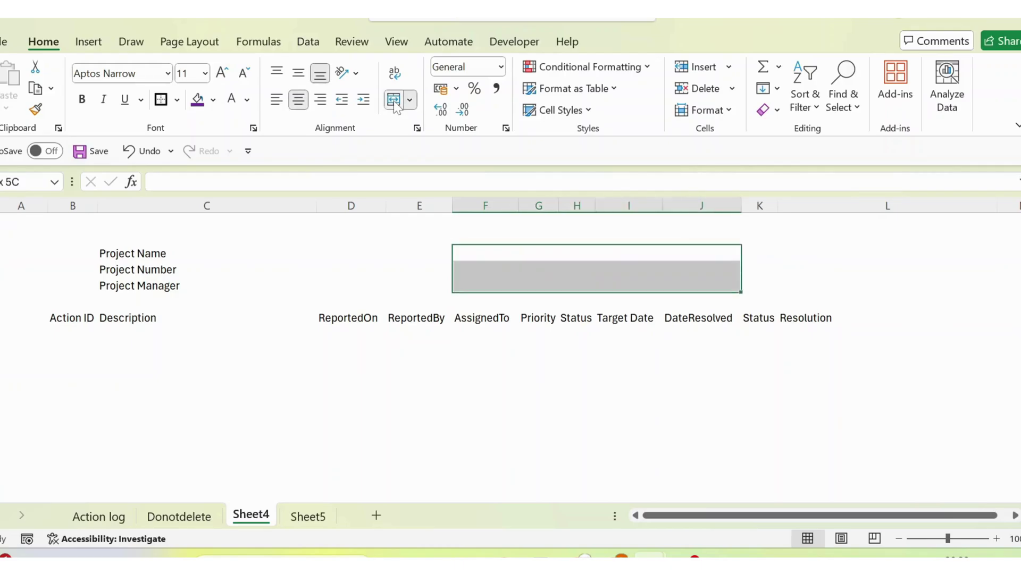
key("shift+Left")
key("shift+Left")
key("shift+Left")
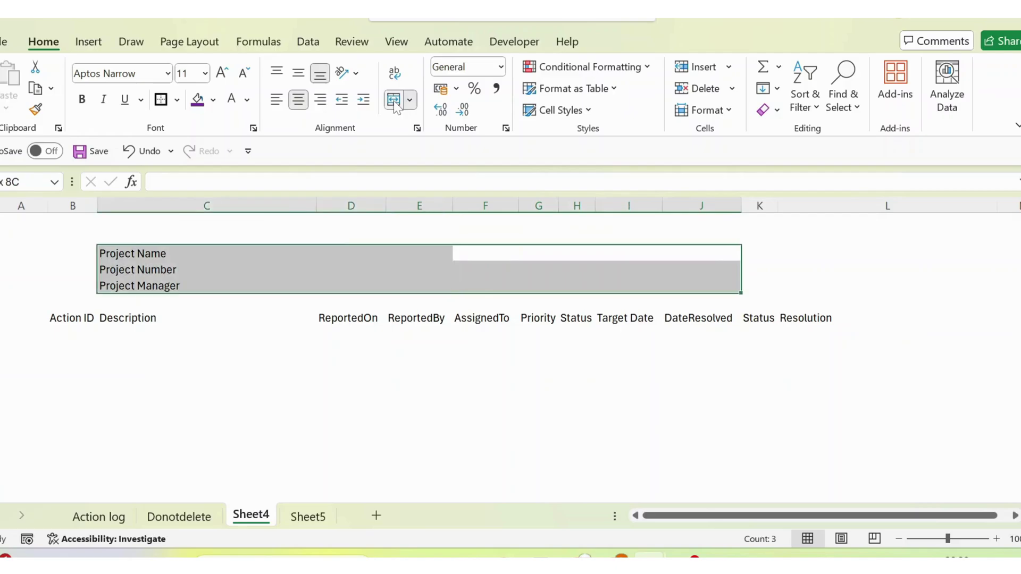
left_click(161, 99)
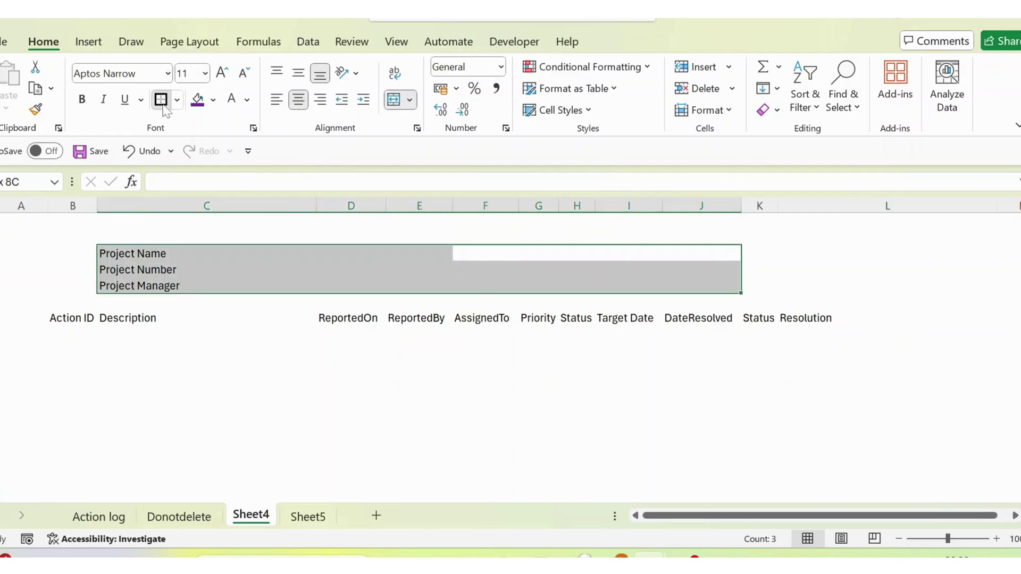
Outline the three merged project label cells so a border separates them from the entry cells
left_click(164, 255)
key("shift+Down")
key("shift+Down")
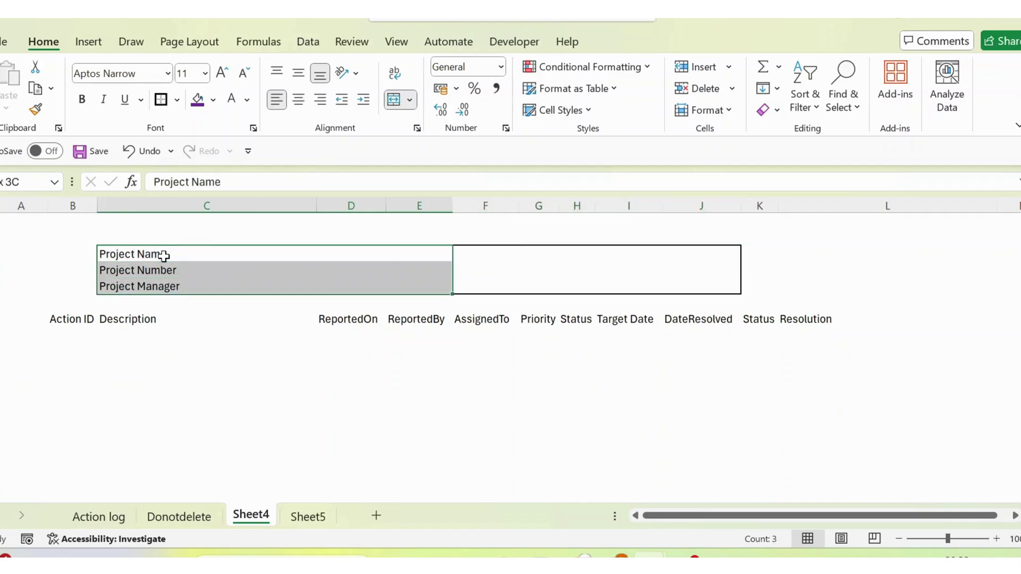
left_click(454, 443)
Fill the three project label cells with purple and set their text to white
left_click(250, 256)
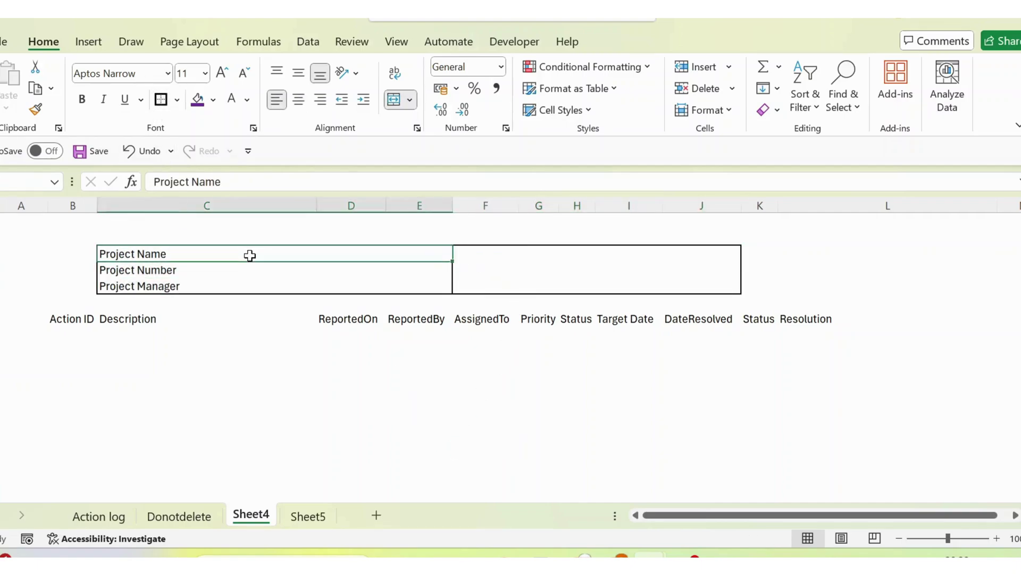
key("shift+Down")
key("shift+Down")
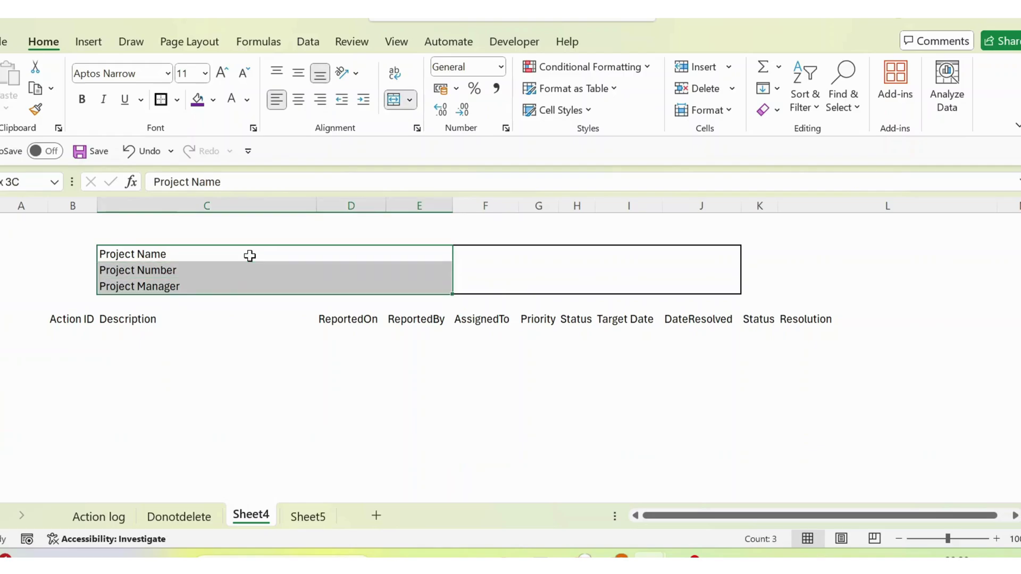
left_click(199, 100)
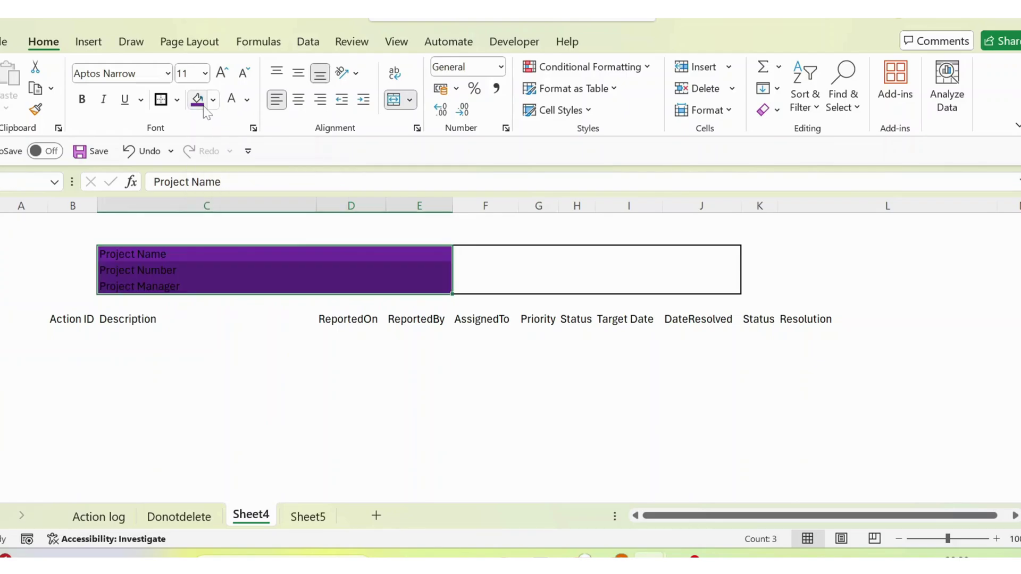
left_click(240, 106)
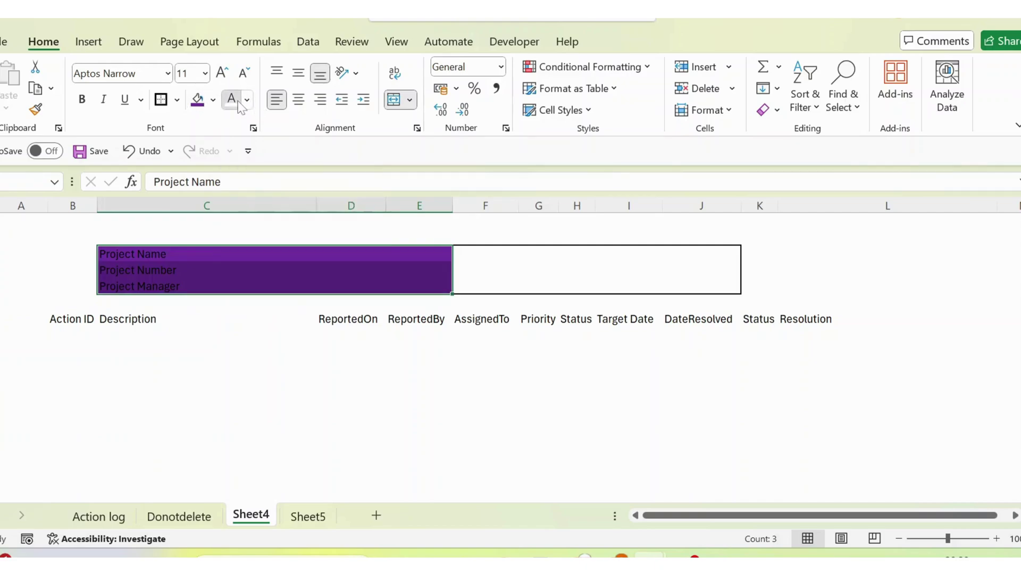
left_click(419, 350)
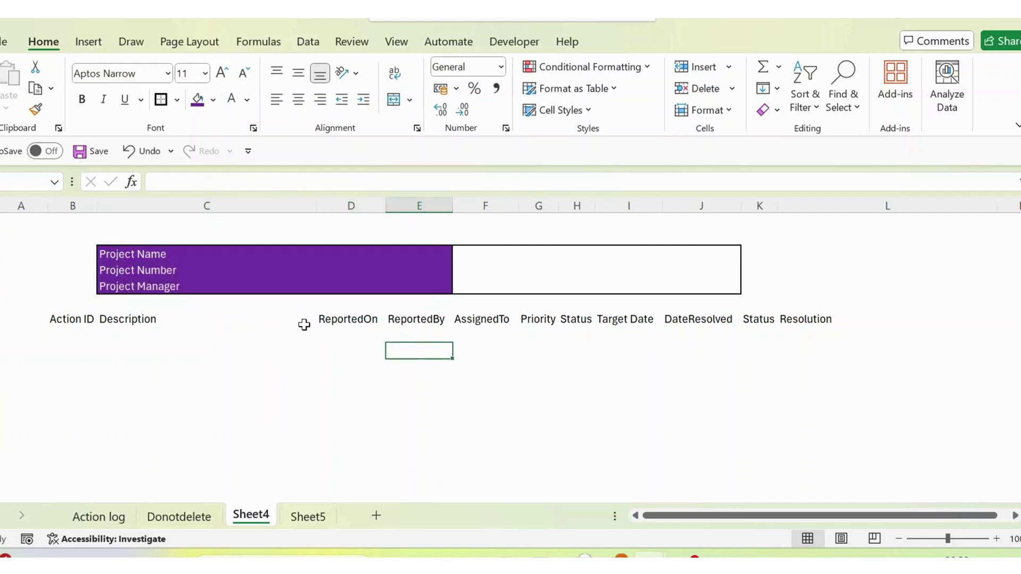
Fill the table header row from Action ID to Resolution with purple and set its text to white
left_click(179, 259)
key("Down")
key("Down")
key("Down")
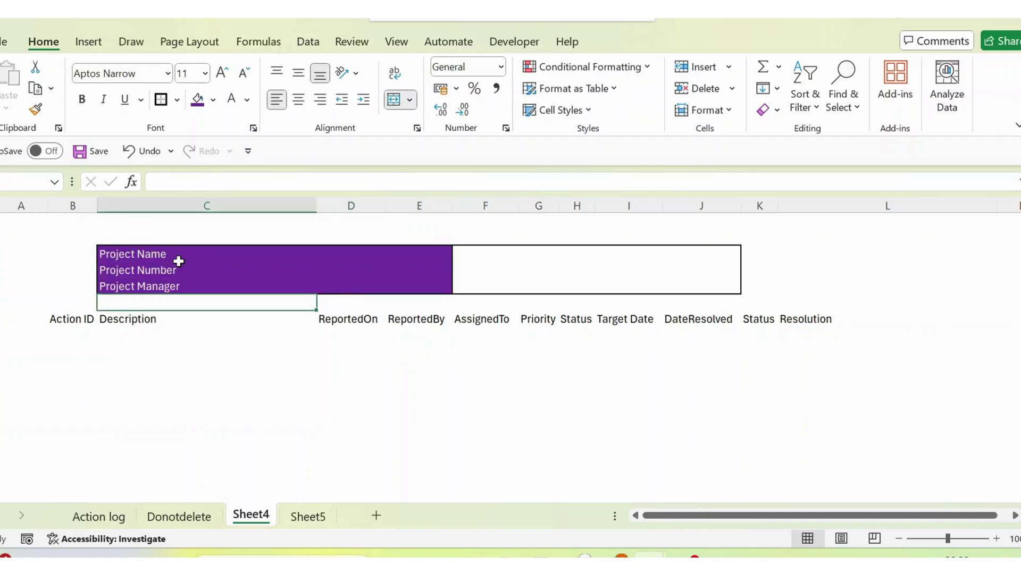
key("Left")
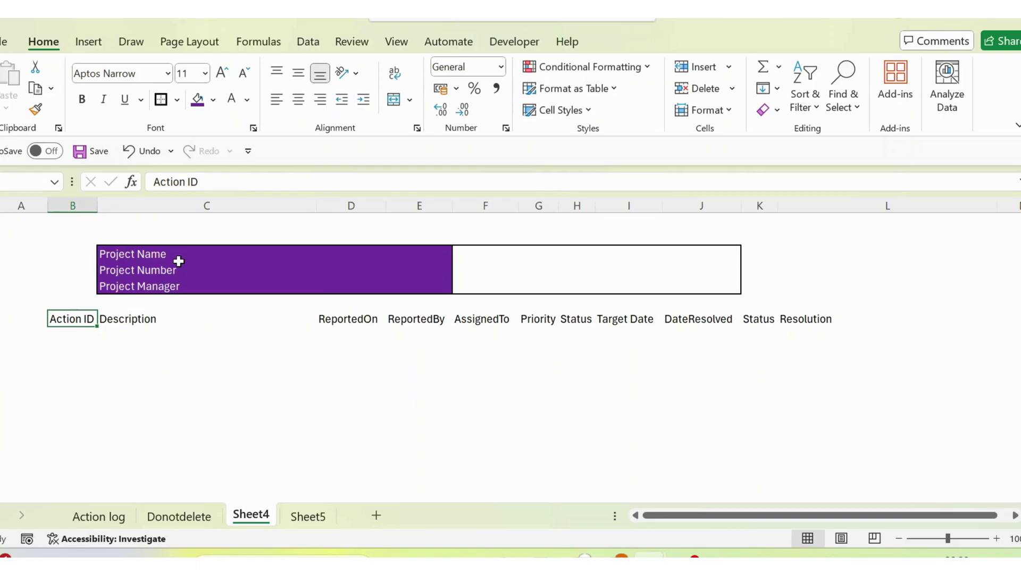
key("ctrl+shift+Right")
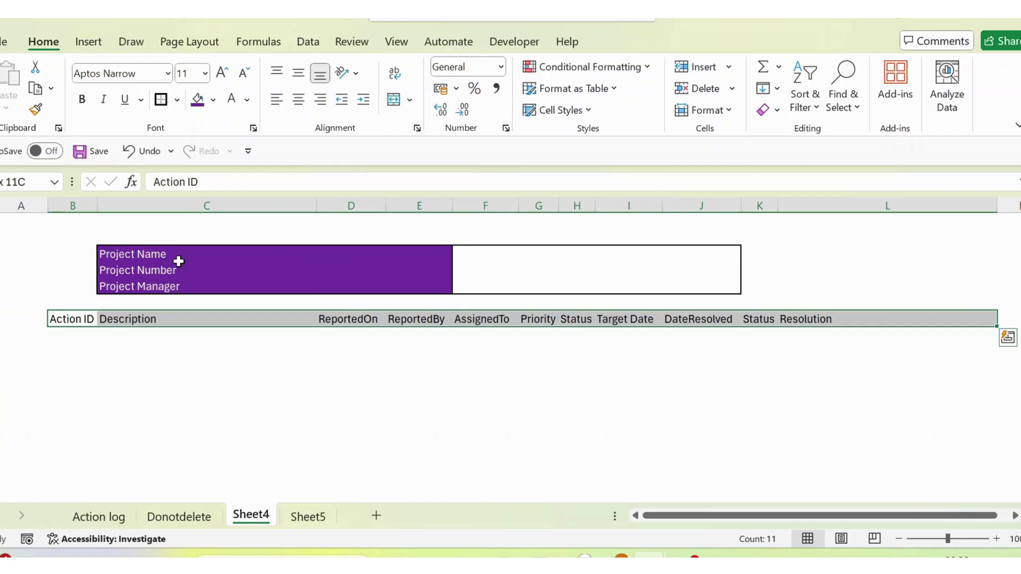
left_click(197, 106)
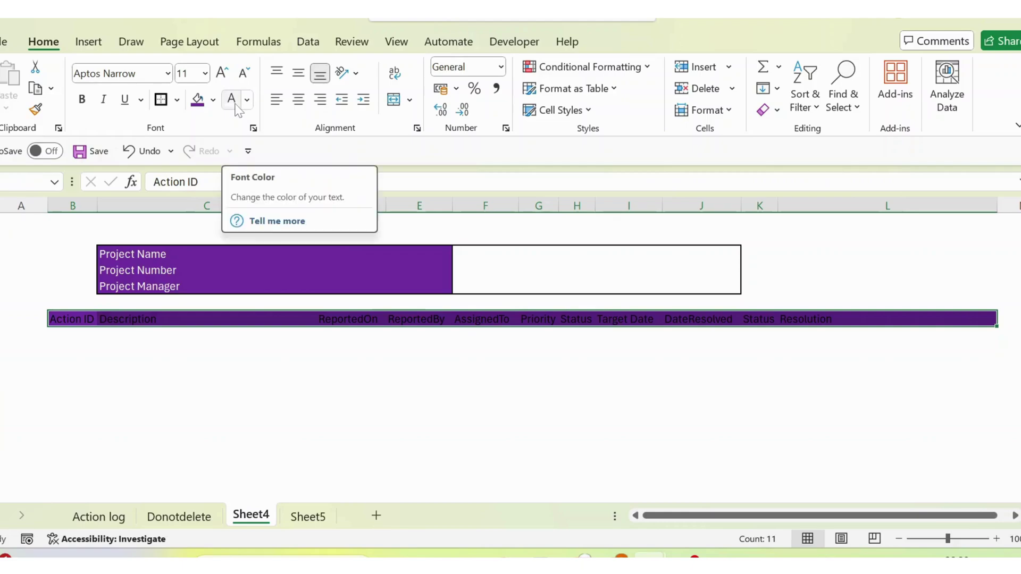
left_click(235, 105)
left_click(433, 419)
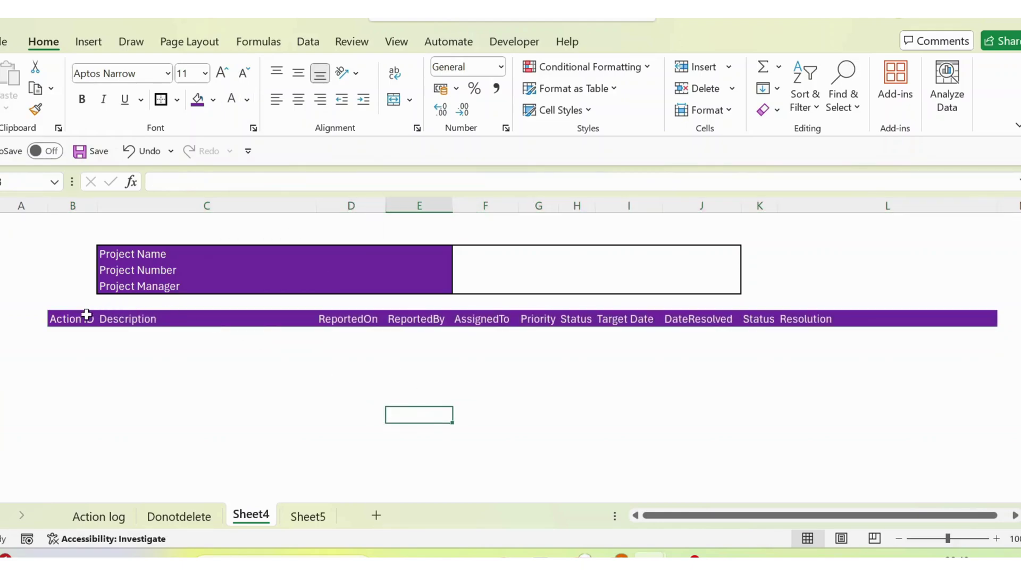
Centre the text of the table header row from Action ID to Resolution
left_click(68, 323)
key("ctrl+shift+Right")
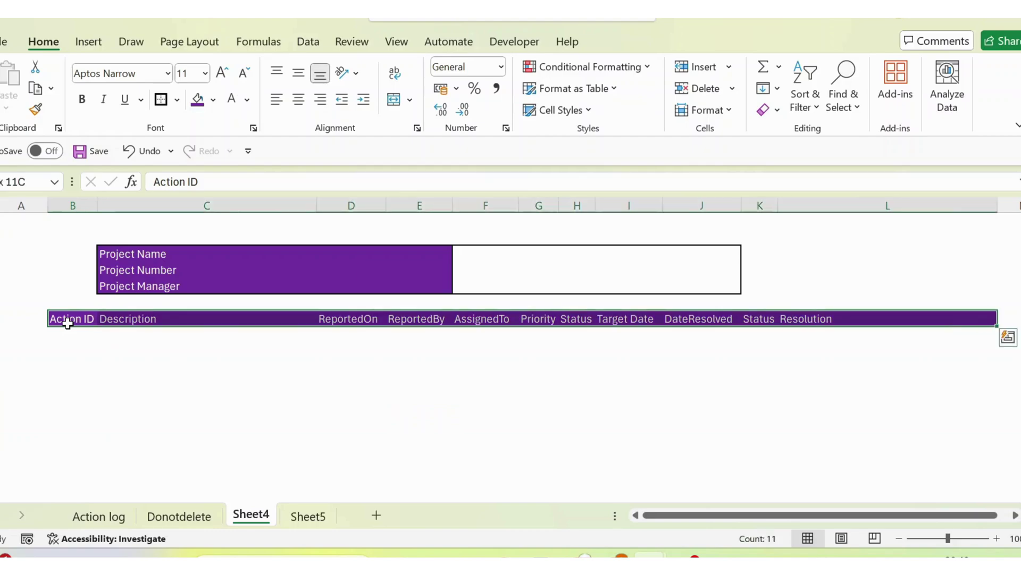
left_click(296, 105)
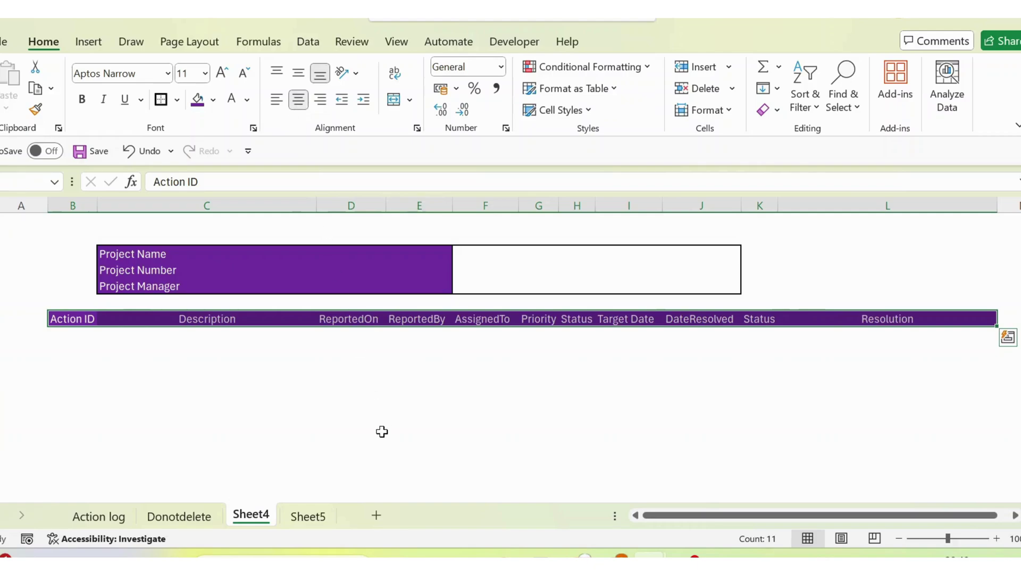
left_click(268, 397)
Move down the sheet from the Action ID header to examine whether the headers stay in view
left_click(64, 318)
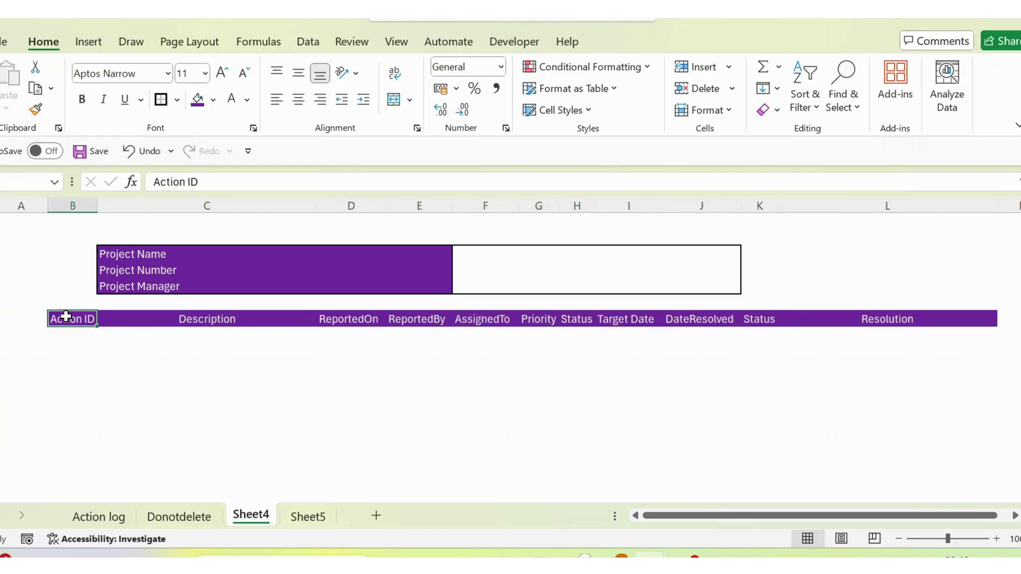
key("Down")
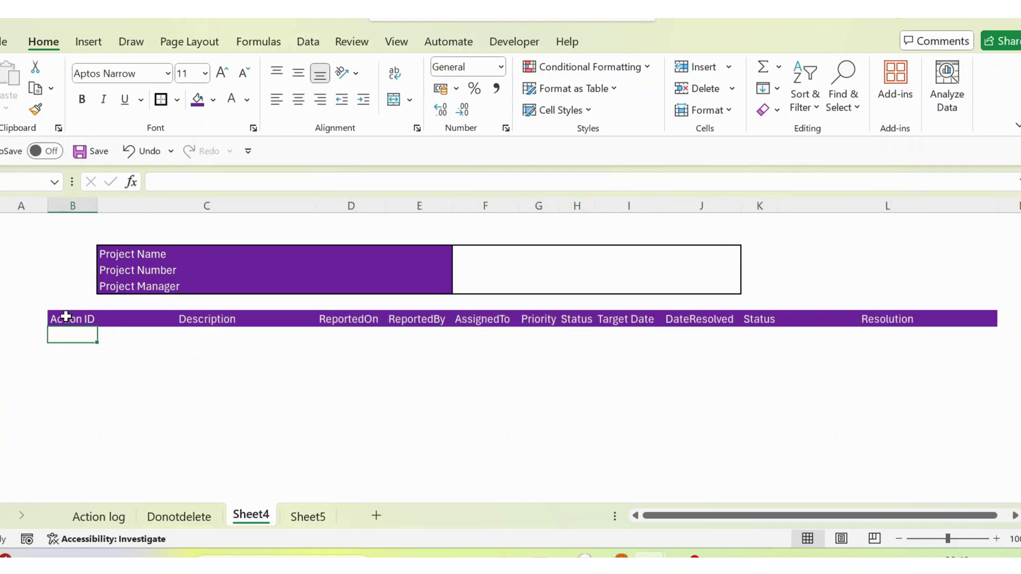
left_click(65, 316)
key("Down")
key("ctrl+z")
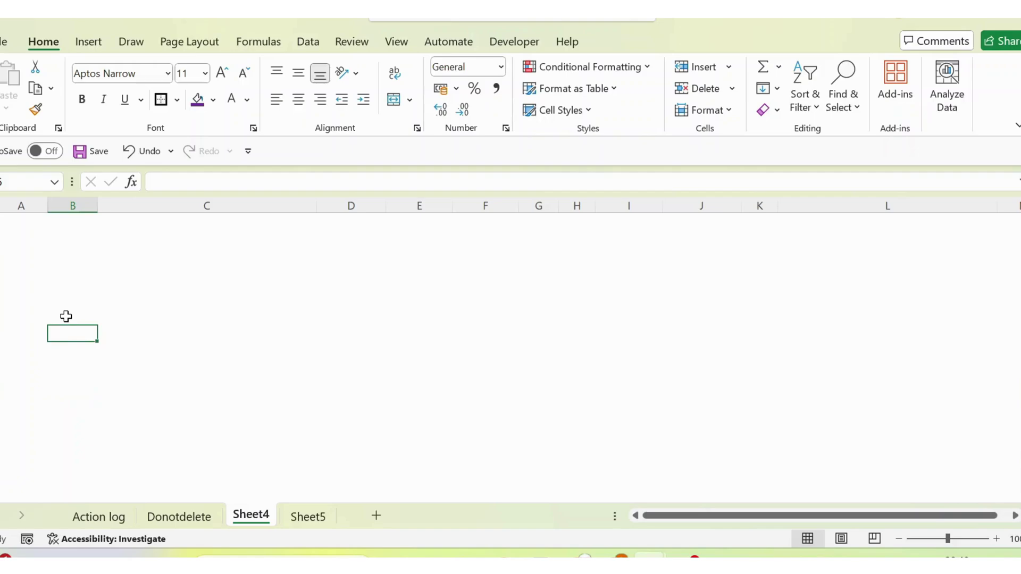
key("ctrl+z")
key("ctrl+z")
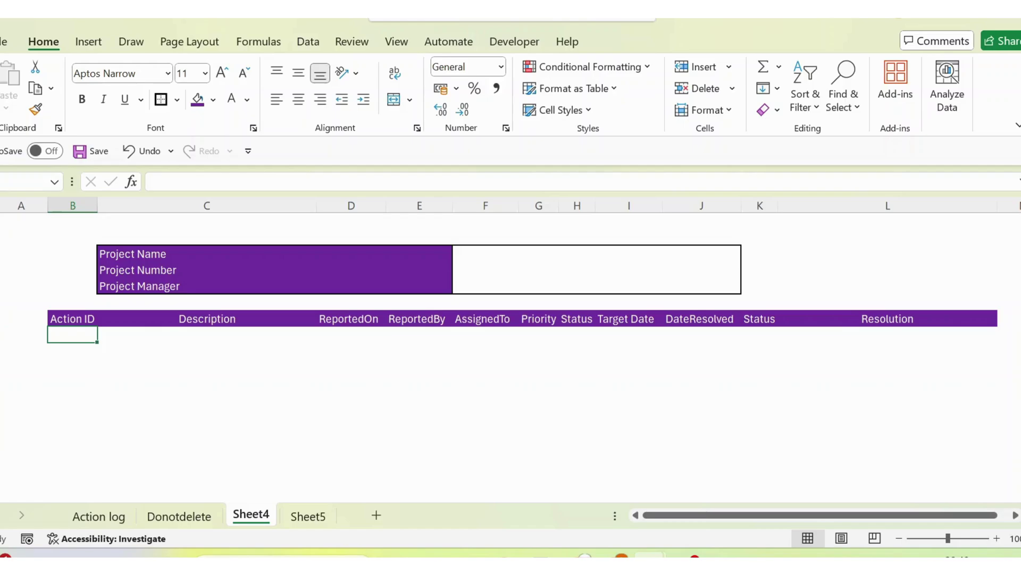
Freeze the panes above the first row under the table headers and scroll to check the frozen header
key("shift+space")
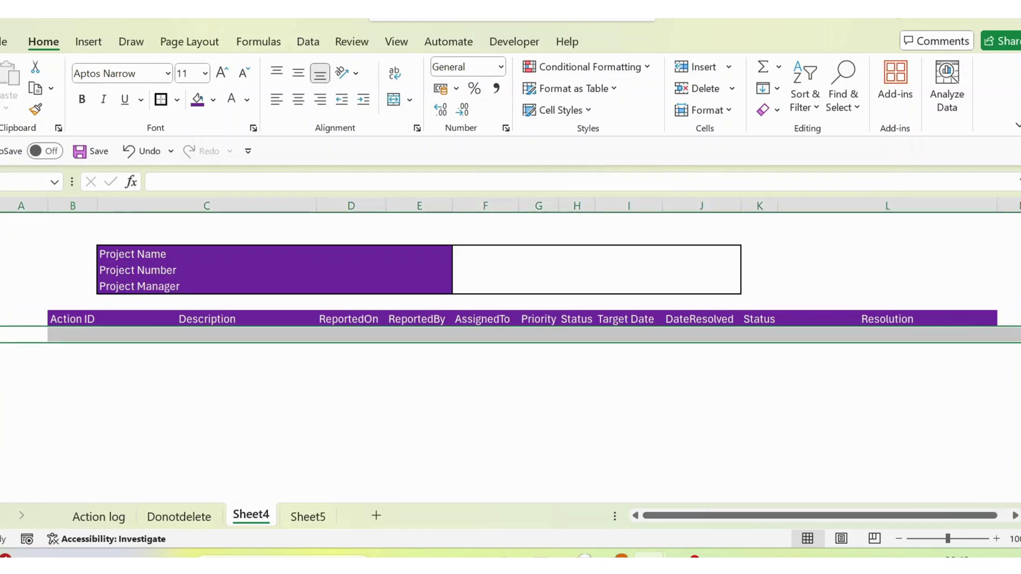
left_click(397, 44)
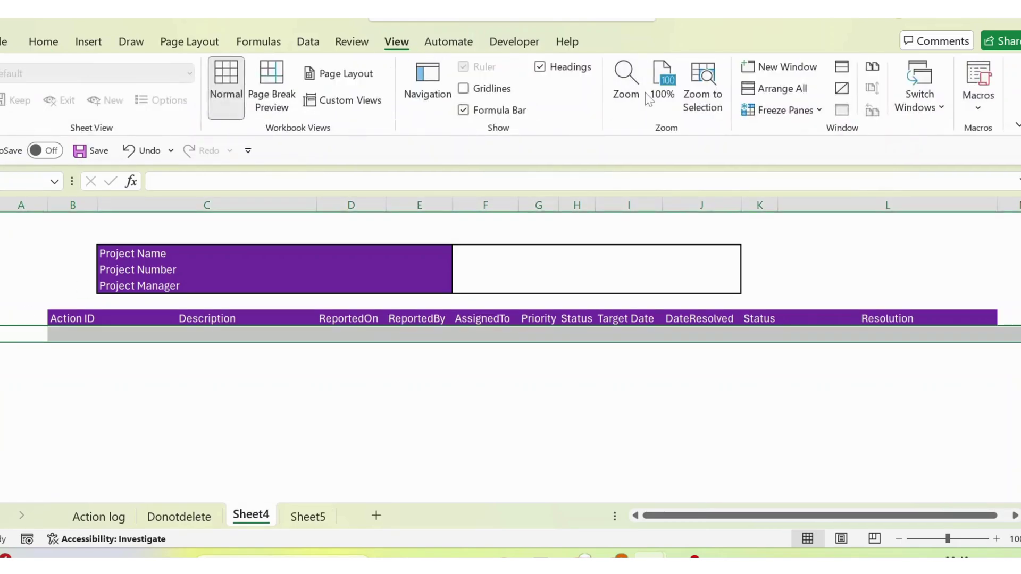
left_click(820, 111)
left_click(796, 143)
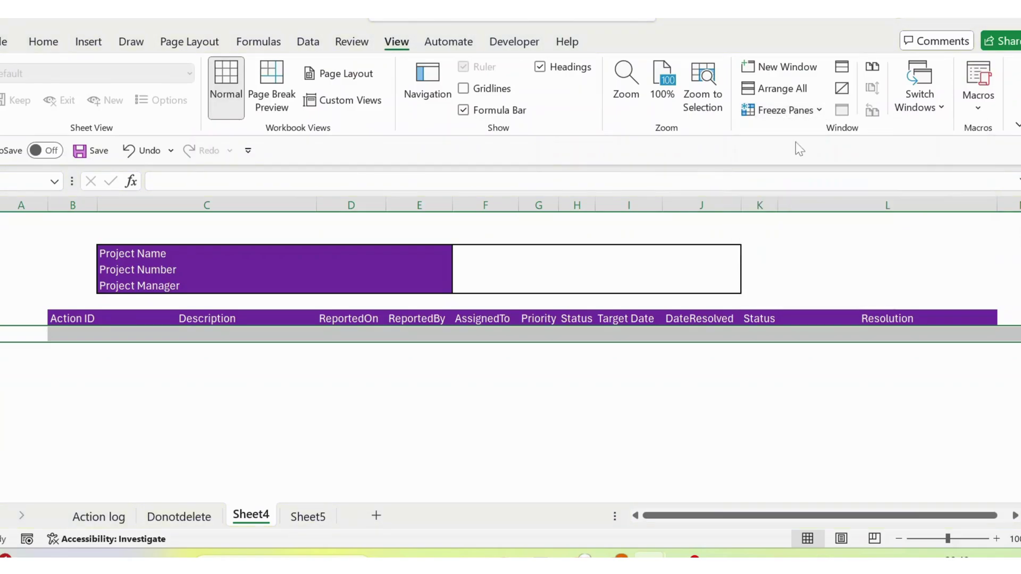
left_click(348, 399)
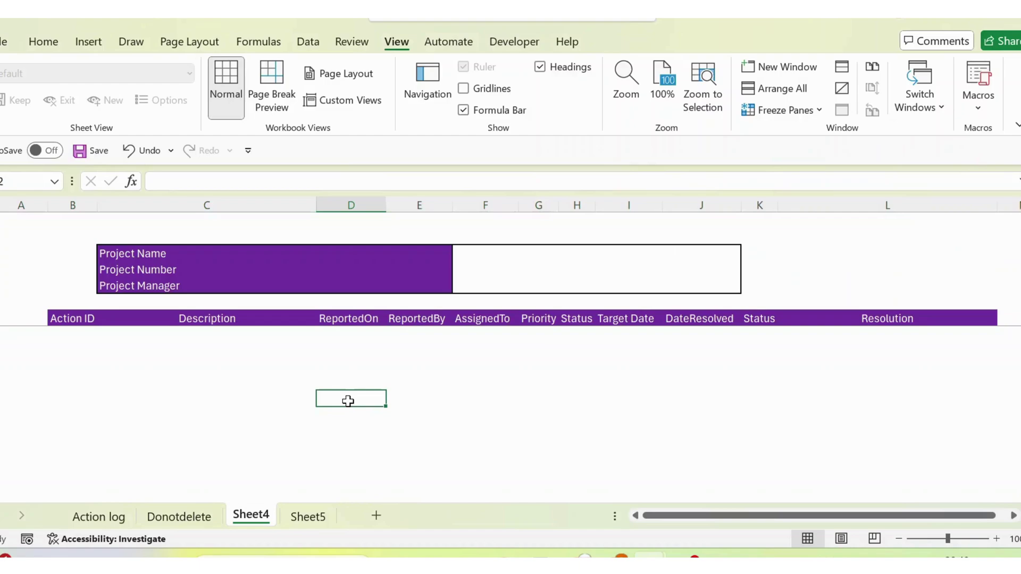
scroll(348, 400, "down", 3)
left_click(348, 399)
scroll(348, 400, "up", 3)
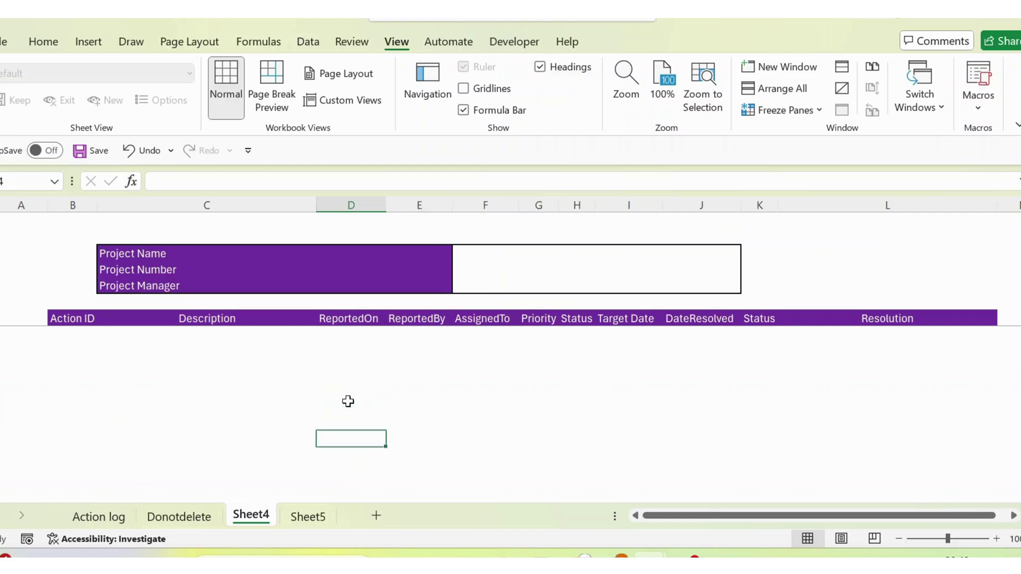
left_click(348, 400)
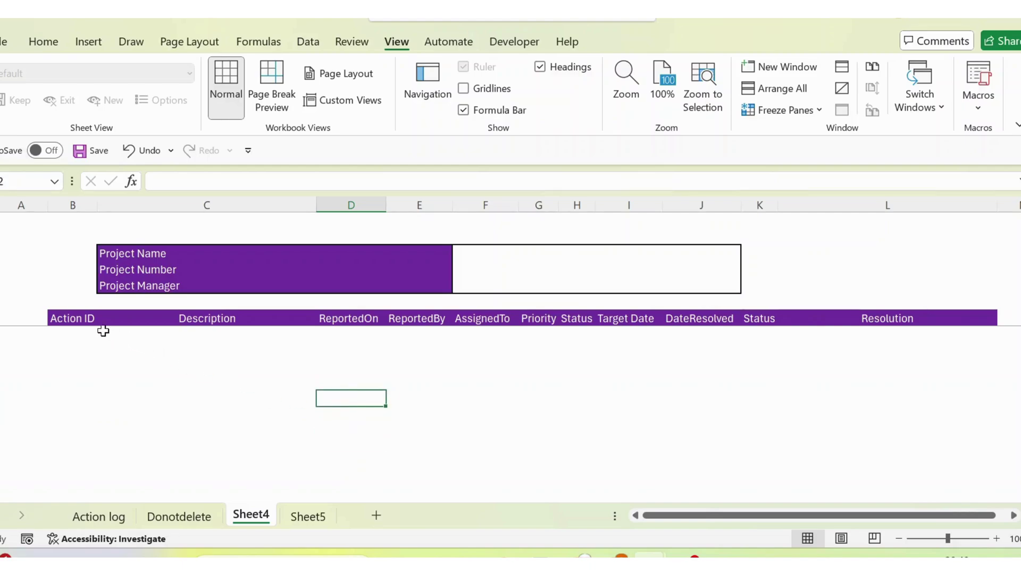
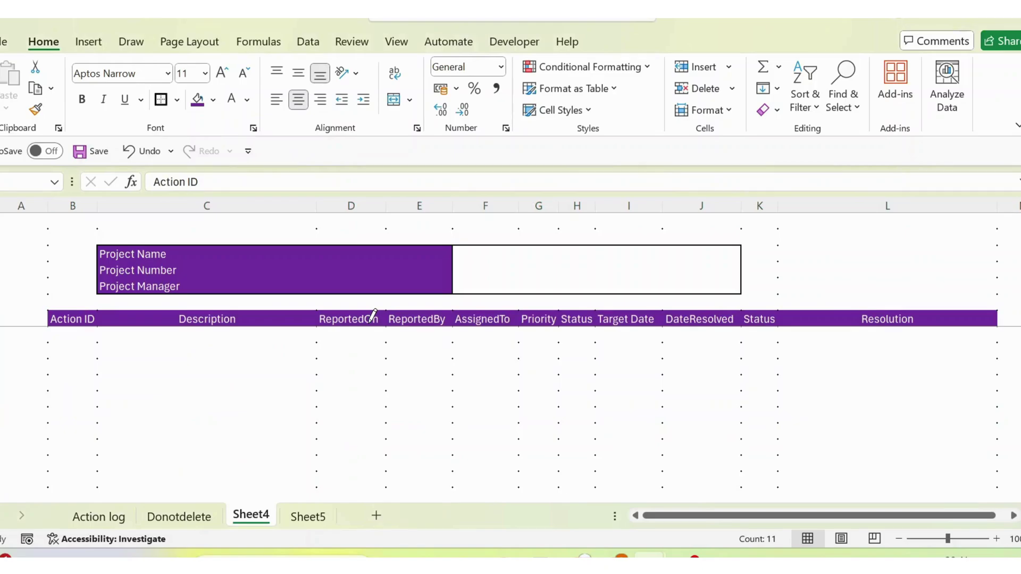
Set the border line colour to red and apply all borders to the table from Action ID to Resolution
key("Escape")
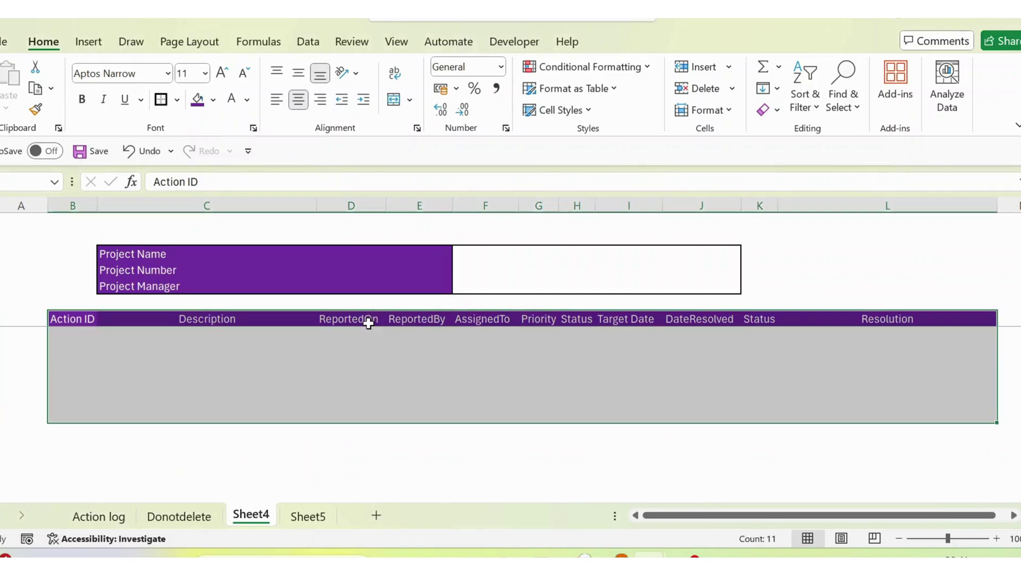
left_click(177, 102)
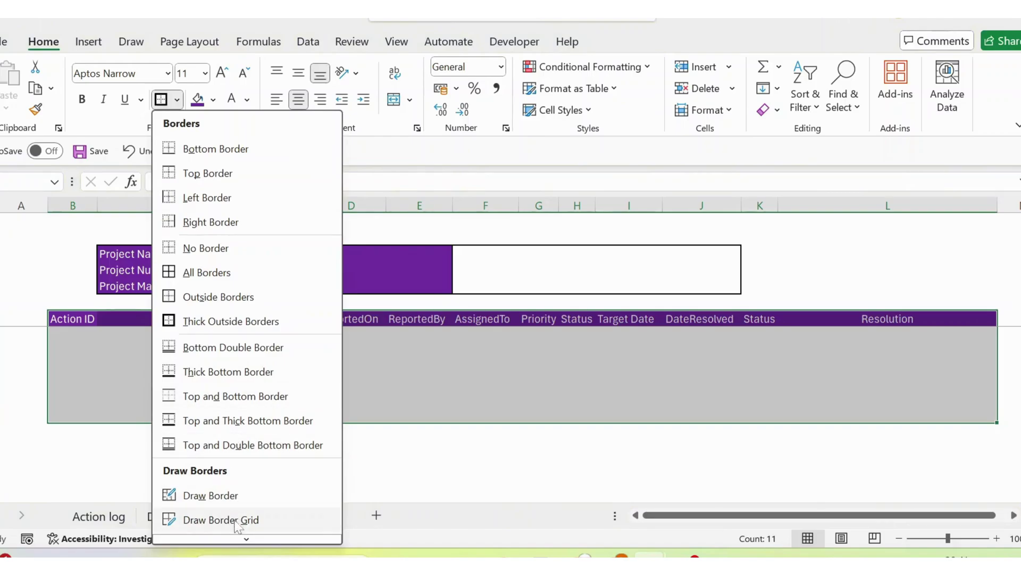
mouse_move(238, 541)
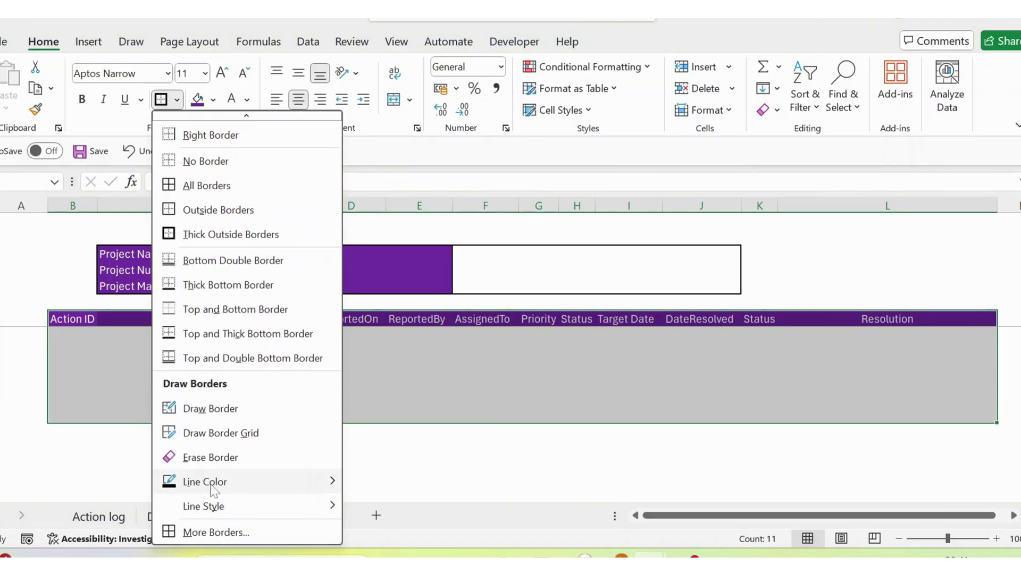
mouse_move(213, 486)
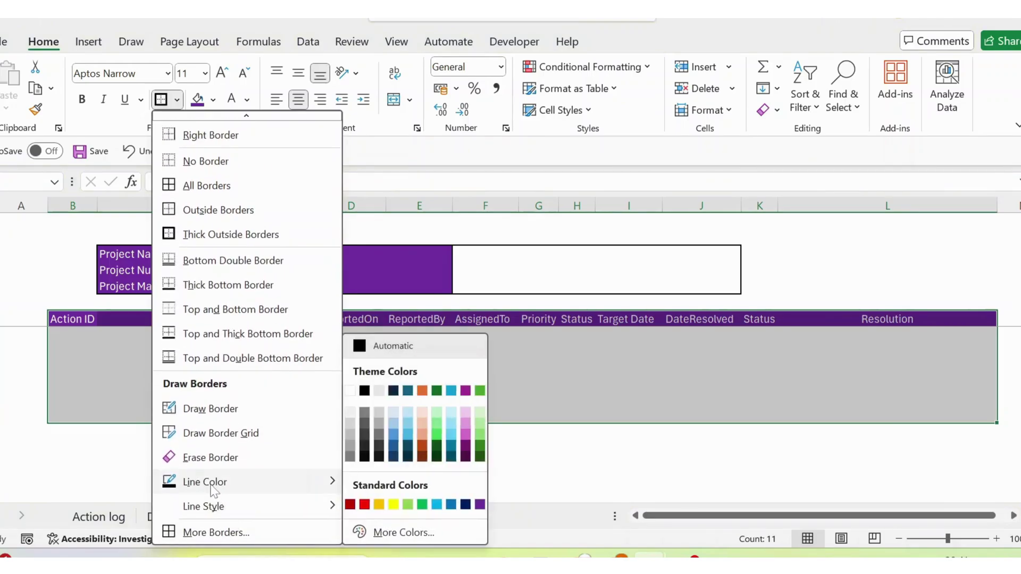
left_click(365, 505)
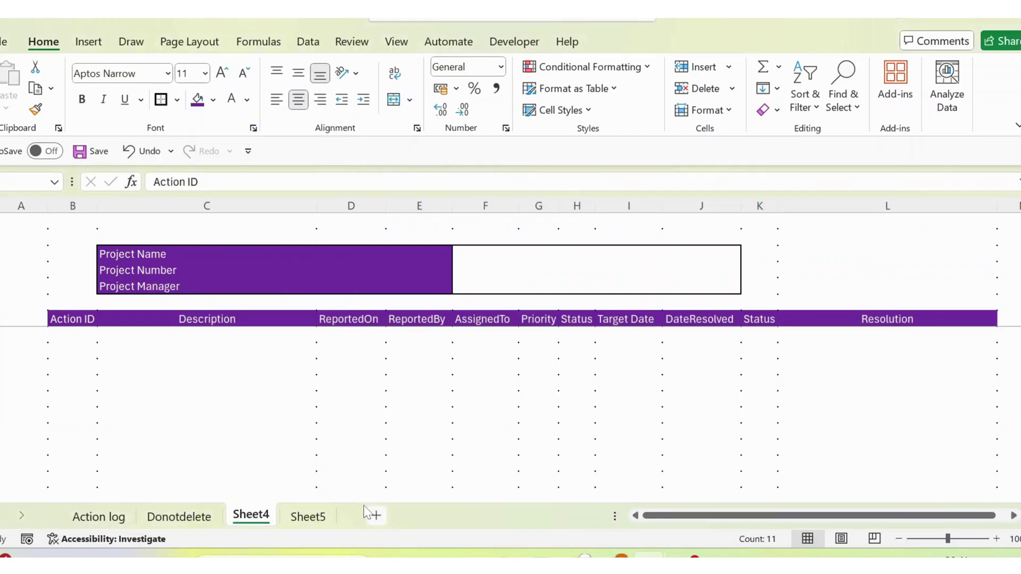
key("Escape")
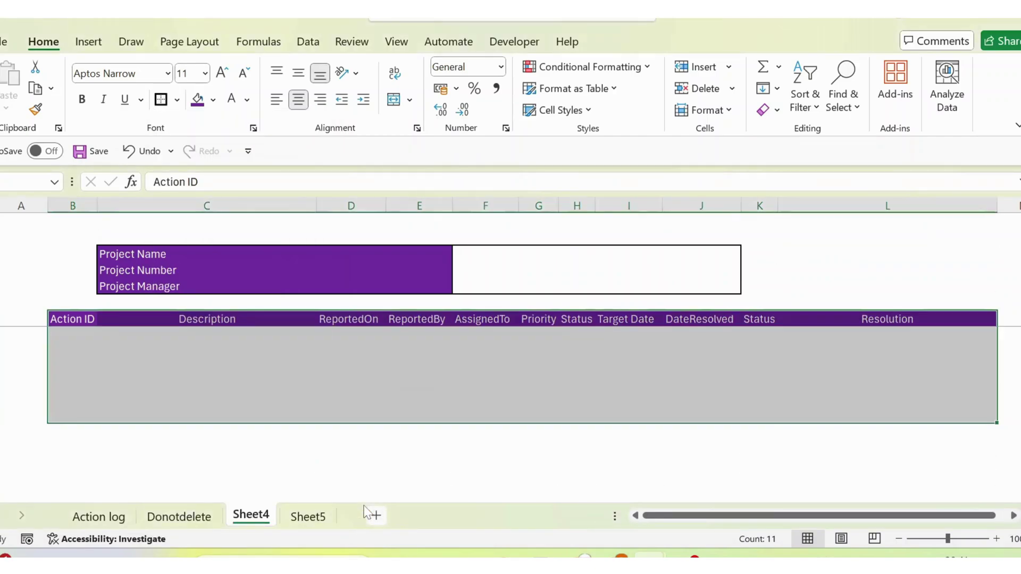
left_click(176, 101)
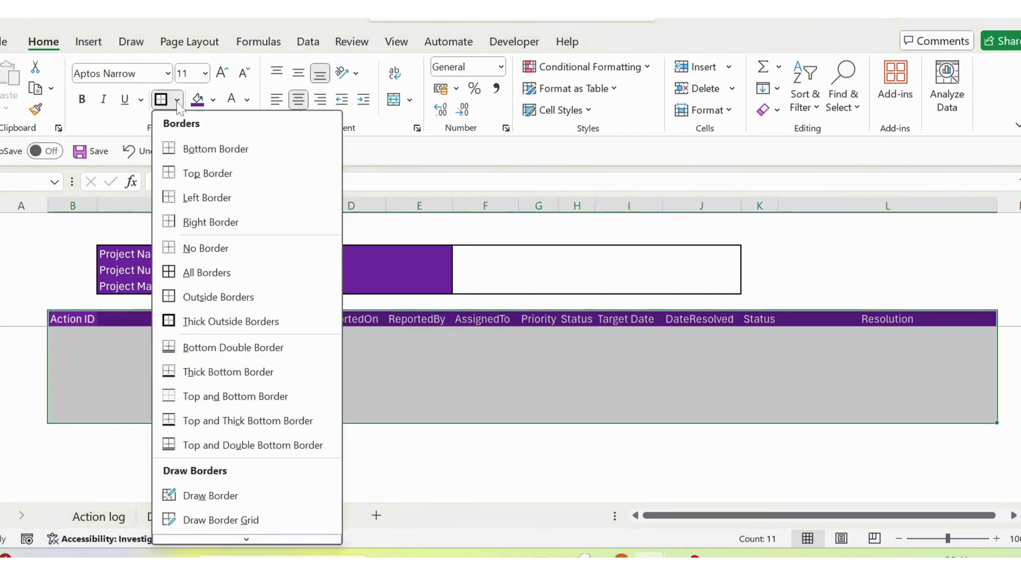
left_click(193, 272)
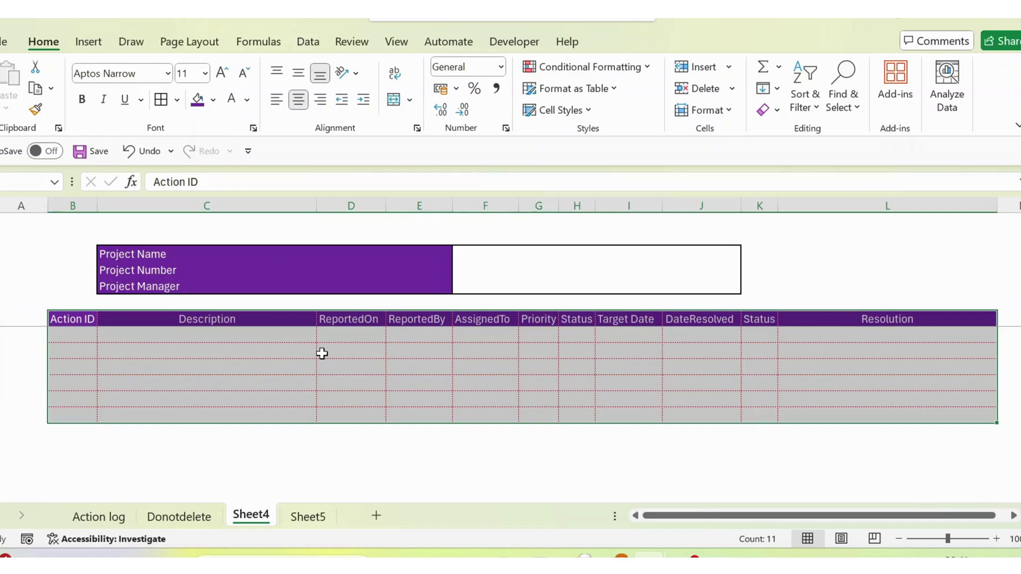
left_click(177, 391)
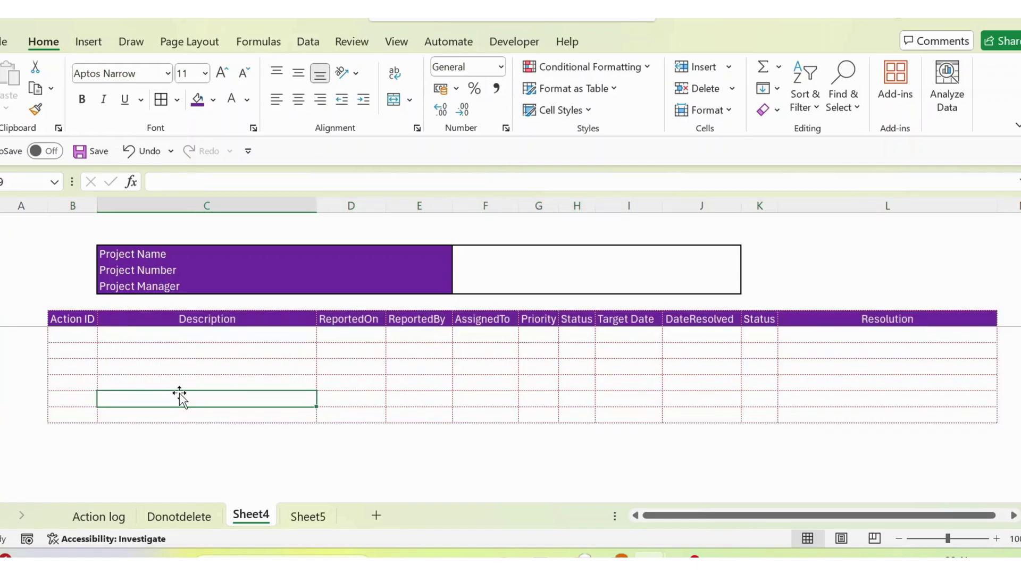
key("ctrl+Up")
key("Down")
key("Up")
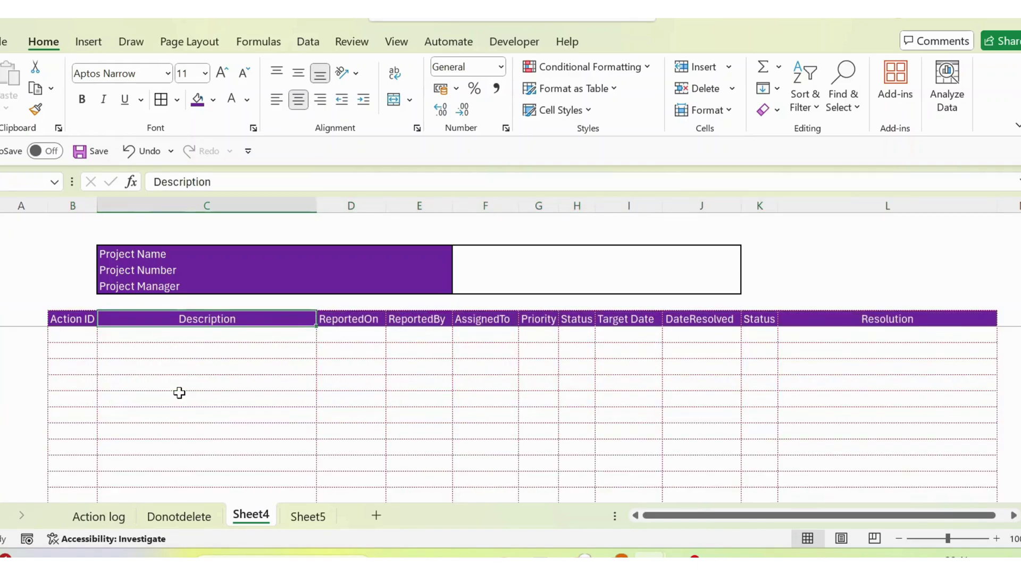
key("Left")
key("Down")
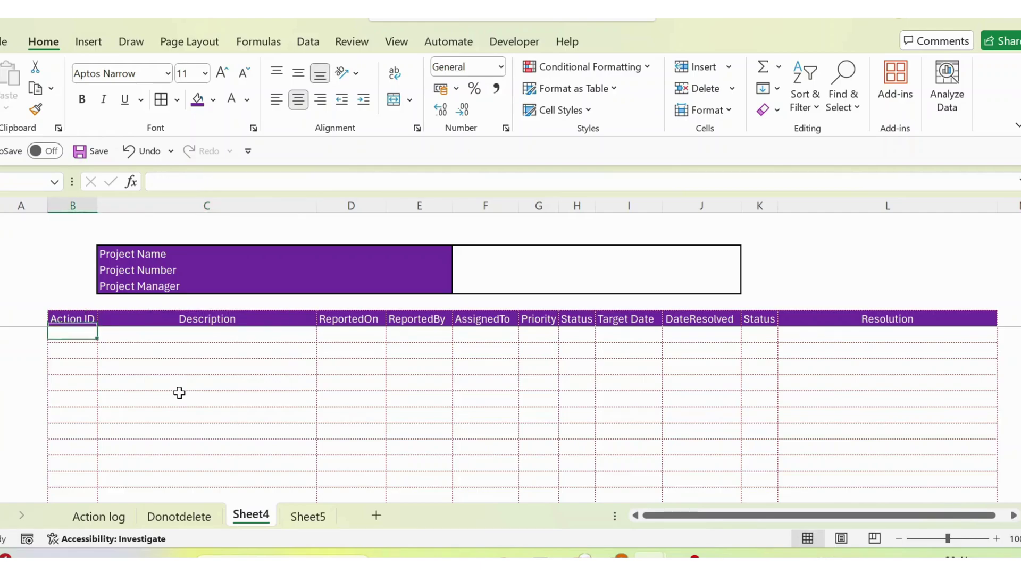
key("Right")
key("Left")
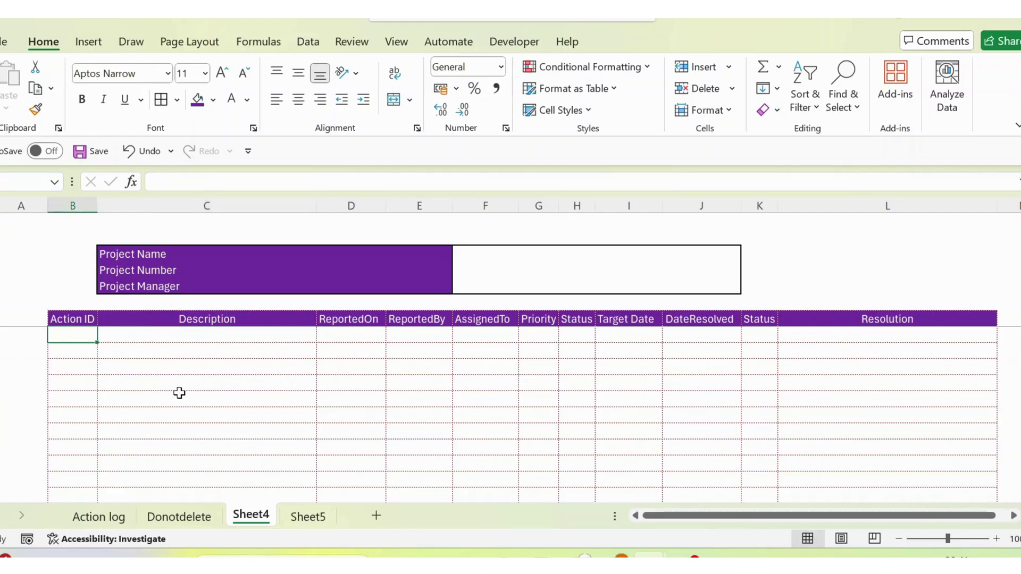
key("Right")
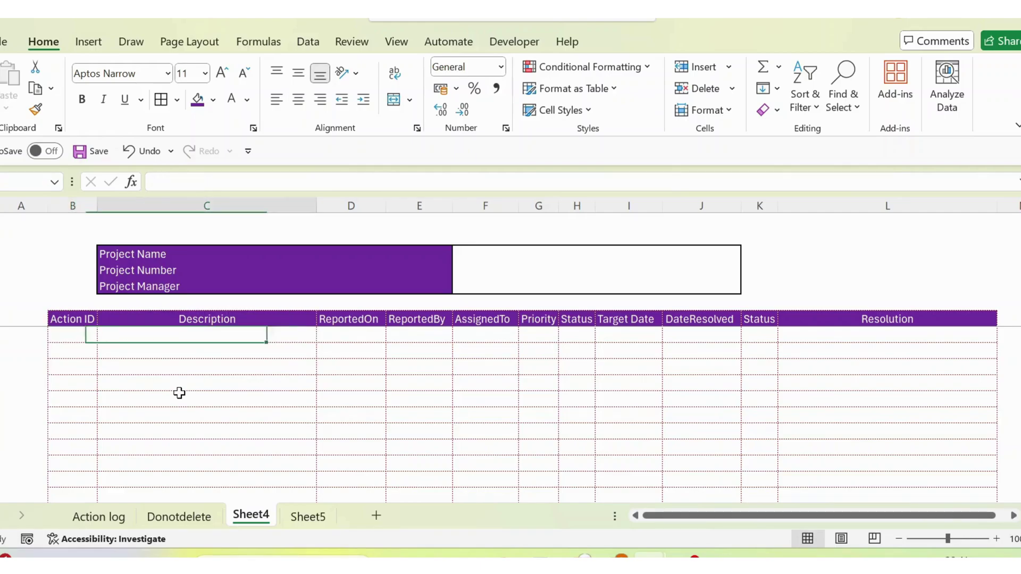
key("Right")
key("Right")
key("Right")
key("Left")
key("Left")
key("Left")
key("Left")
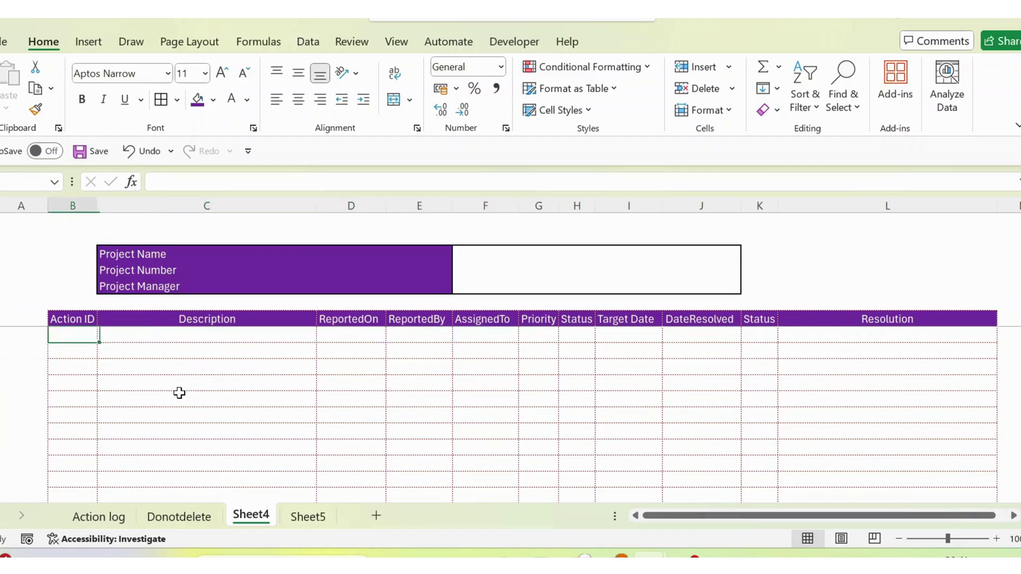
key("Right")
key("Right")
key("Left")
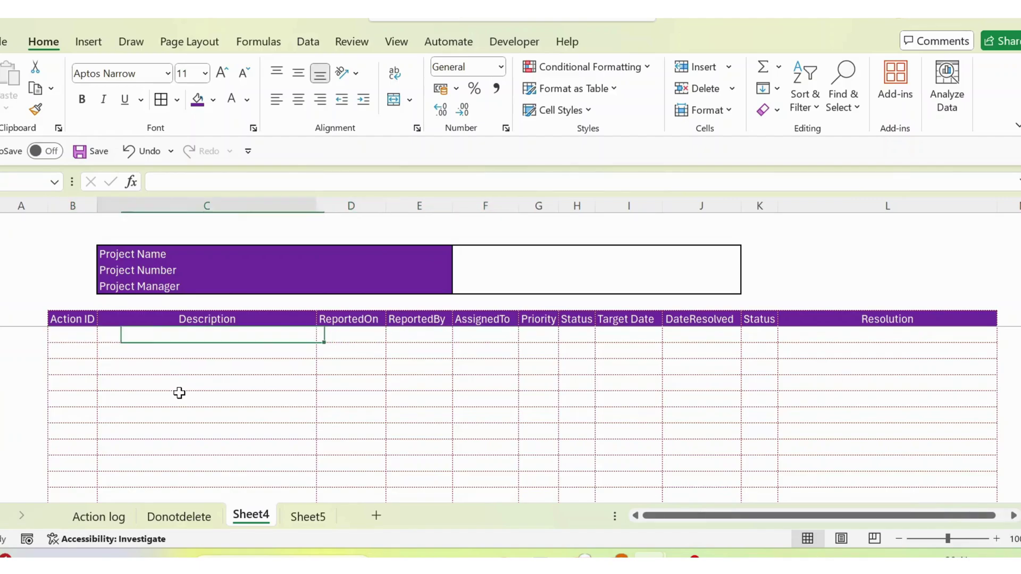
key("Left")
Apply thick outside borders around the whole table, from the header row down to the last bordered row
key("Up")
key("Up")
key("Down")
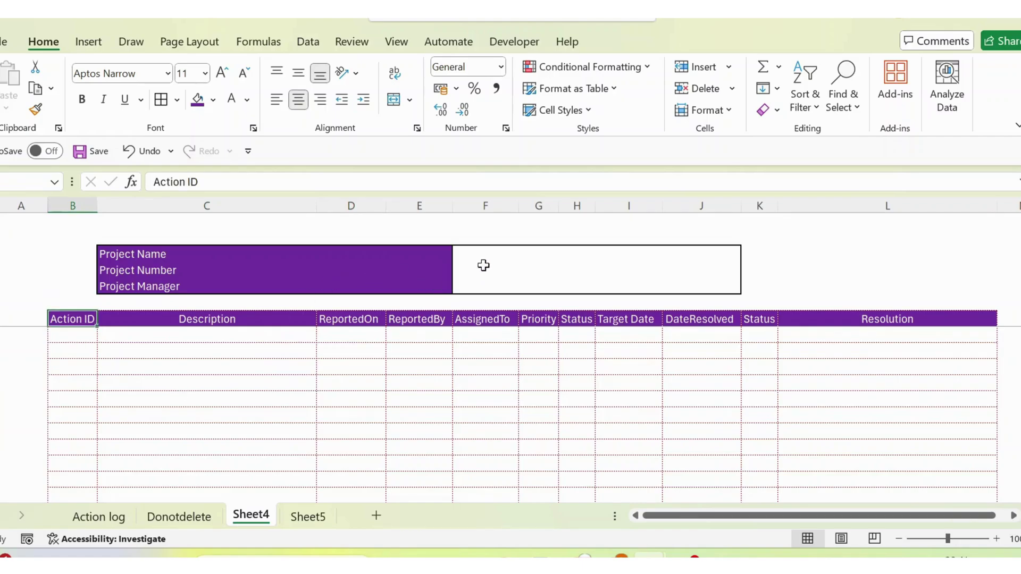
key("ctrl+shift+Right")
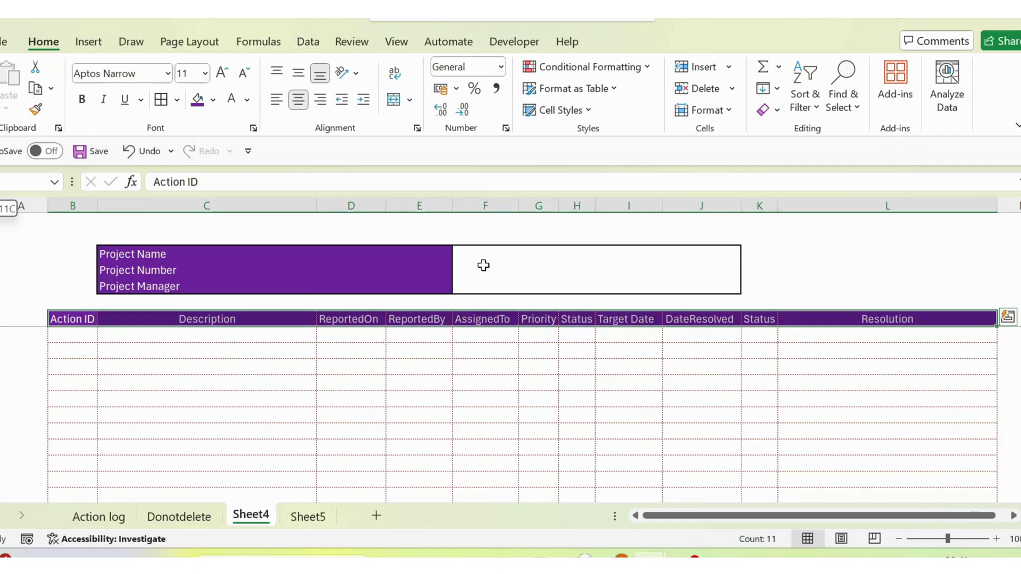
key("ctrl+shift+Down")
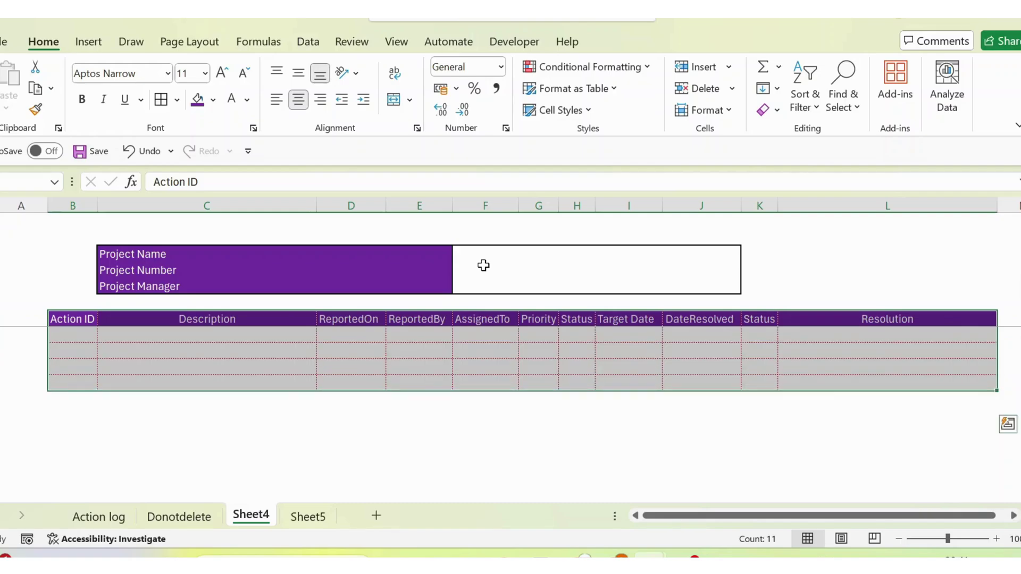
left_click(177, 100)
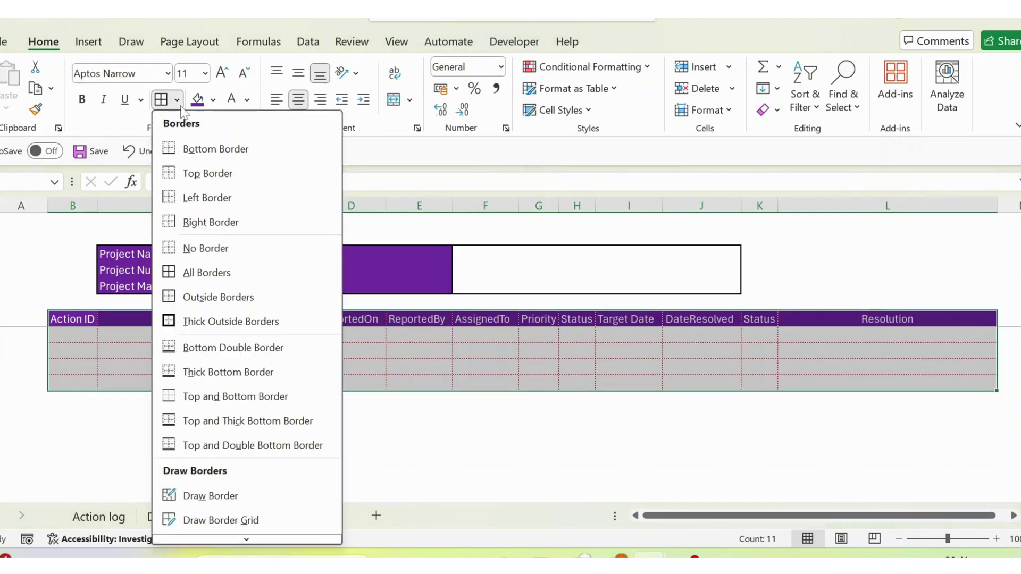
left_click(198, 322)
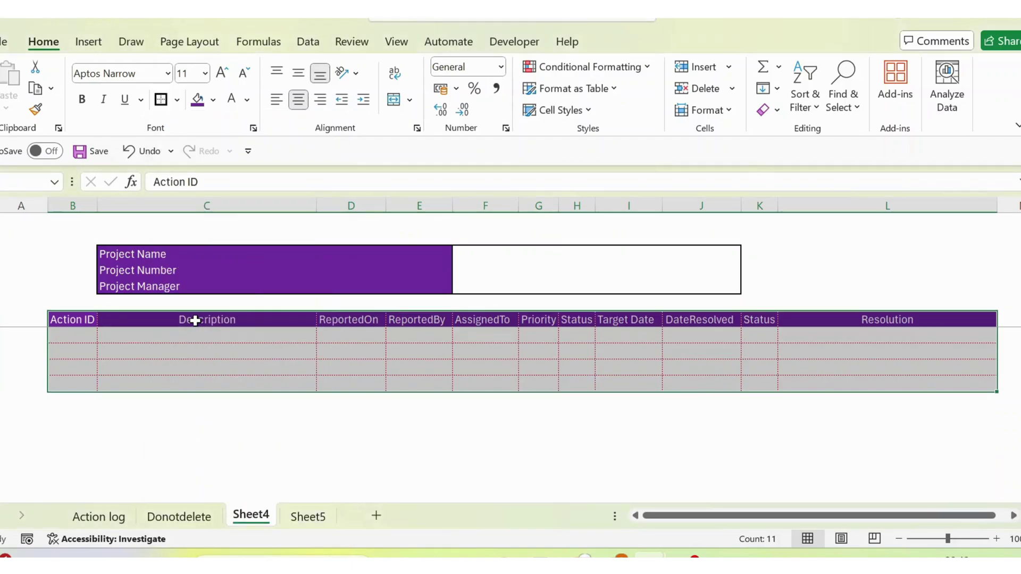
left_click(239, 446)
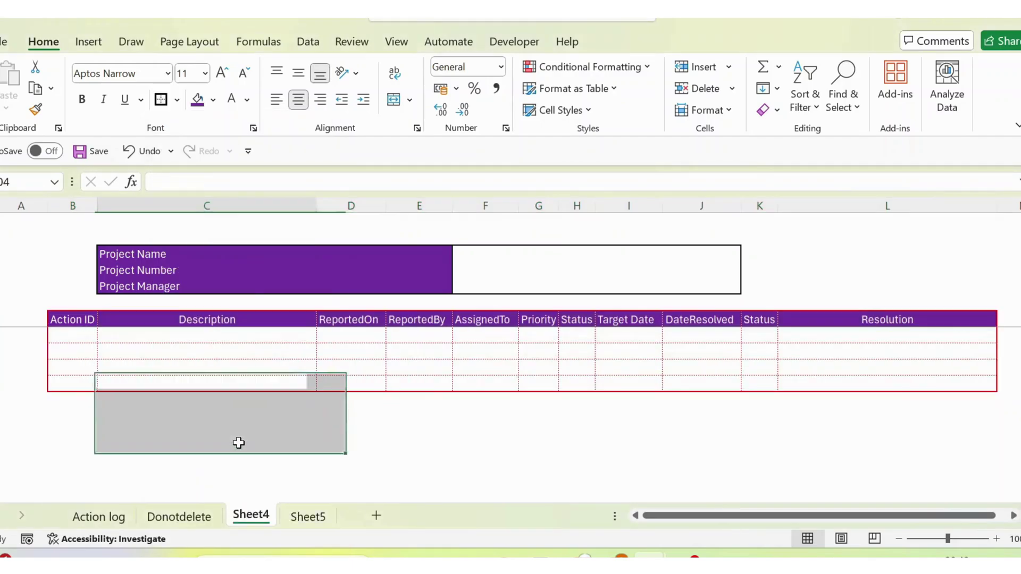
Set the border line colour to Automatic and apply an outside border around the whole table, from the header row to the last bordered row
left_click(68, 385)
key("shift+Right")
key("shift+Right")
key("shift+Right")
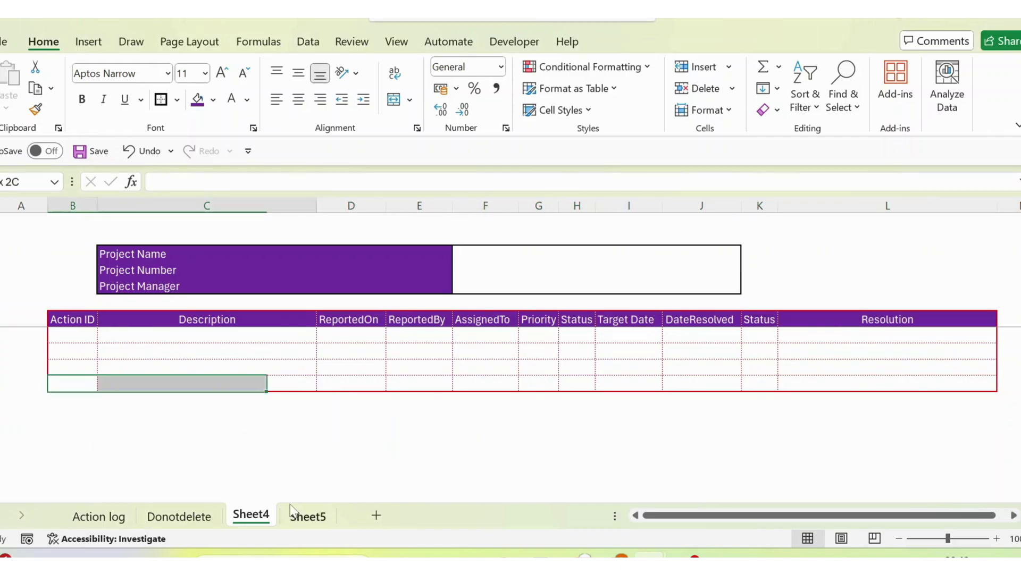
key("shift+Right")
key("shift+Right")
key("shift+Right")
key("shift+Right")
key("shift+Right")
key("shift+Right")
key("shift+Right")
key("shift+Right")
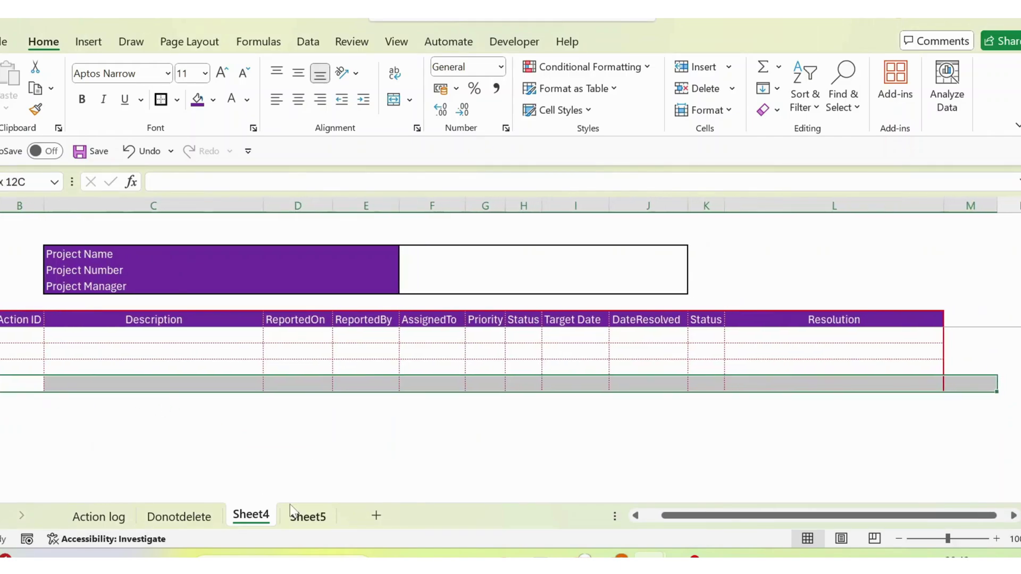
key("shift+Left")
key("shift+Up")
key("shift+Up")
key("shift+Up")
key("shift+Up")
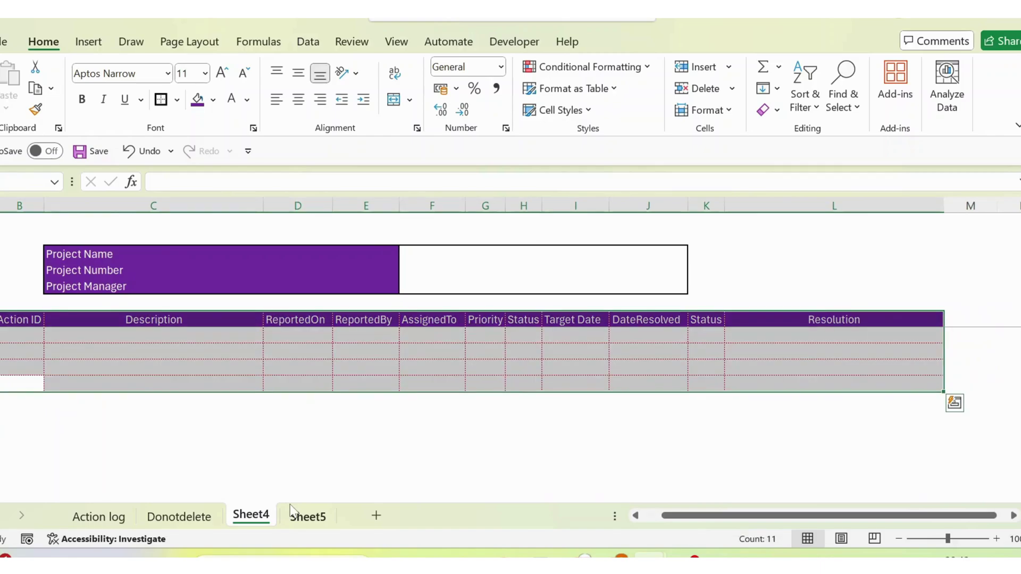
left_click(176, 99)
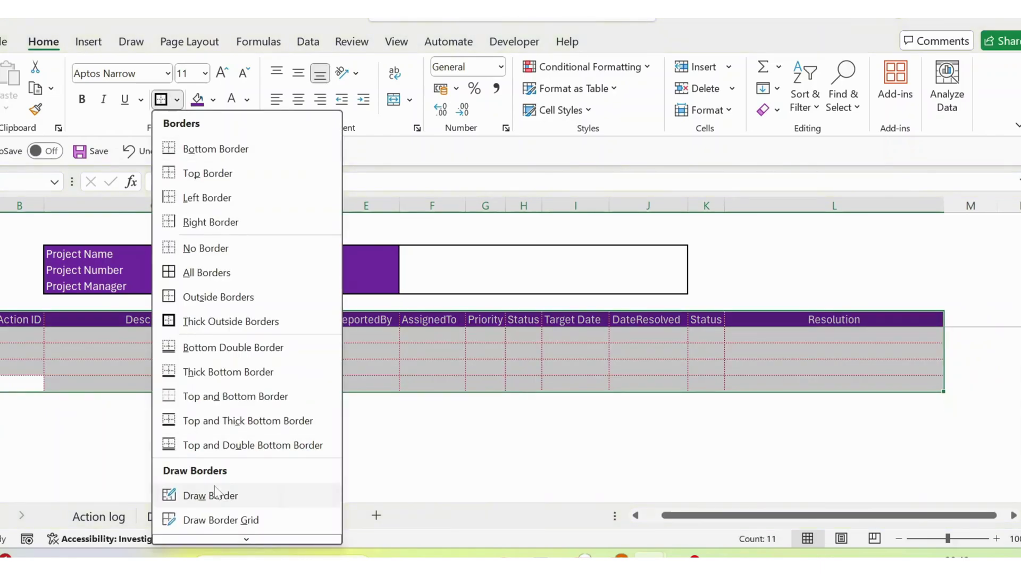
mouse_move(218, 537)
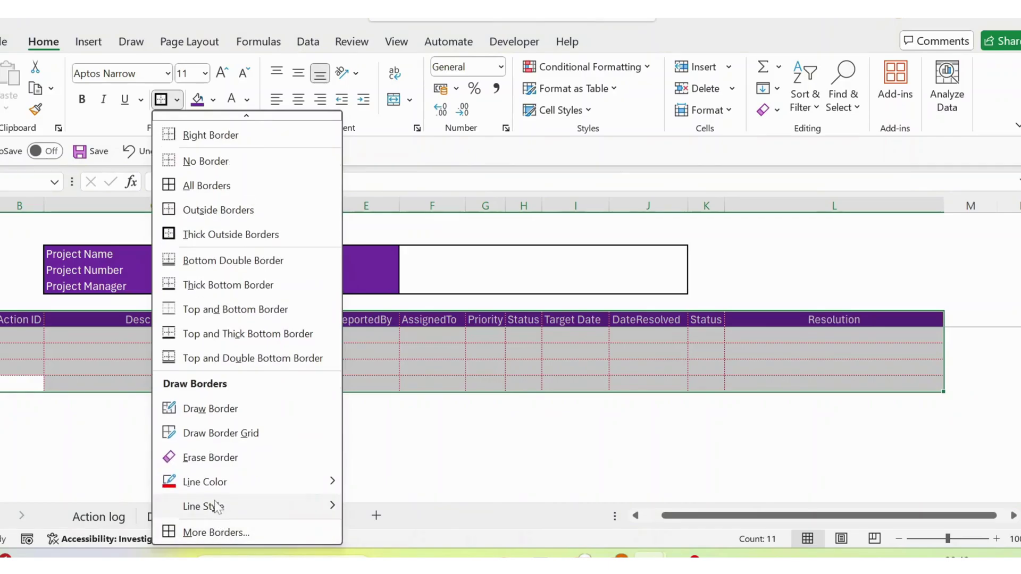
mouse_move(211, 486)
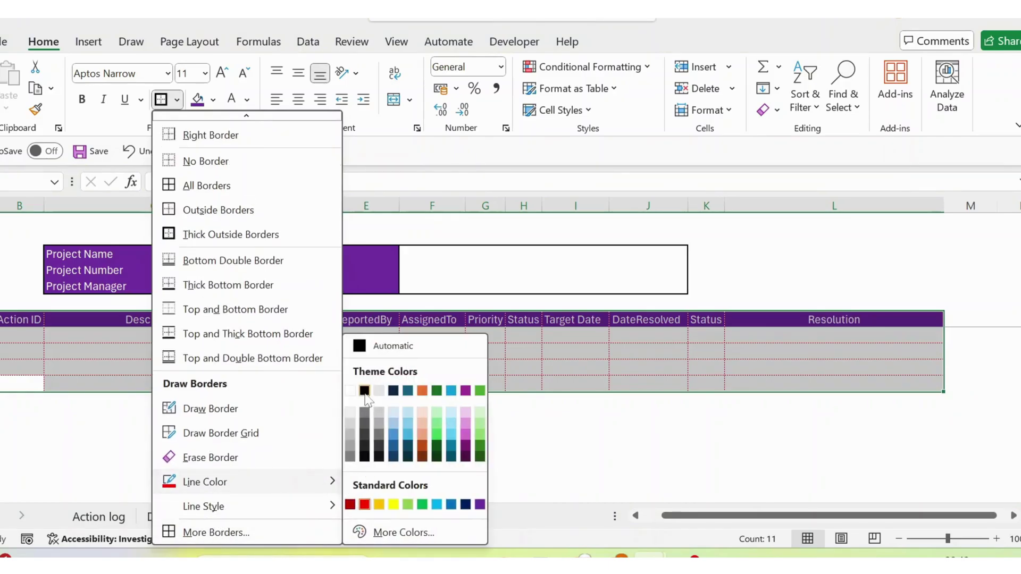
left_click(359, 344)
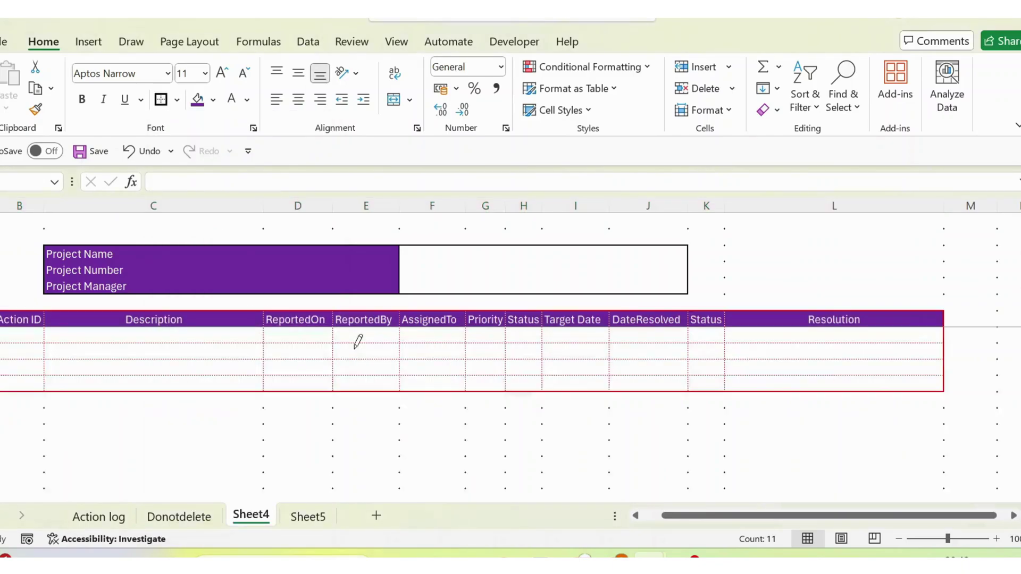
key("Escape")
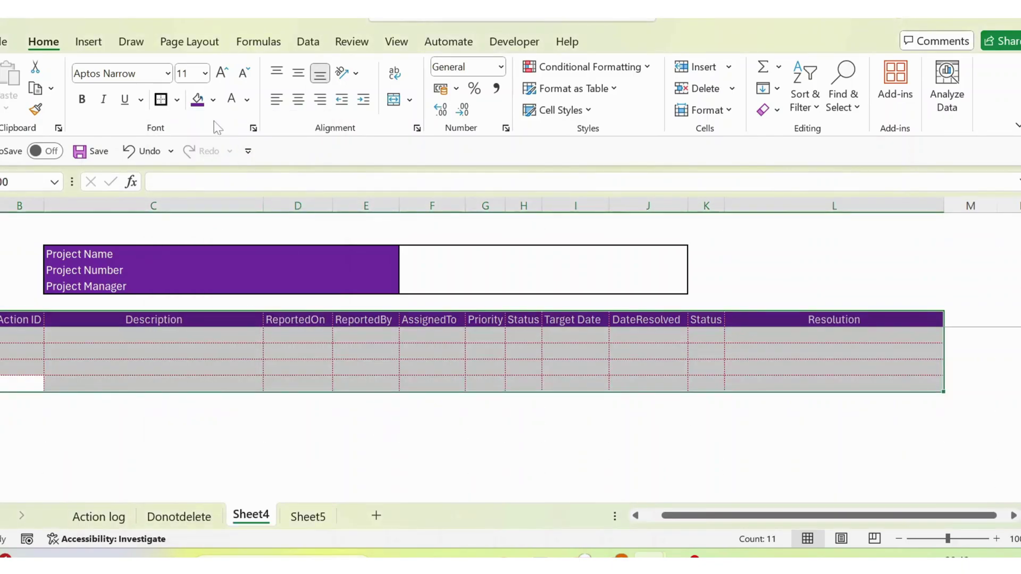
left_click(124, 414)
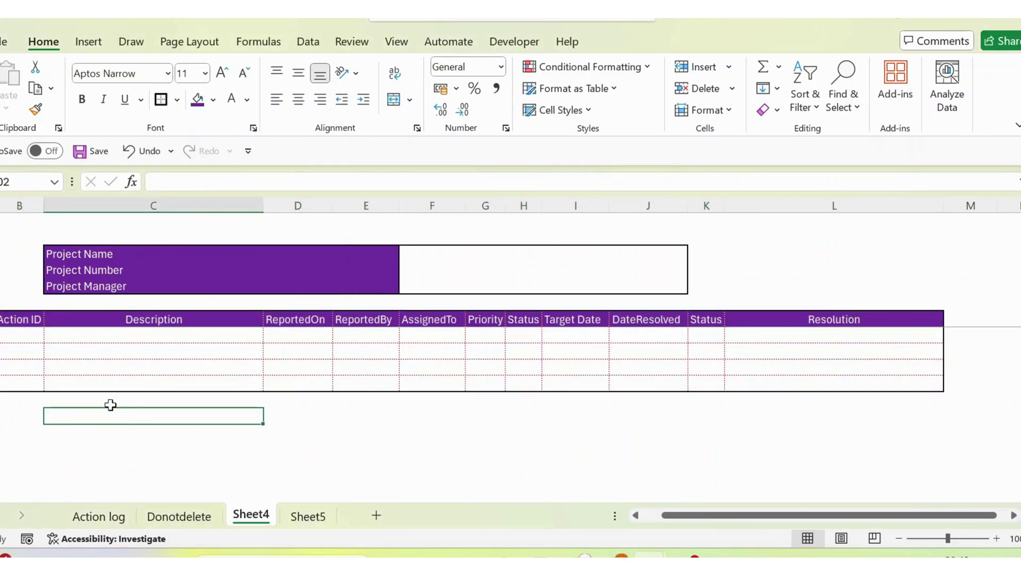
Apply the same outside border around the table header row from Action ID to Resolution
left_click(83, 388)
key("Left")
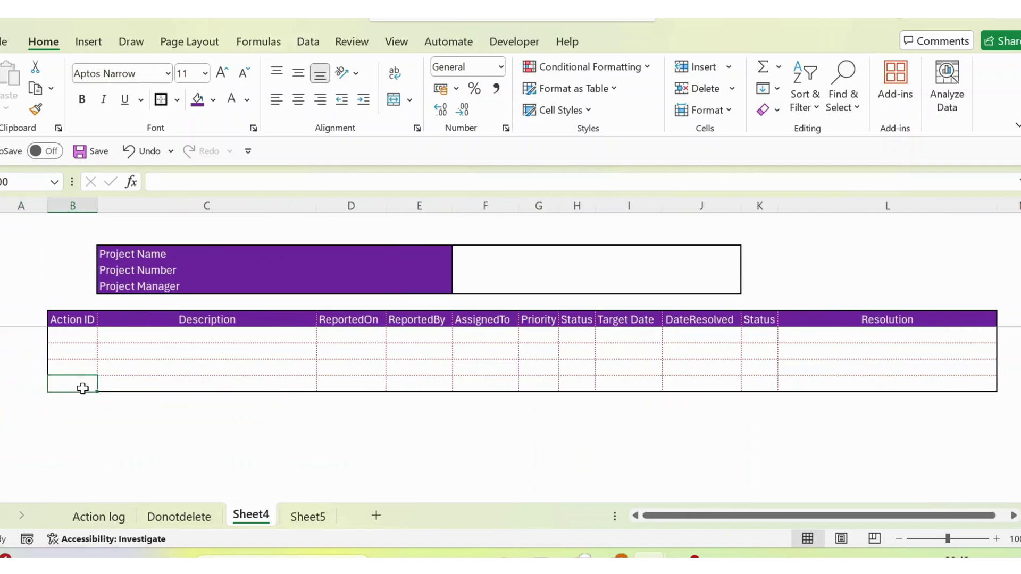
key("ctrl+Up")
key("Down")
key("Up")
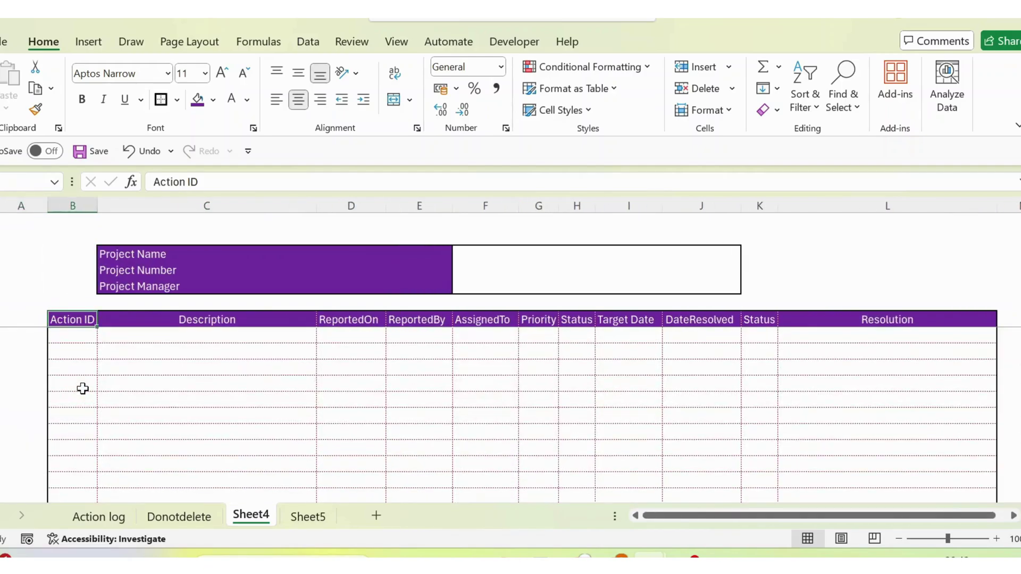
key("ctrl+shift+Right")
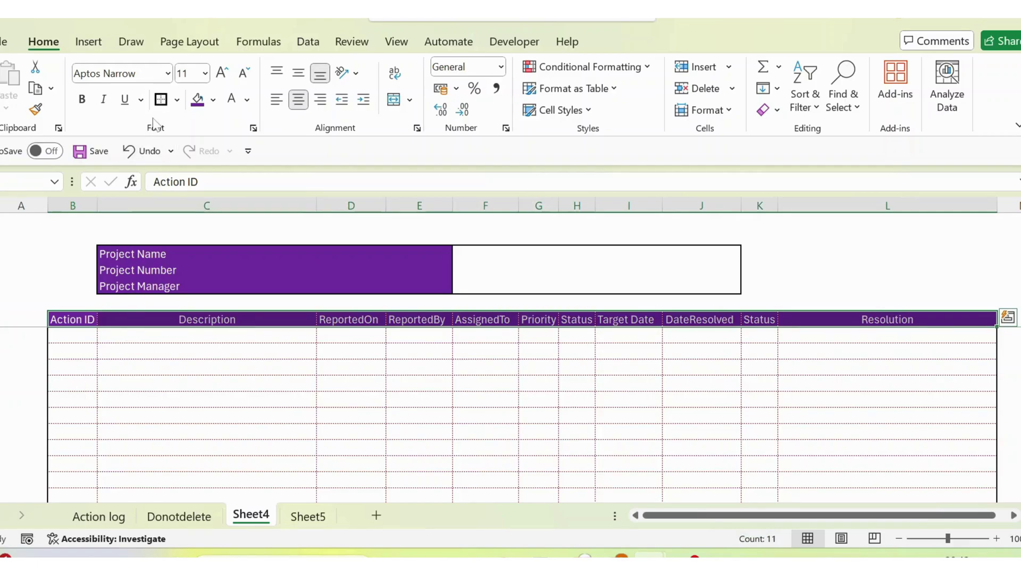
left_click(161, 99)
left_click(353, 465)
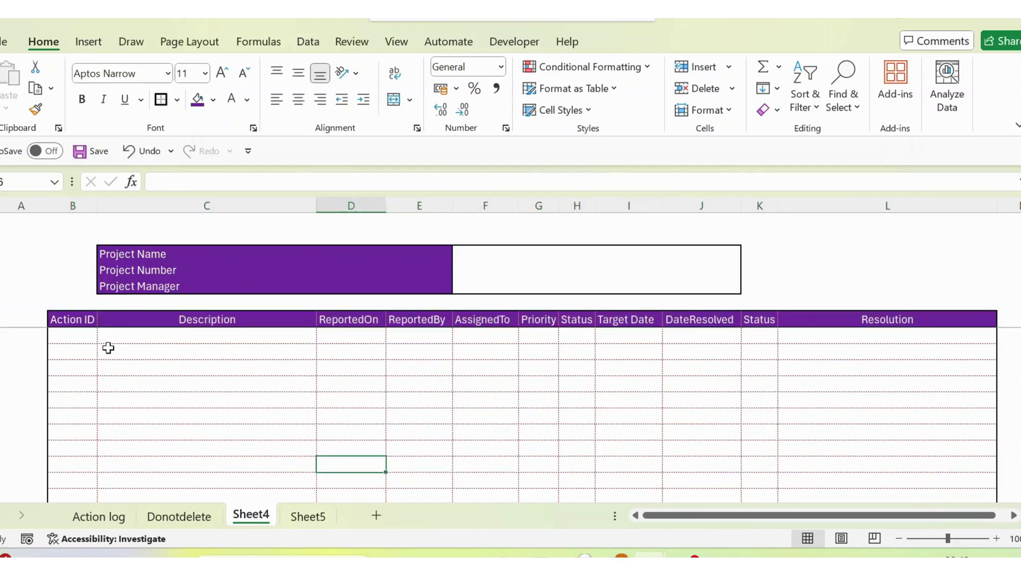
Move along the first empty table row from Action ID to the Priority cell and look briefly at Sheet5
left_click(67, 335)
key("Tab")
key("Tab")
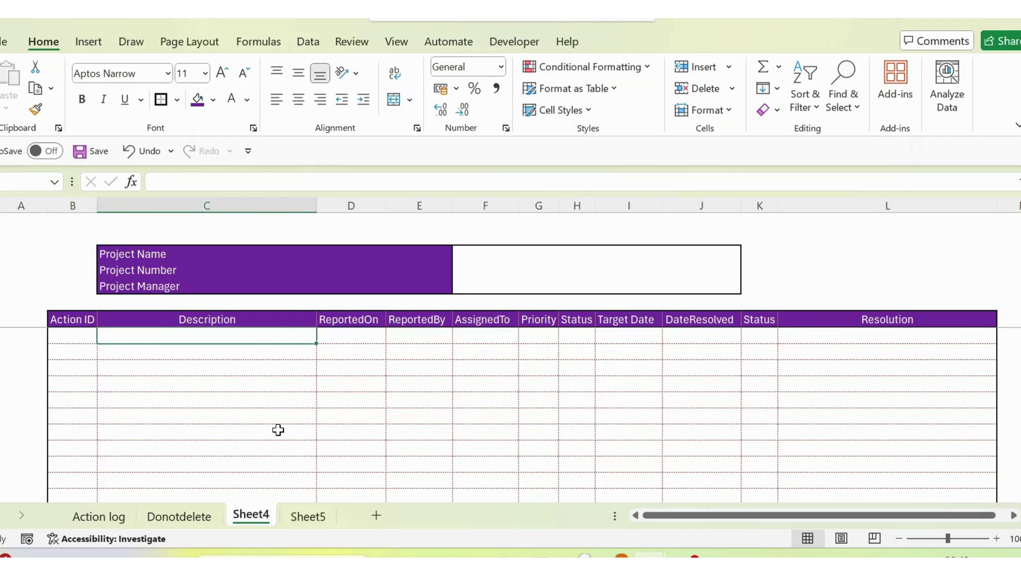
key("Tab")
key("Tab")
key("Tab")
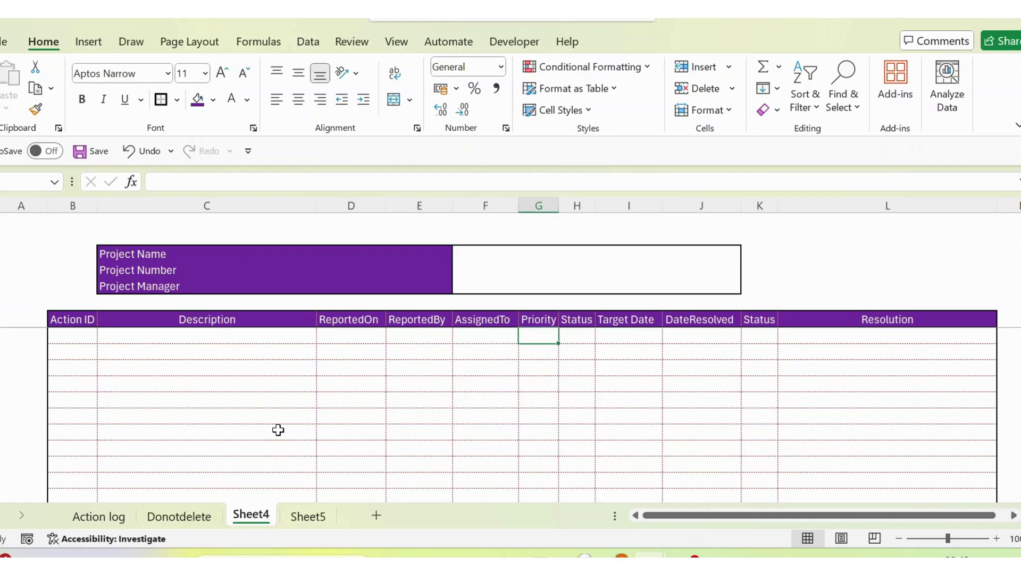
key("ctrl+Page_Down")
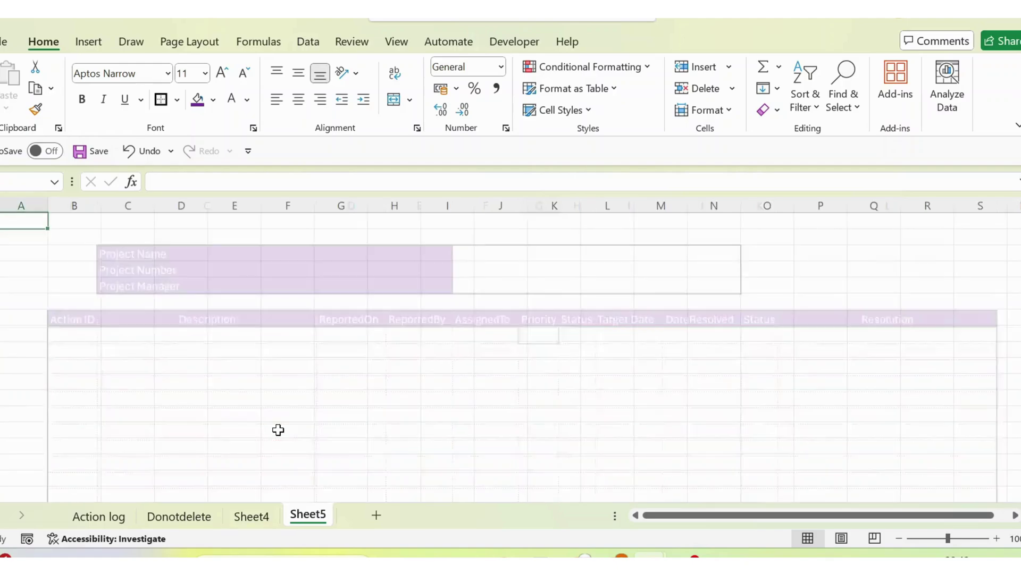
key("ctrl+Page_Up")
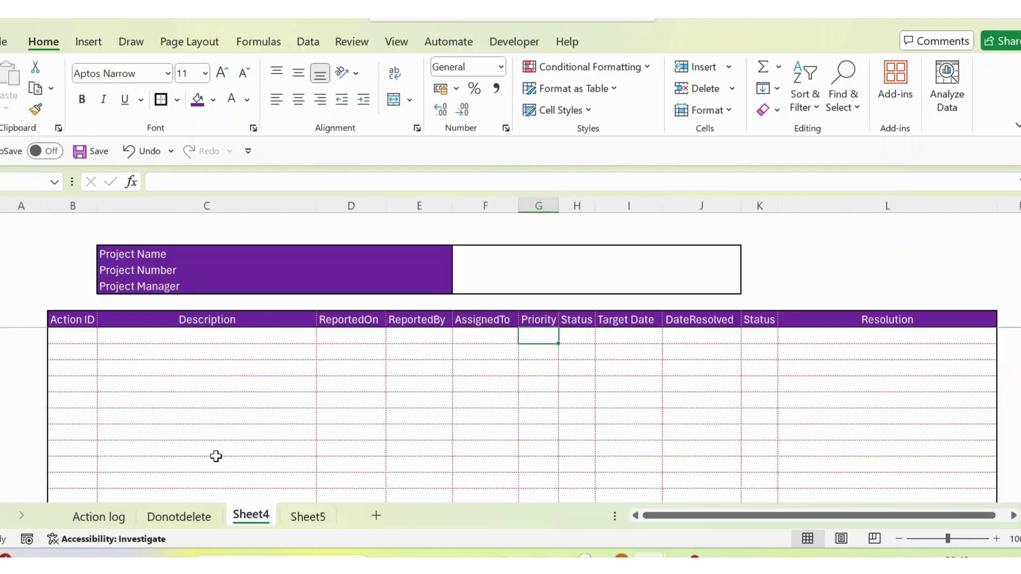
Examine the Priority drop-down on the Action log sheet and its source lists on the Donotdelete sheet
left_click(105, 519)
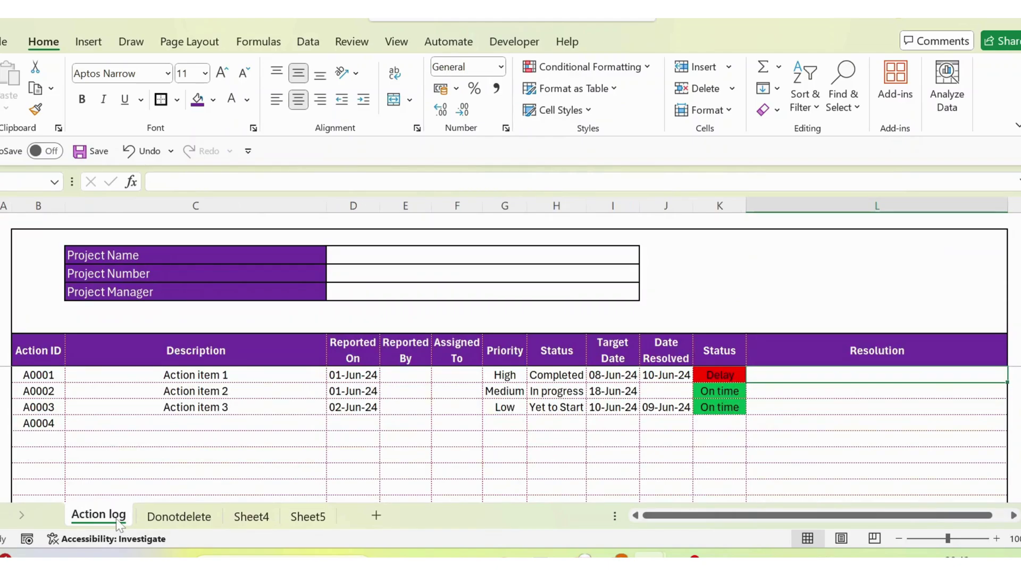
left_click(177, 519)
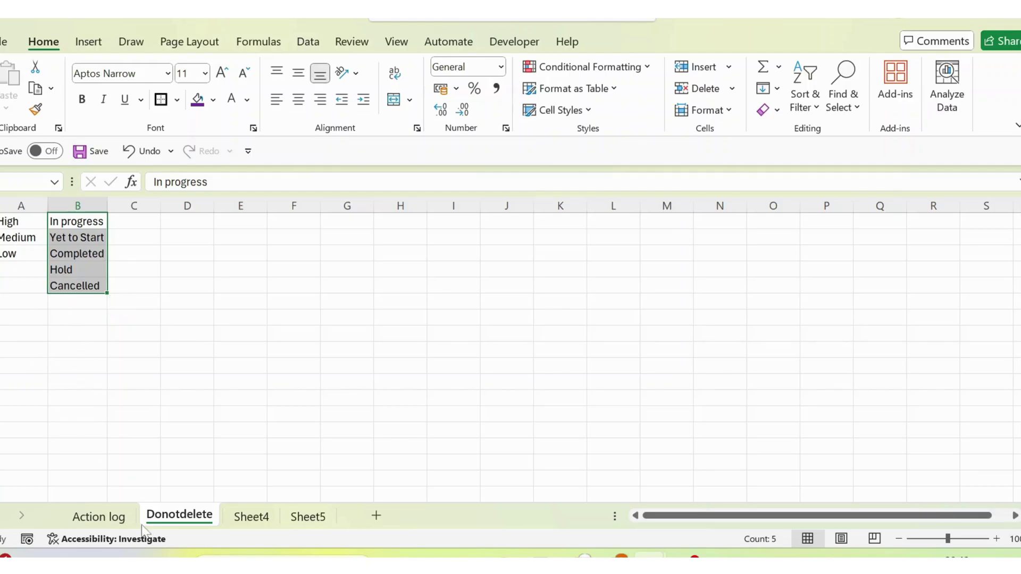
left_click(106, 518)
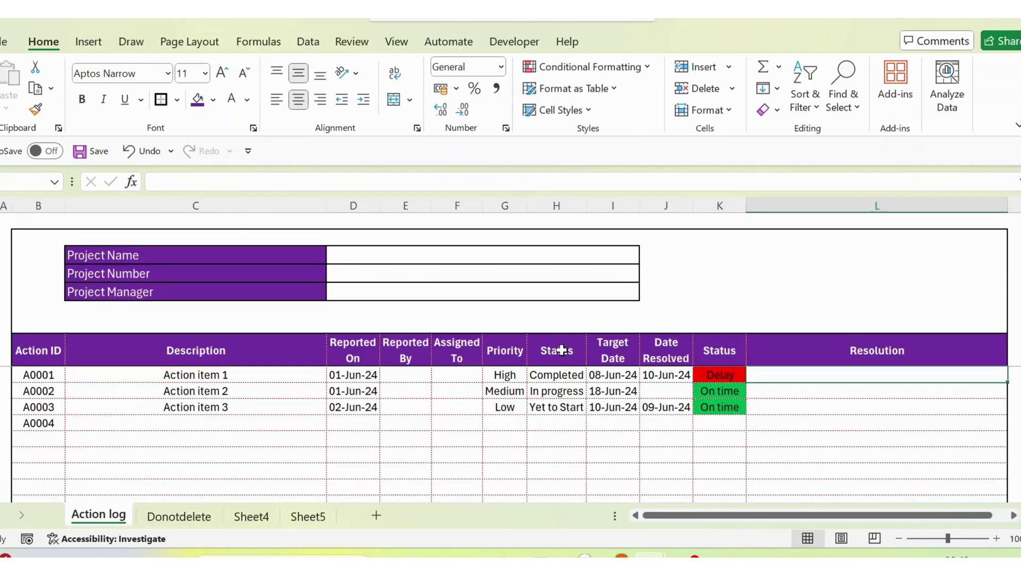
left_click(201, 520)
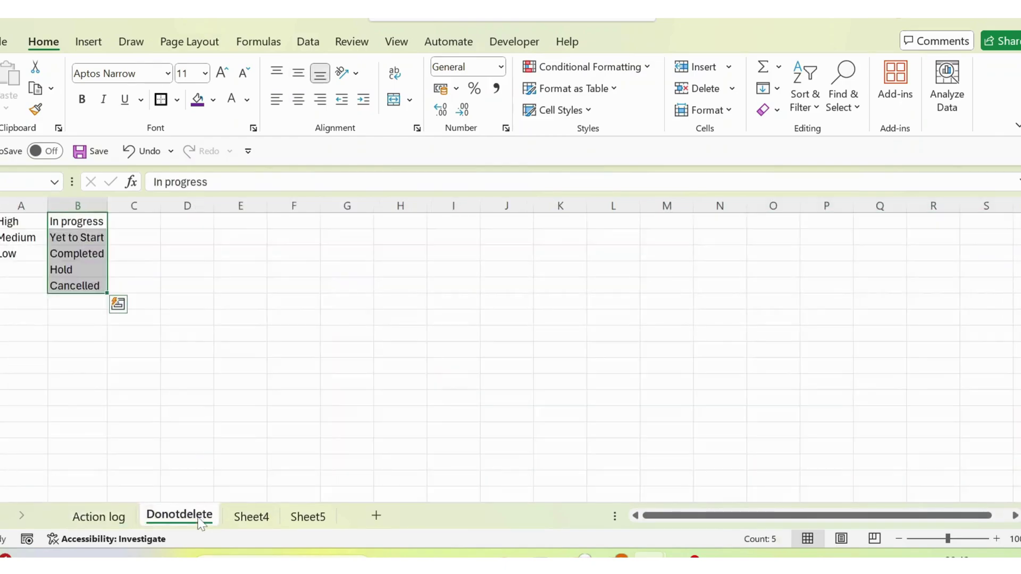
left_click(103, 521)
left_click(508, 376)
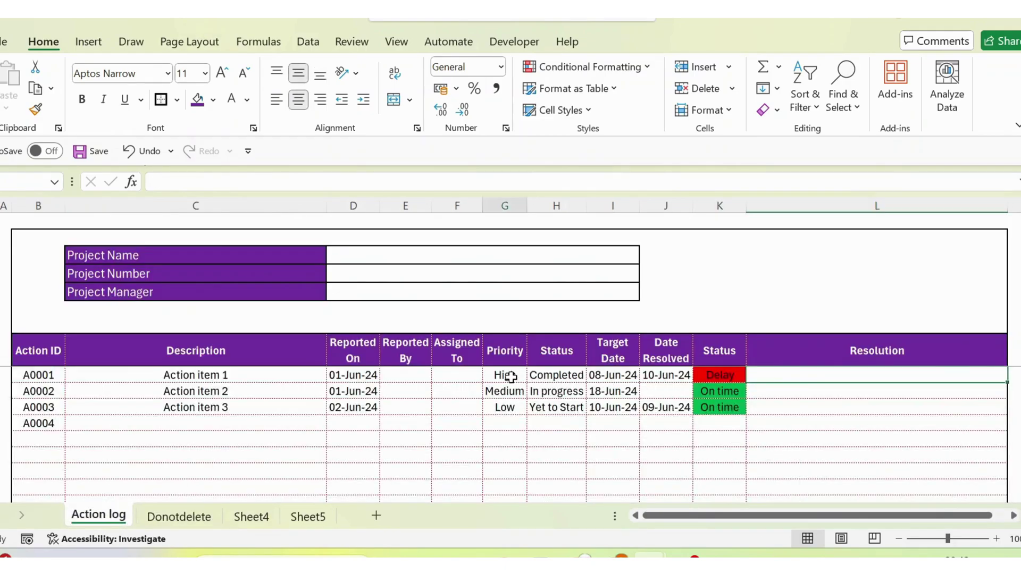
left_click(533, 375)
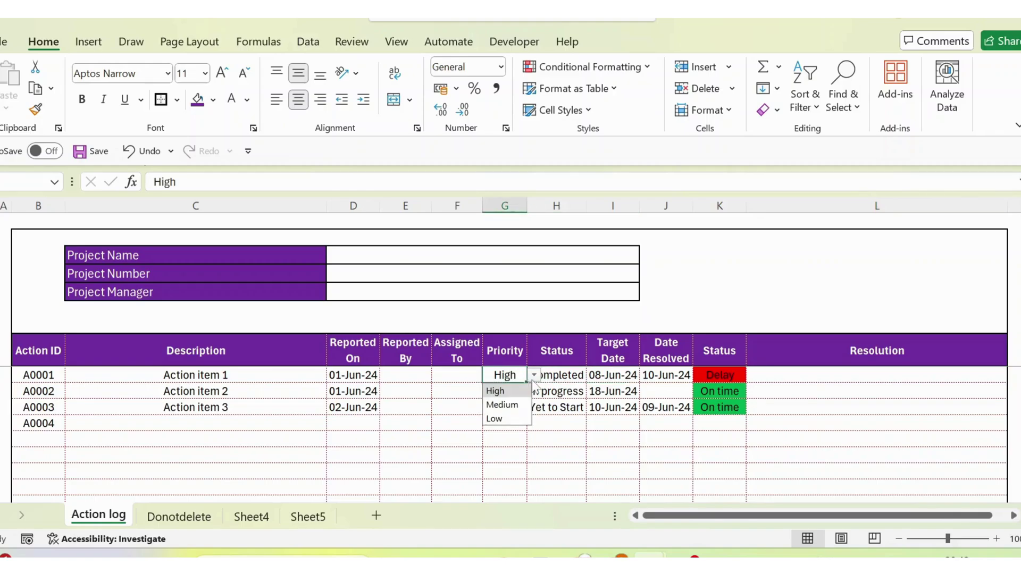
left_click(371, 441)
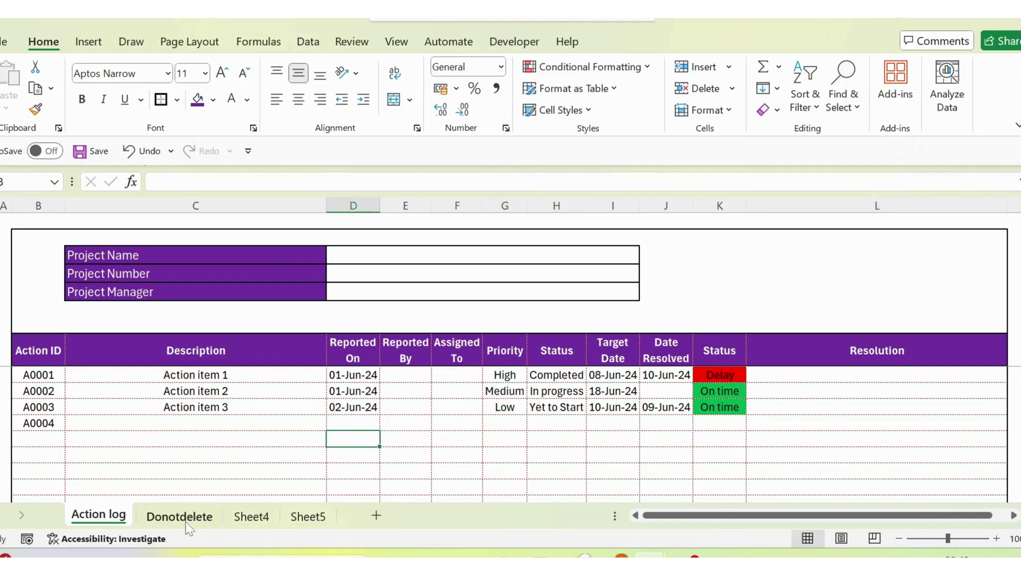
left_click(186, 524)
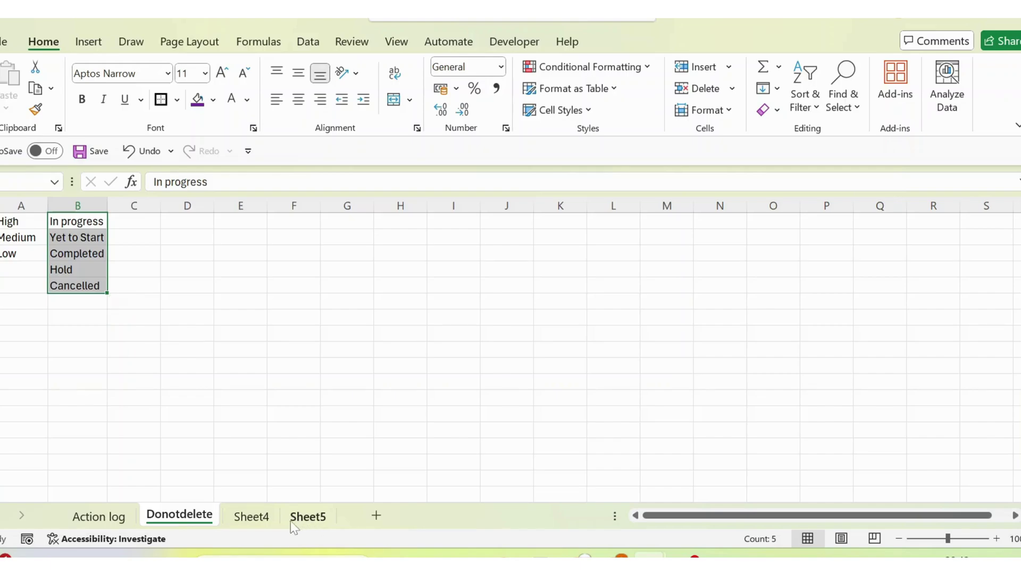
left_click(291, 520)
left_click(187, 523)
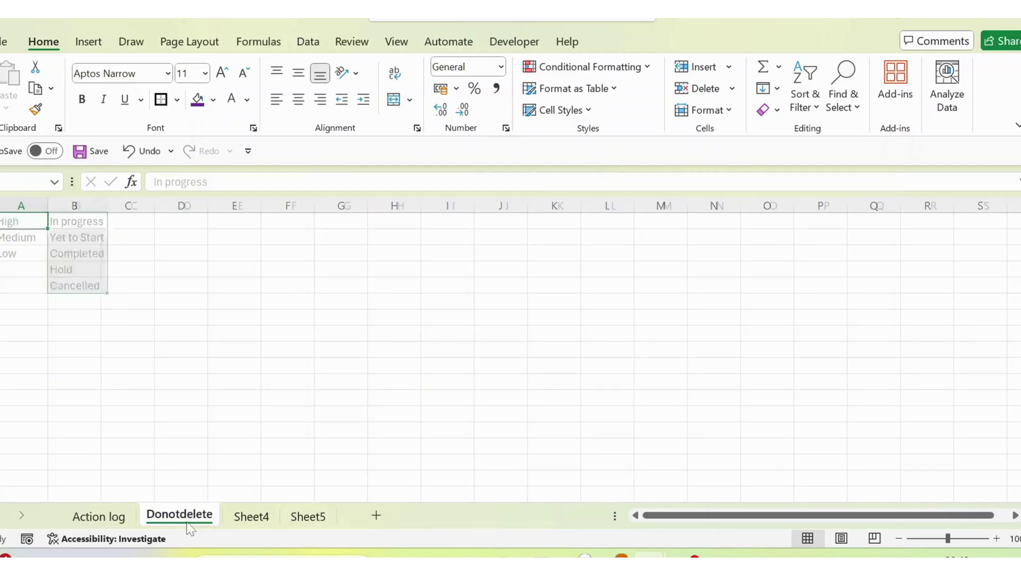
Copy the priority and status lists in A1:B5 of Donotdelete to cell A1 of Sheet5 and autofit column B
left_click(7, 234)
left_click(6, 226)
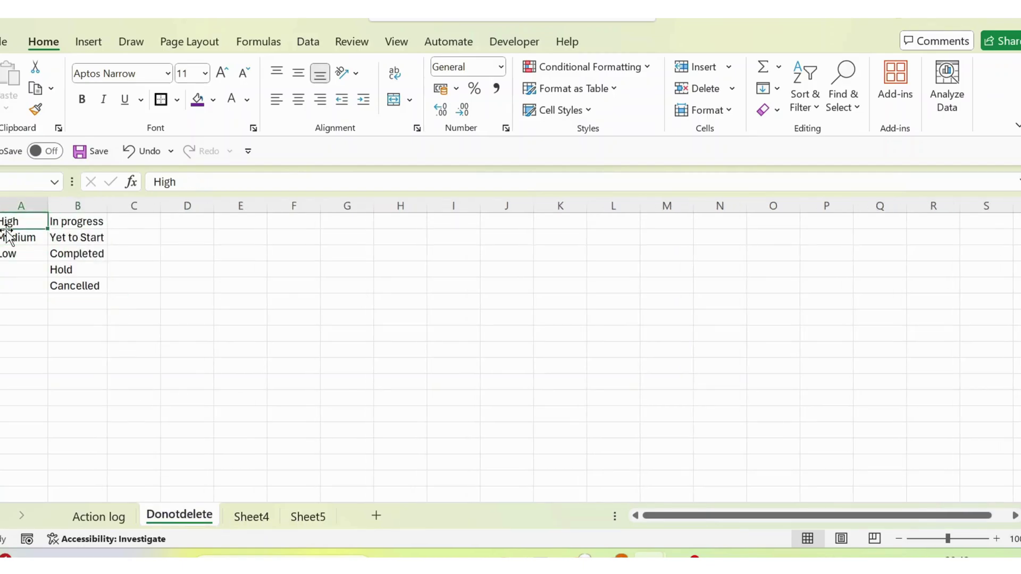
key("shift+Right")
key("shift+Down")
key("shift+Down")
key("shift+Down")
key("shift+Down")
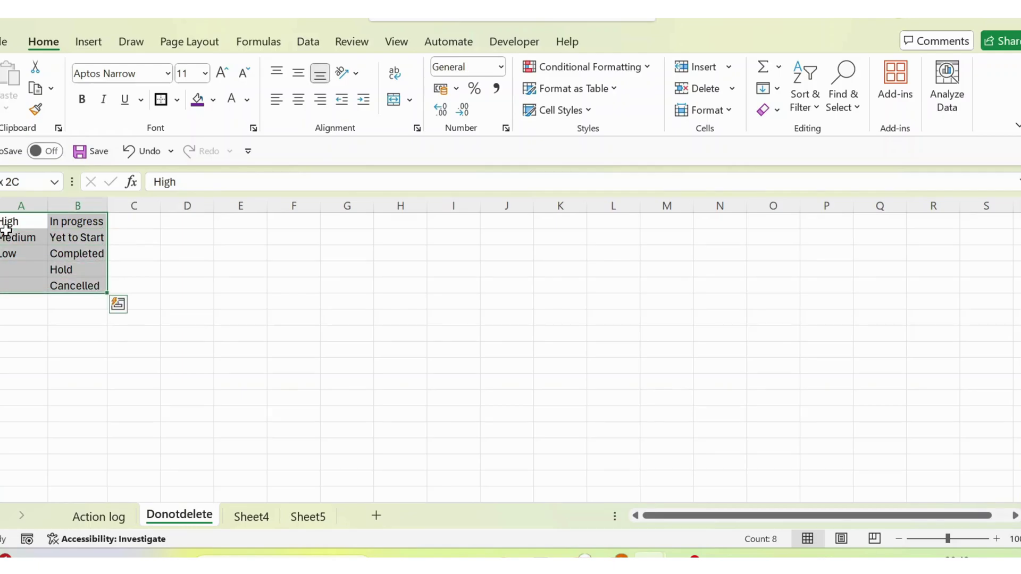
key("ctrl+c")
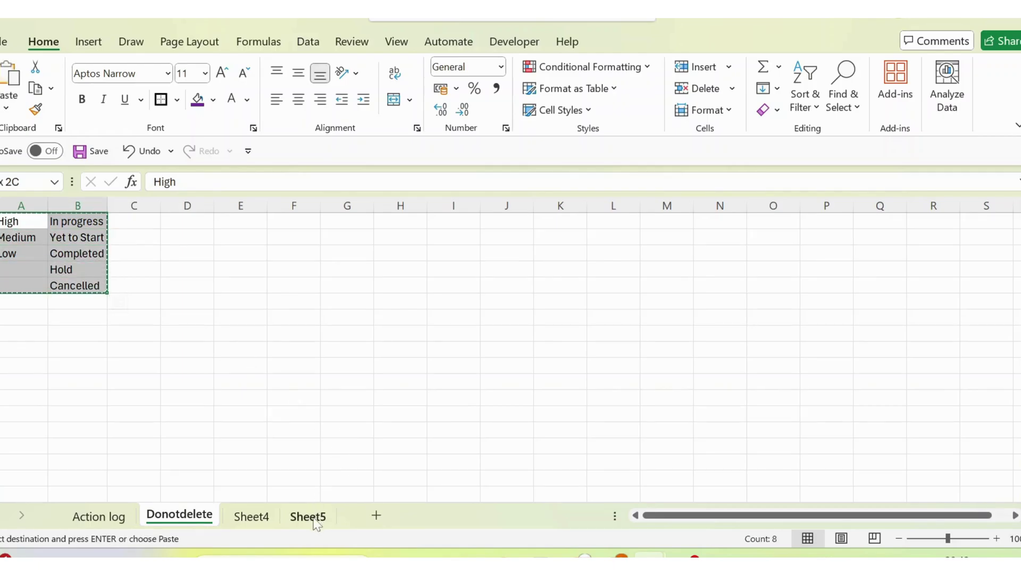
left_click(308, 516)
key("ctrl+v")
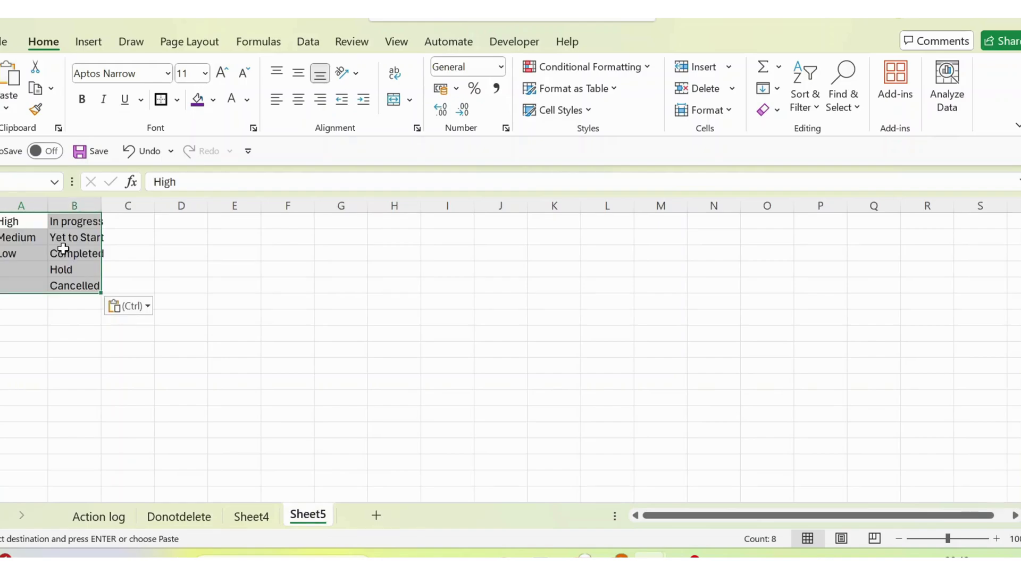
double_click(100, 207)
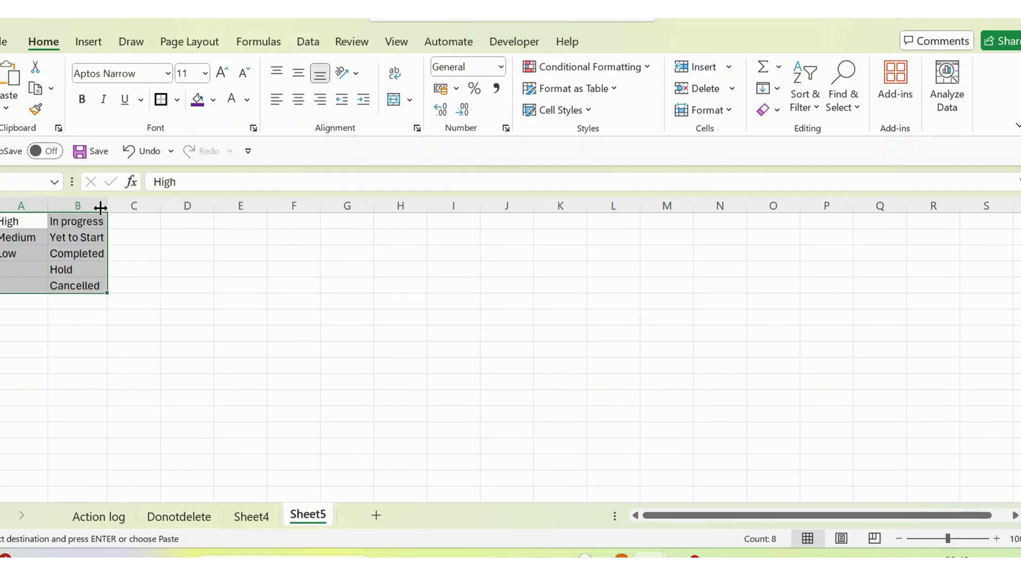
left_click(26, 223)
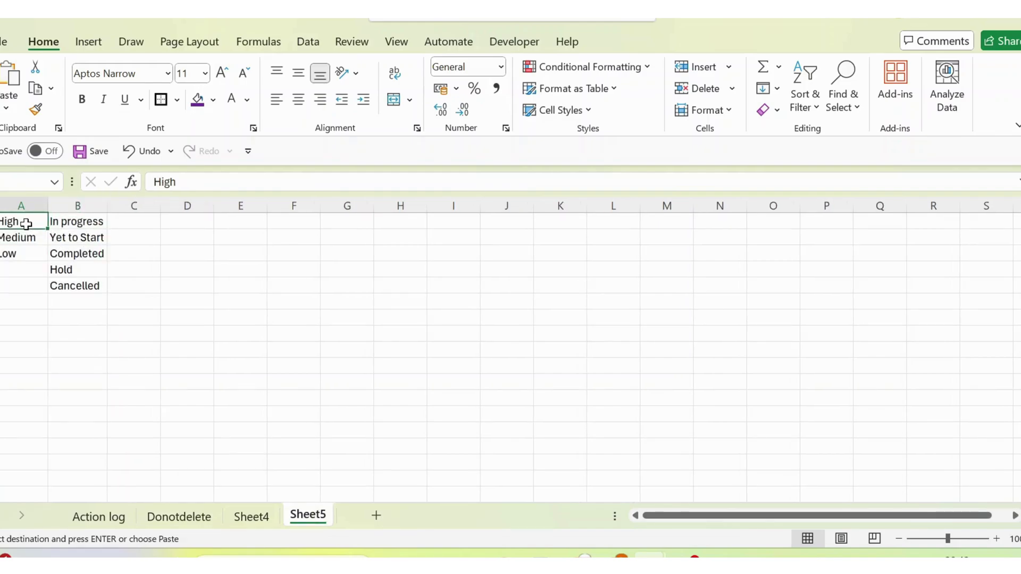
Start data validation for the first empty Priority cell on Sheet4 and allow only List entries
key("ctrl+Page_Up")
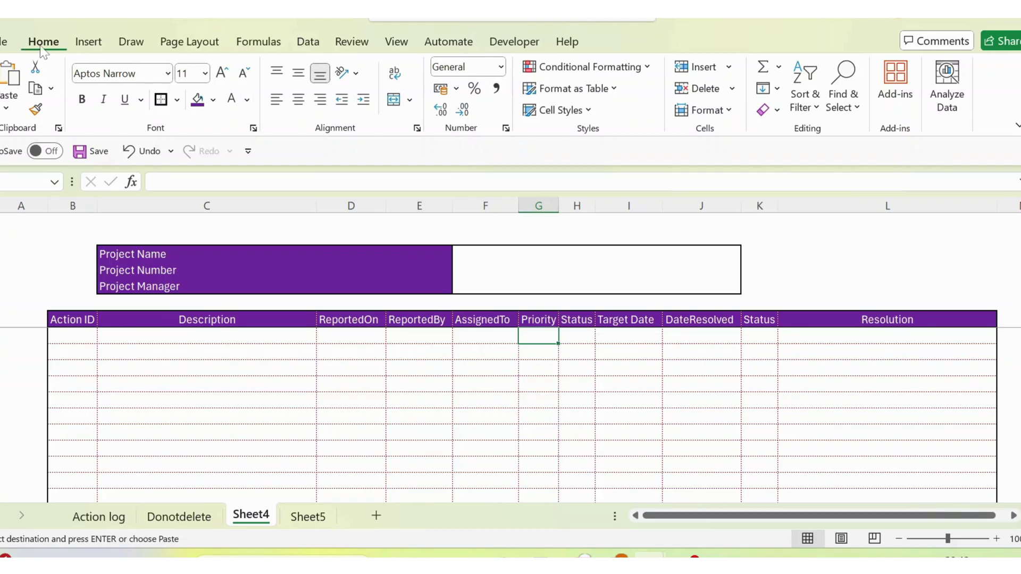
left_click(306, 43)
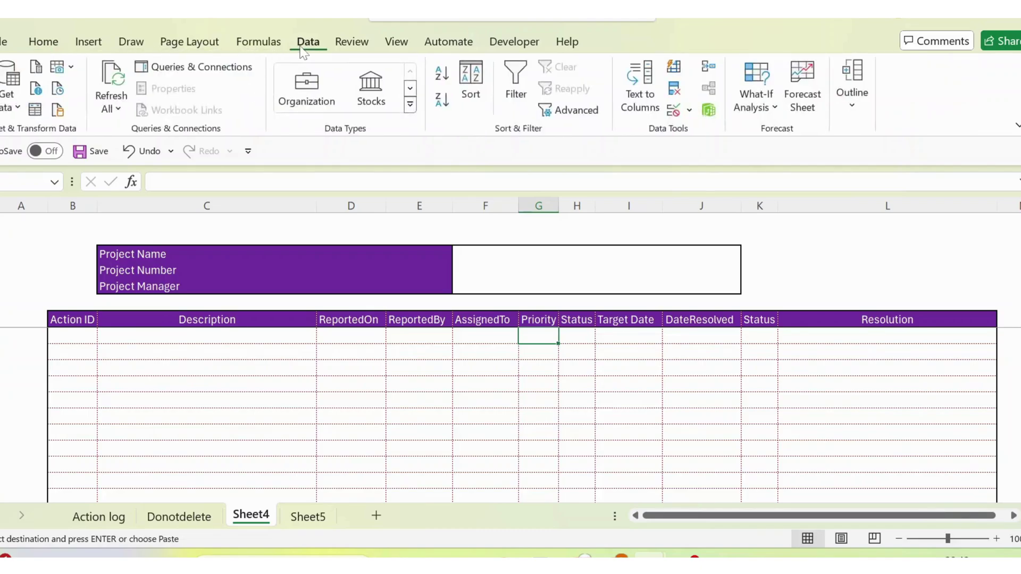
left_click(688, 110)
left_click(703, 136)
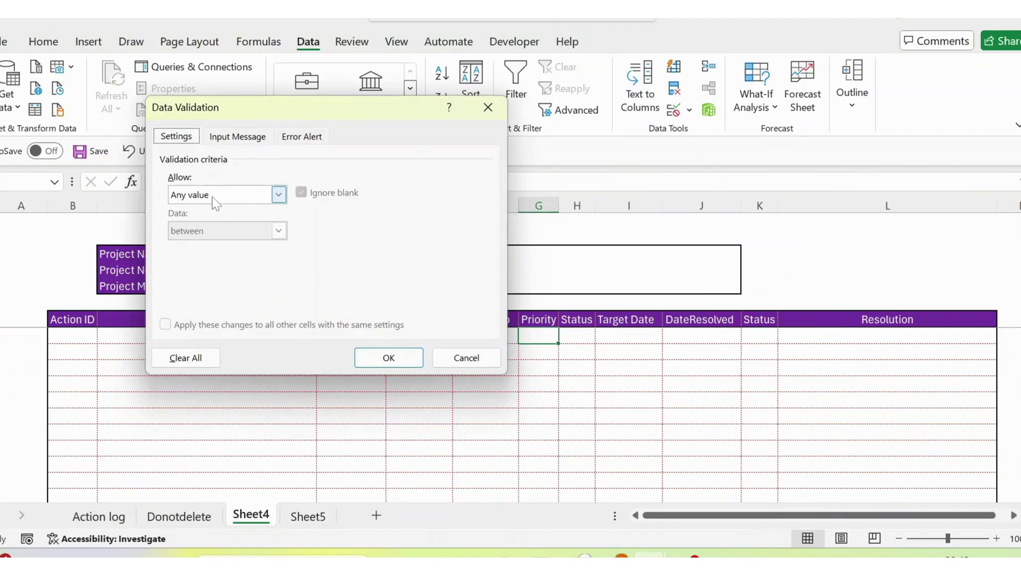
left_click(278, 195)
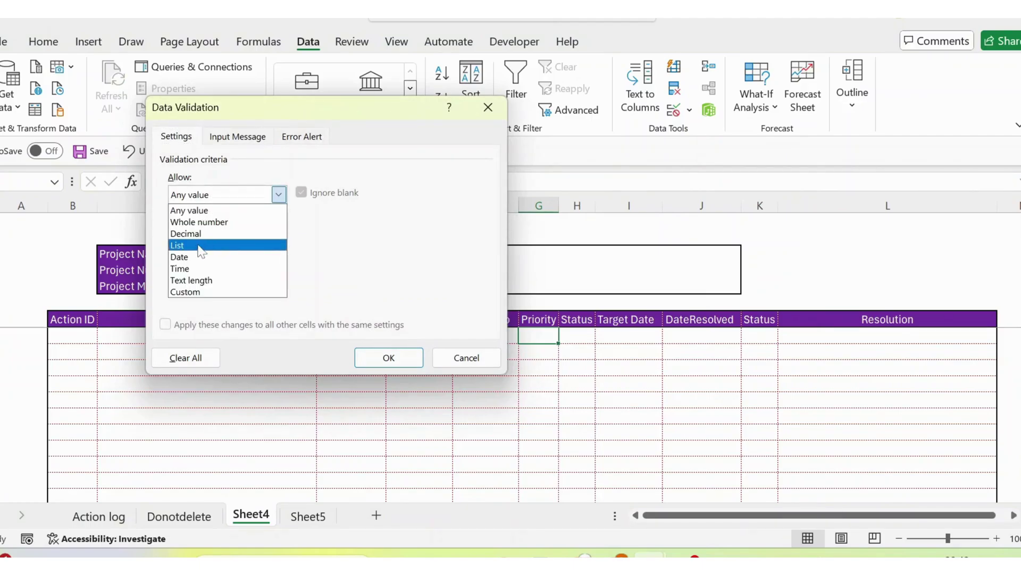
left_click(195, 242)
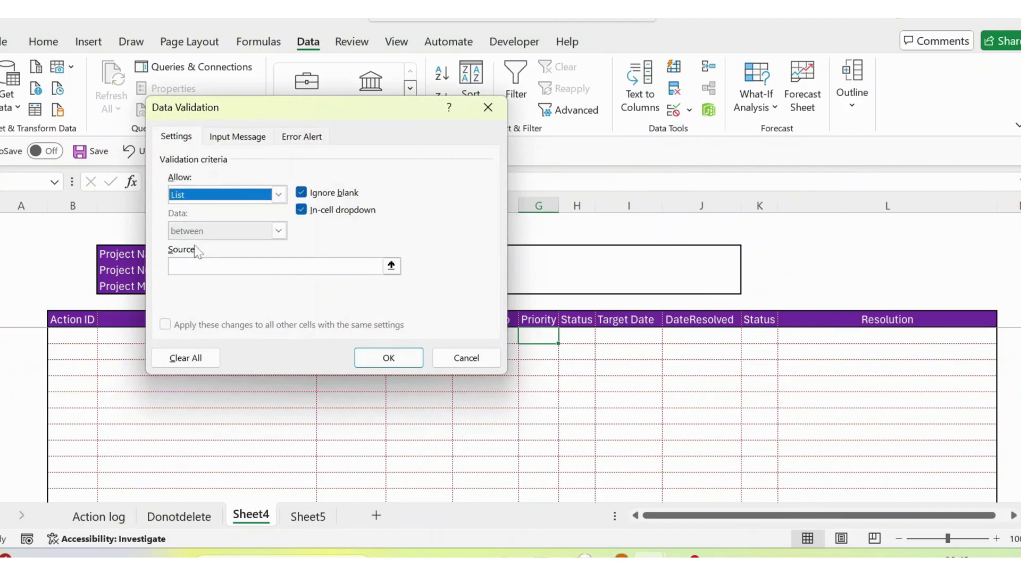
Set the Priority list source to =Sheet5!$A$1:$A$3, apply the validation and check the cell's drop-down
left_click(391, 266)
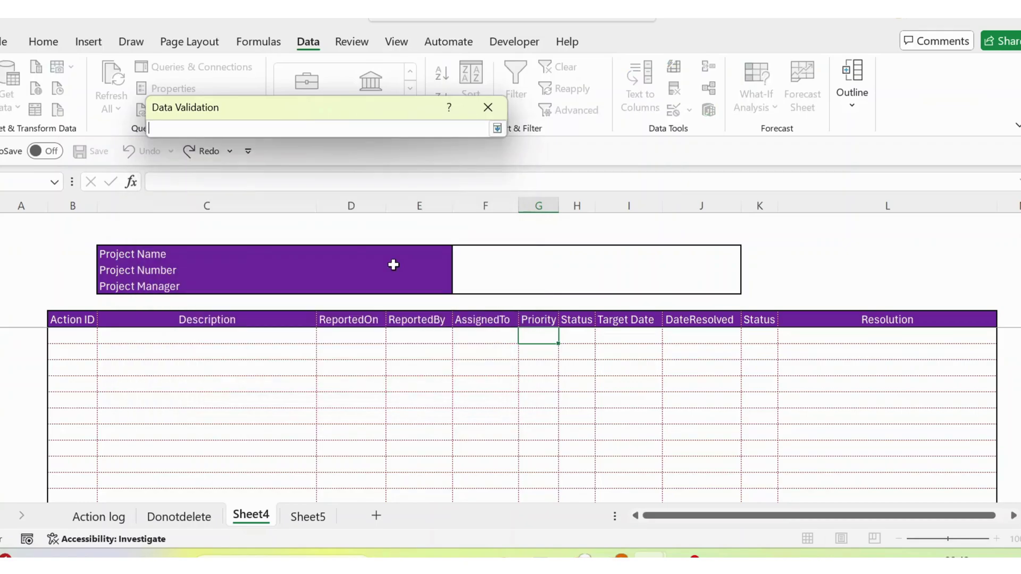
left_click(311, 518)
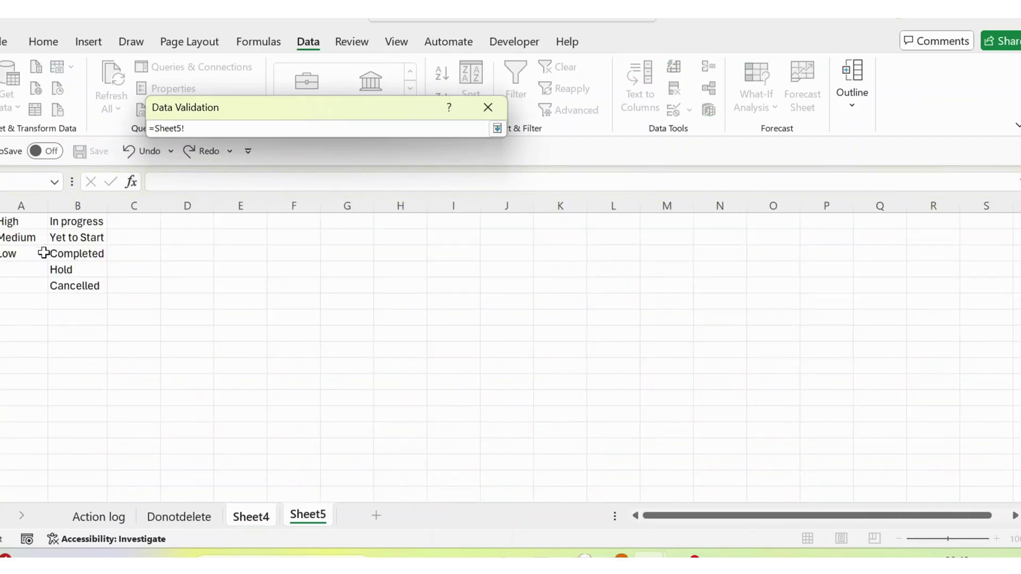
left_click_drag(21, 222, 22, 249)
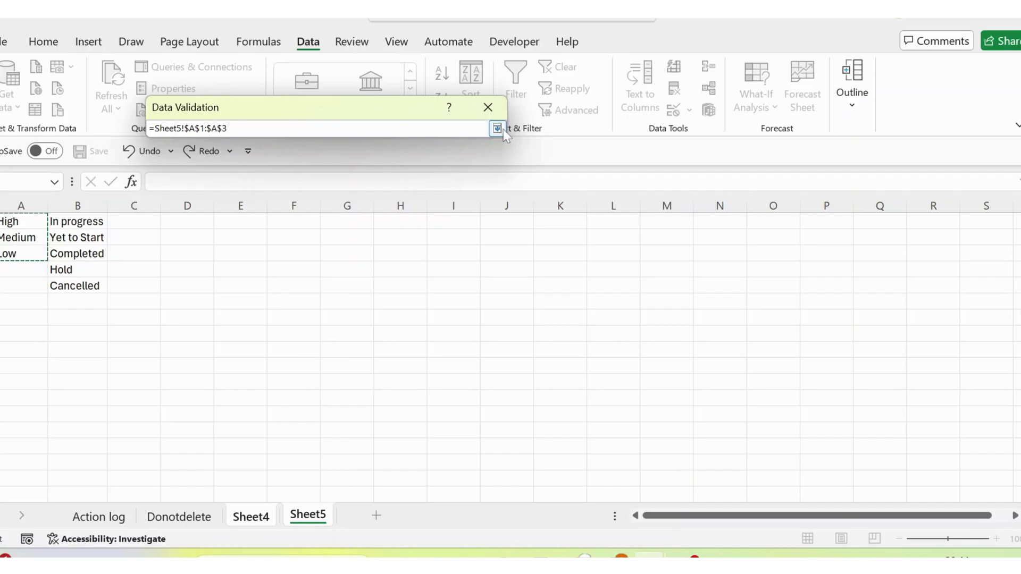
left_click(497, 128)
left_click(396, 353)
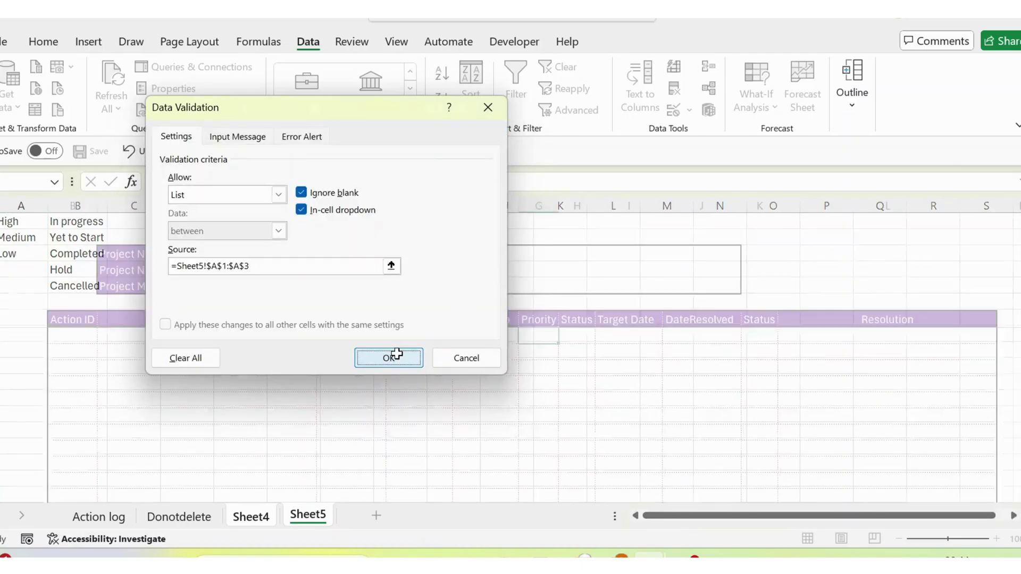
key("alt+Down")
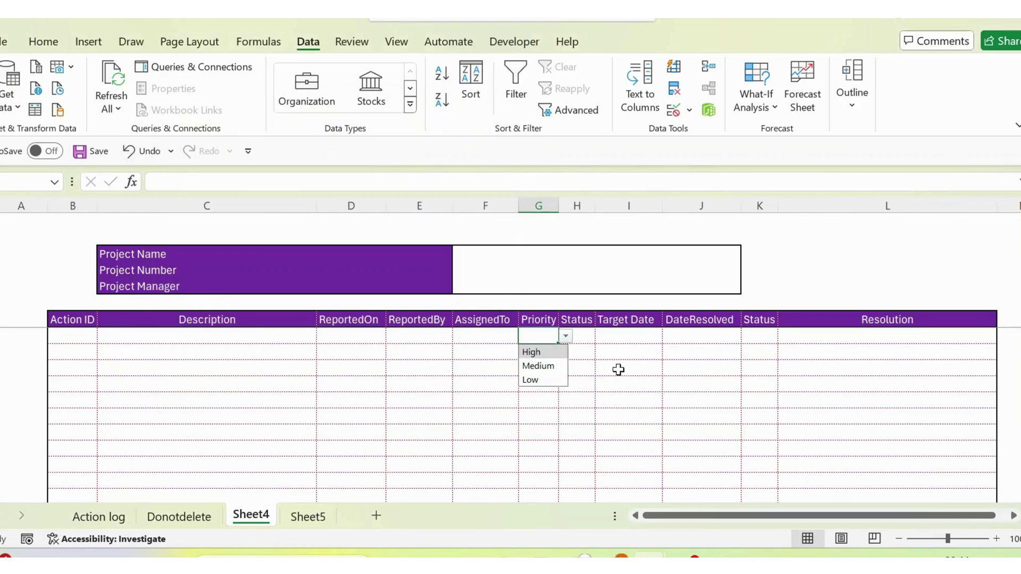
key("Escape")
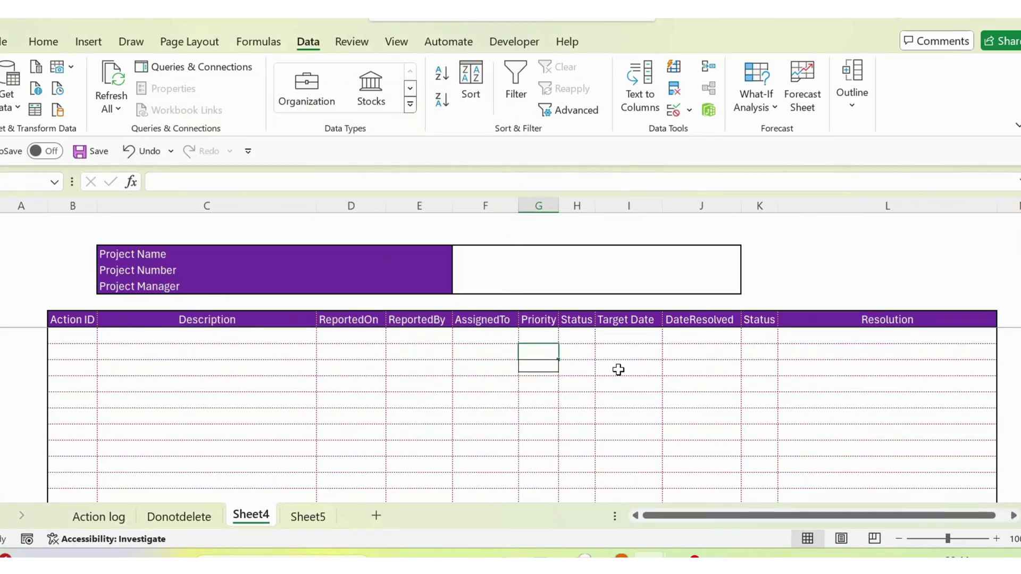
Copy the validated Priority cell down the column to the last row of the table
key("ctrl+c")
key("Down")
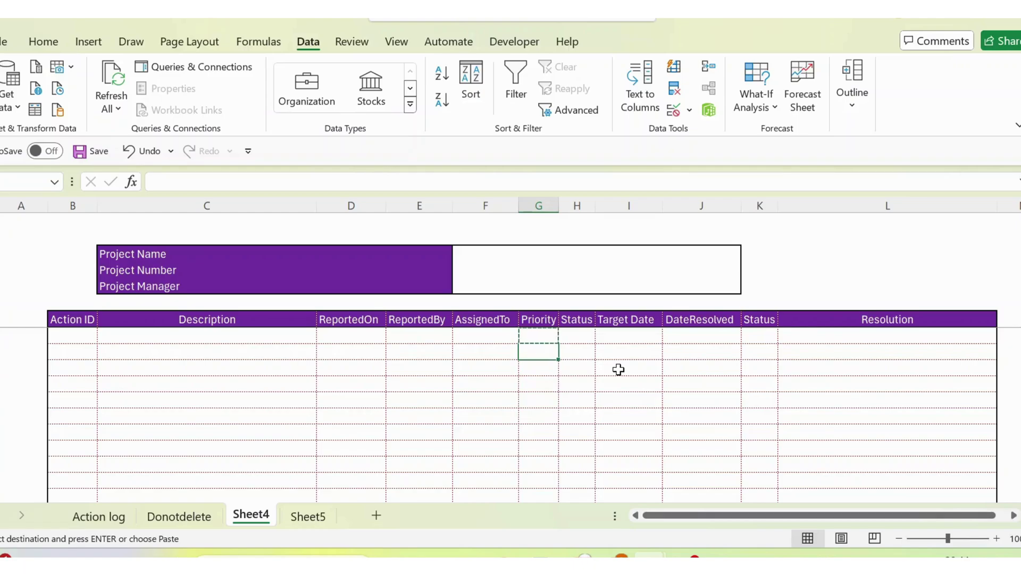
key("ctrl+shift+Down")
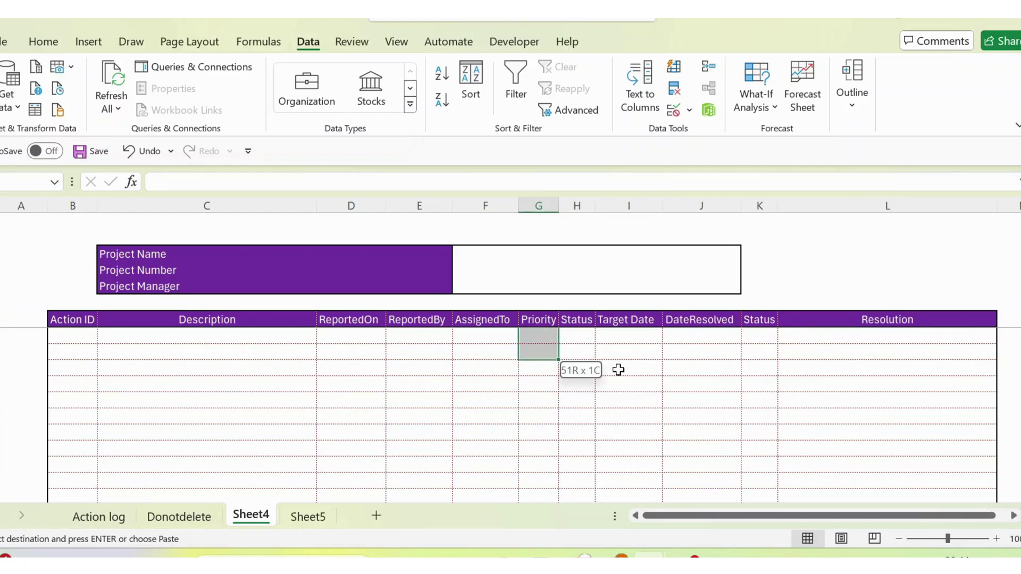
key("ctrl+shift+Down")
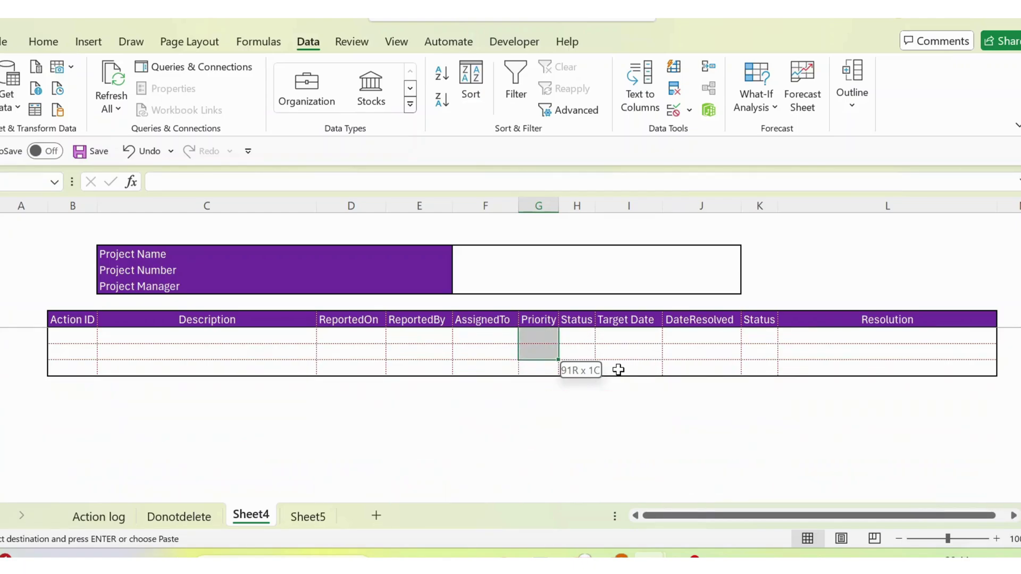
key("shift+Down")
key("Return")
Check the drop-down lists in several Priority cells further down the column
key("Down")
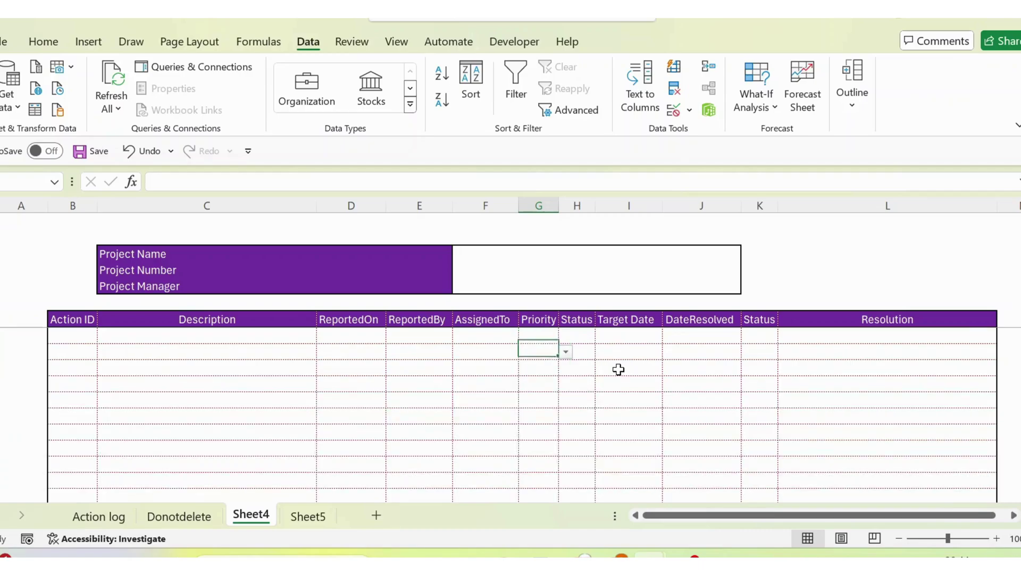
key("Down")
key("alt+Down")
key("Escape")
key("Down")
key("Down")
key("alt+Down")
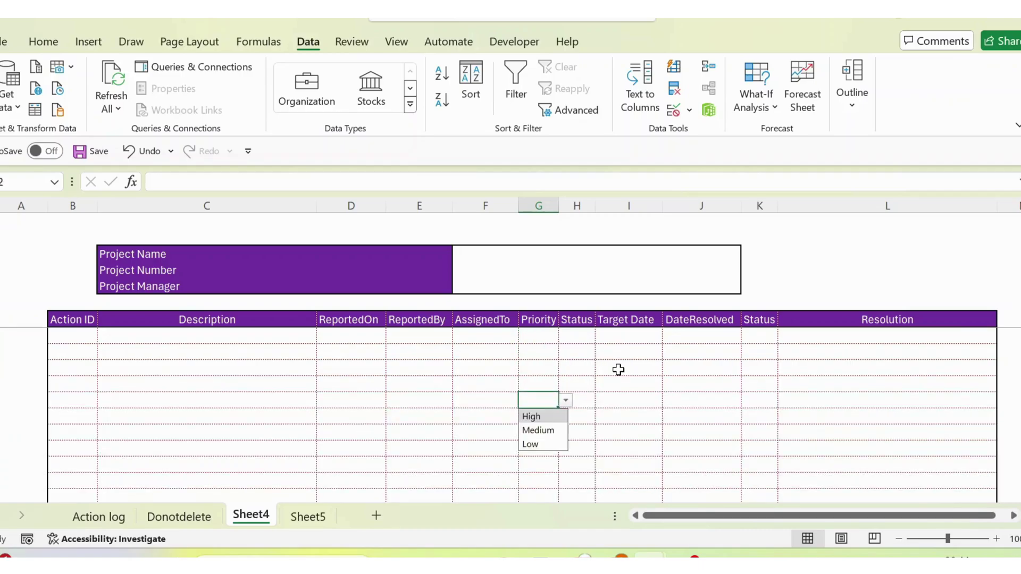
key("Escape")
key("Down")
key("alt+Down")
key("Escape")
key("Up")
key("Up")
key("Up")
key("Up")
key("Up")
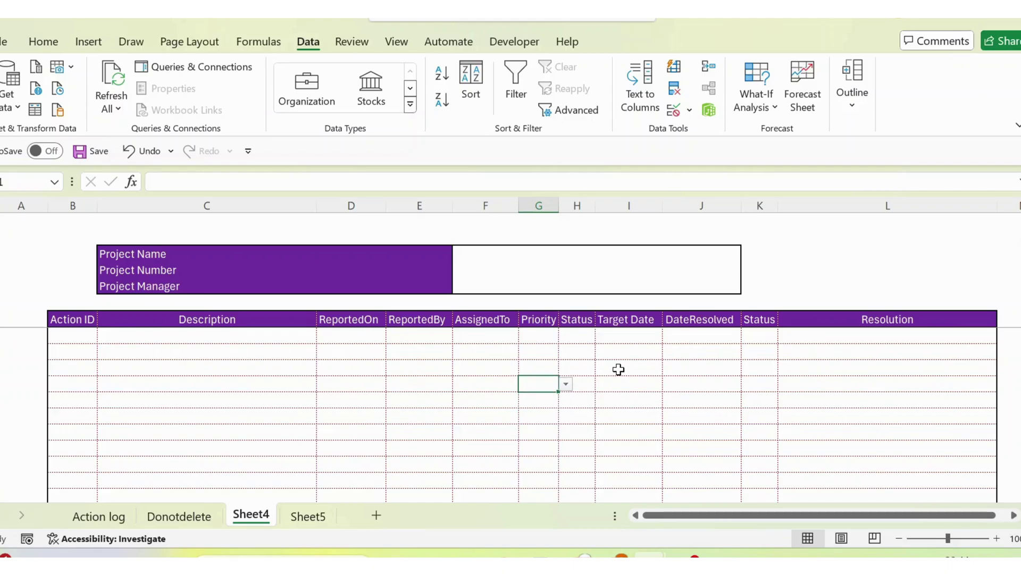
Start data validation for the first empty cell of the Status column beside Priority and allow only List entries
key("Right")
key("Up")
key("Down")
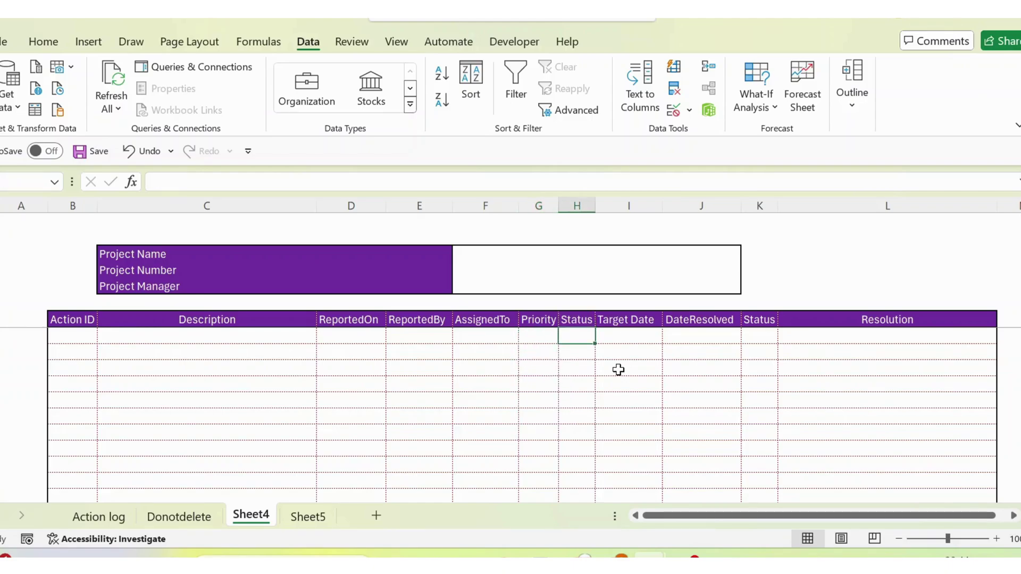
left_click(309, 515)
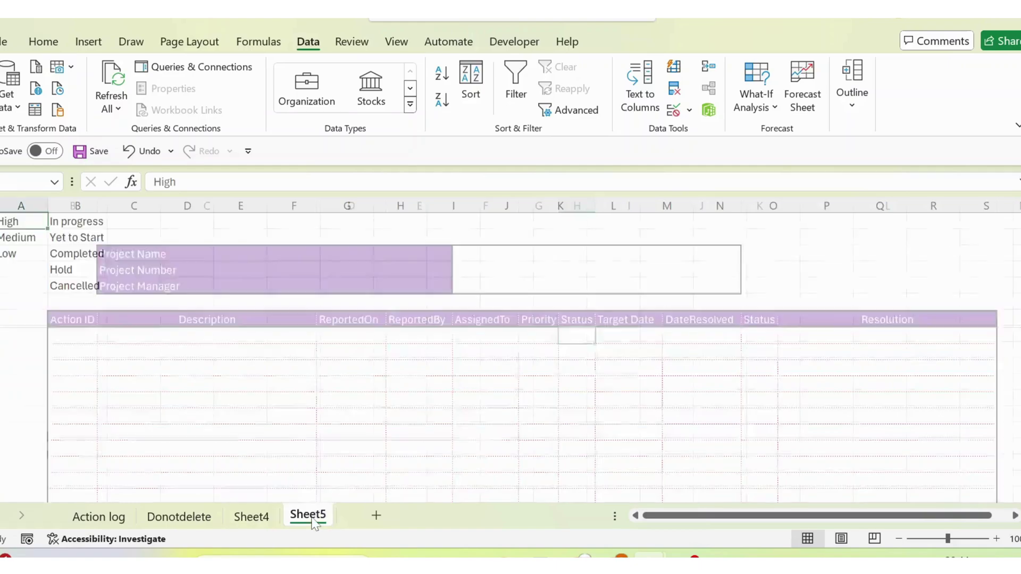
left_click(251, 515)
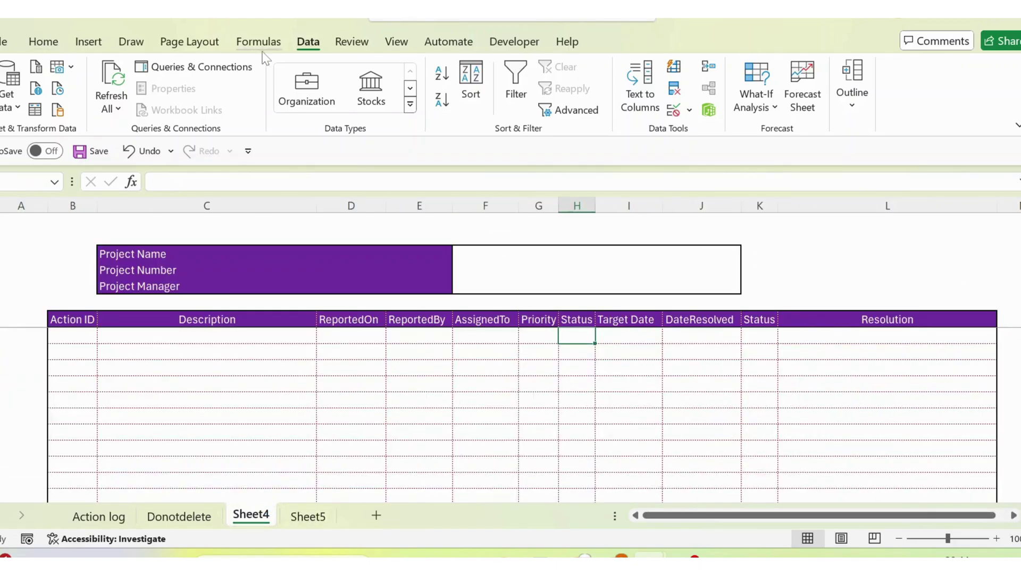
left_click(689, 110)
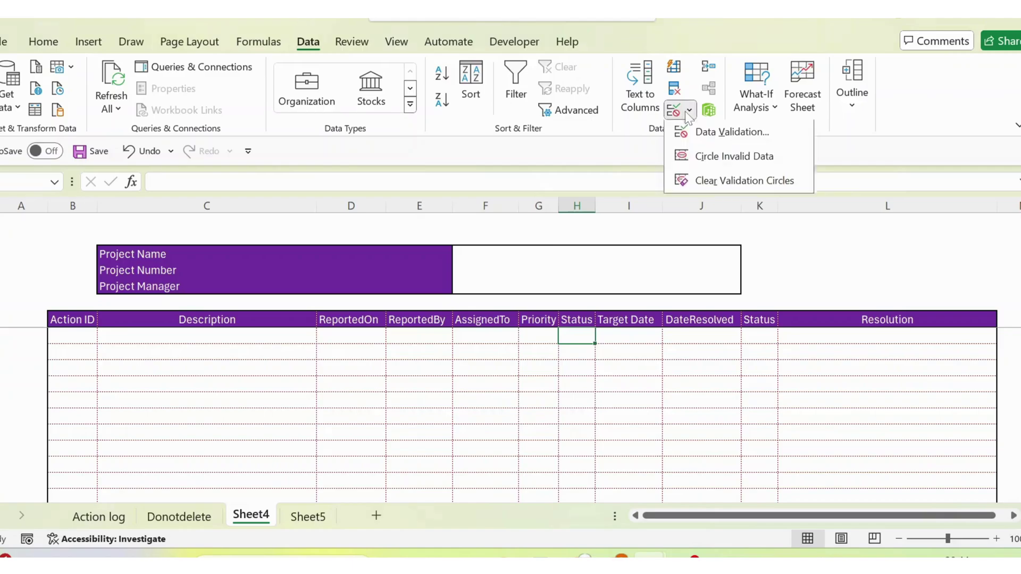
left_click(707, 132)
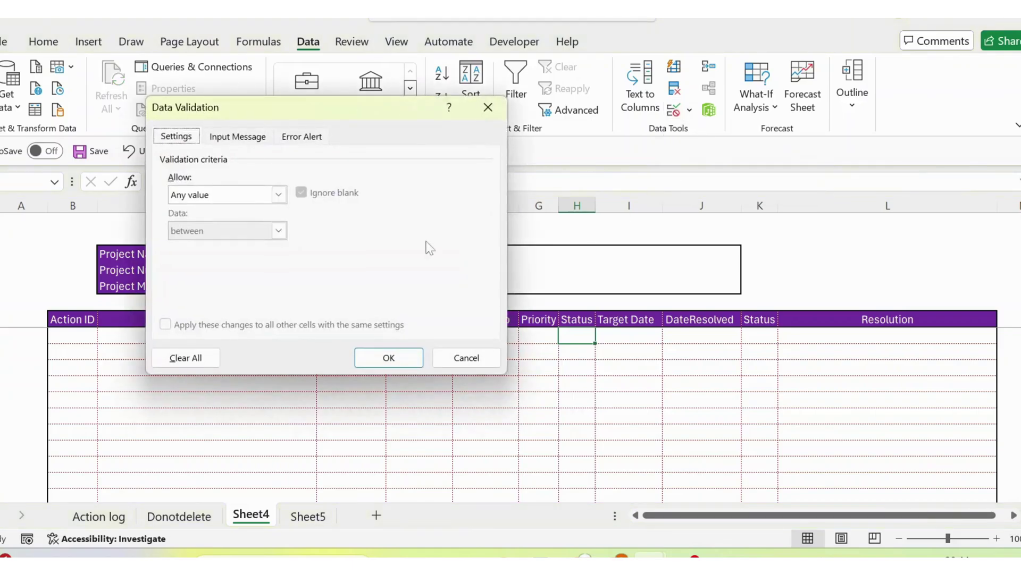
left_click(277, 195)
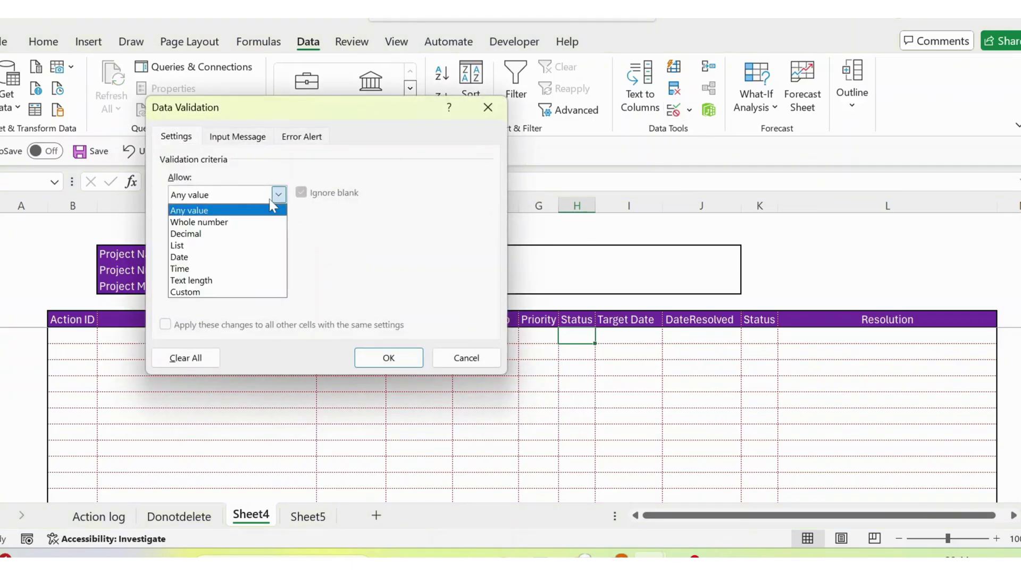
left_click(180, 245)
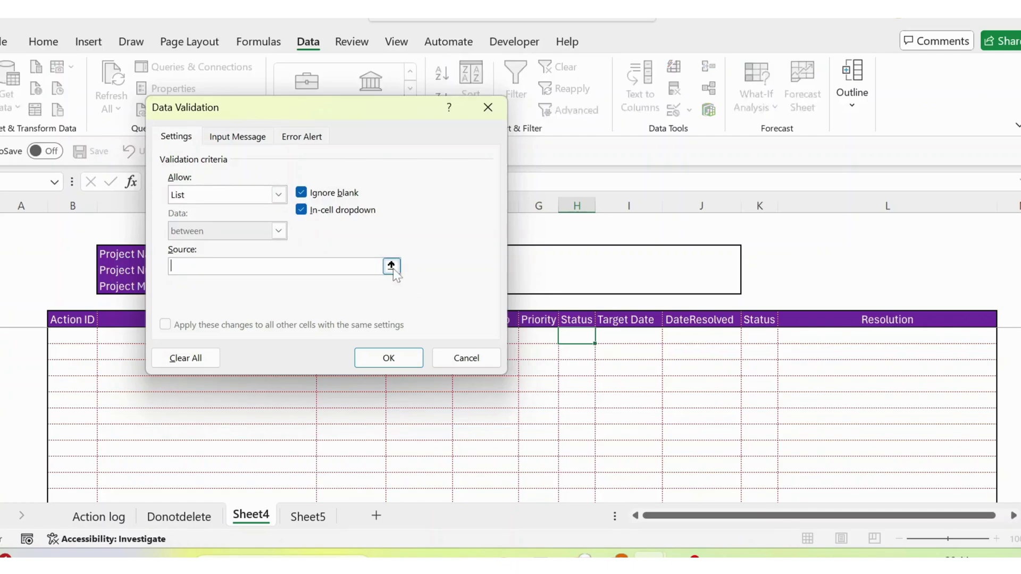
Set the Status list source to =Sheet5!$B$1:$B$6 and apply the validation
left_click(392, 266)
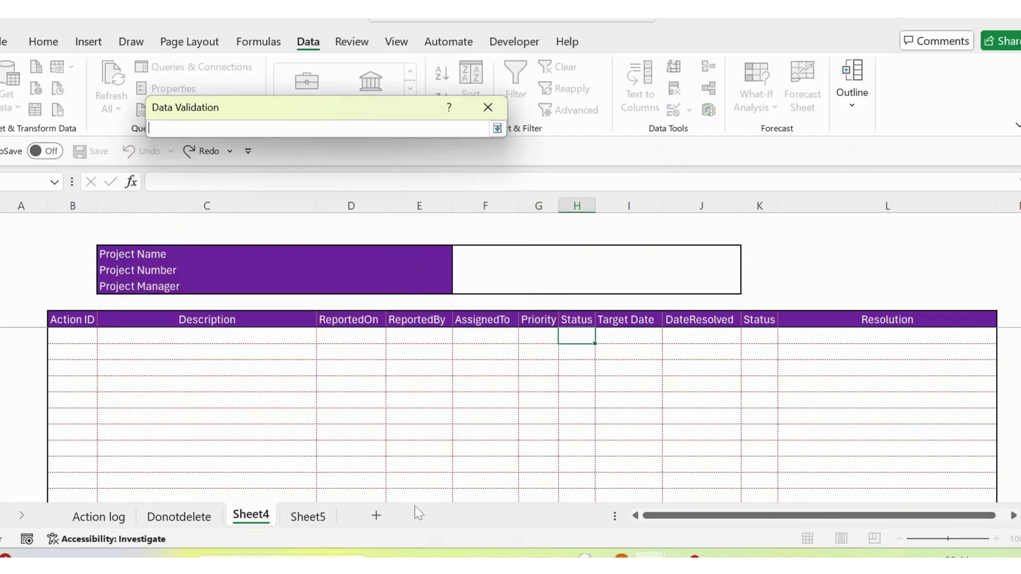
left_click(307, 517)
left_click(75, 224)
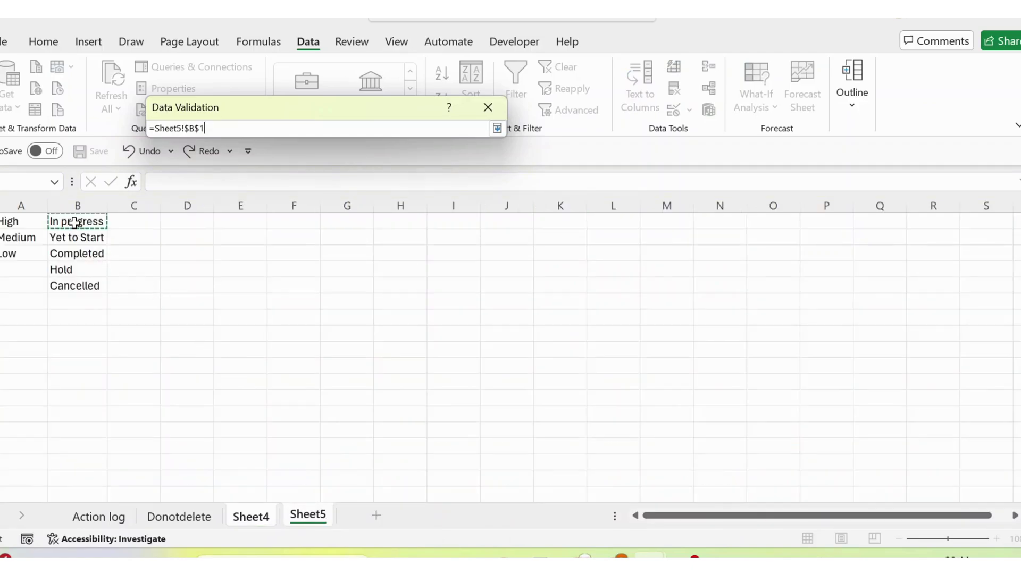
key("shift+Down")
key("shift+Down")
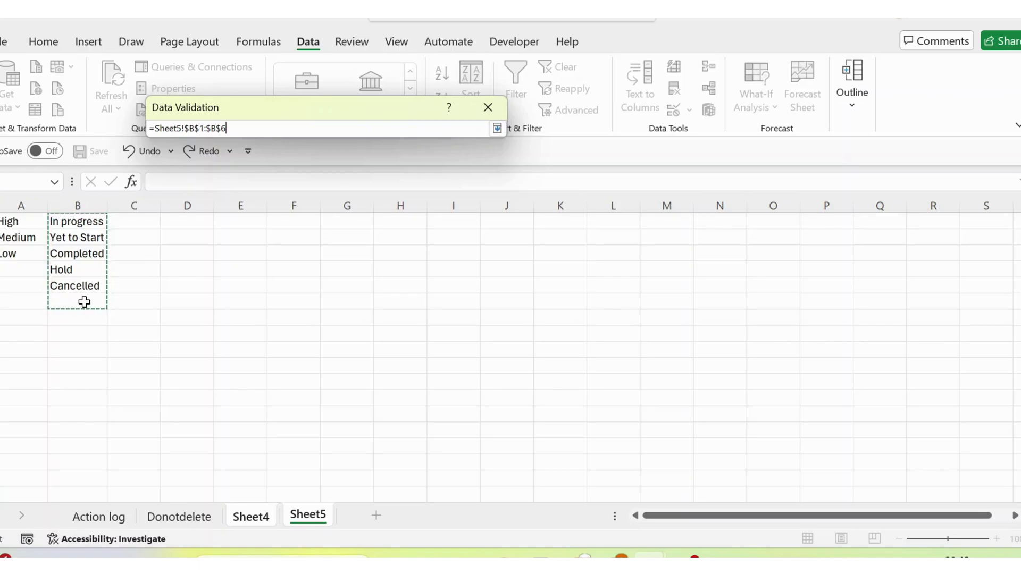
left_click(496, 129)
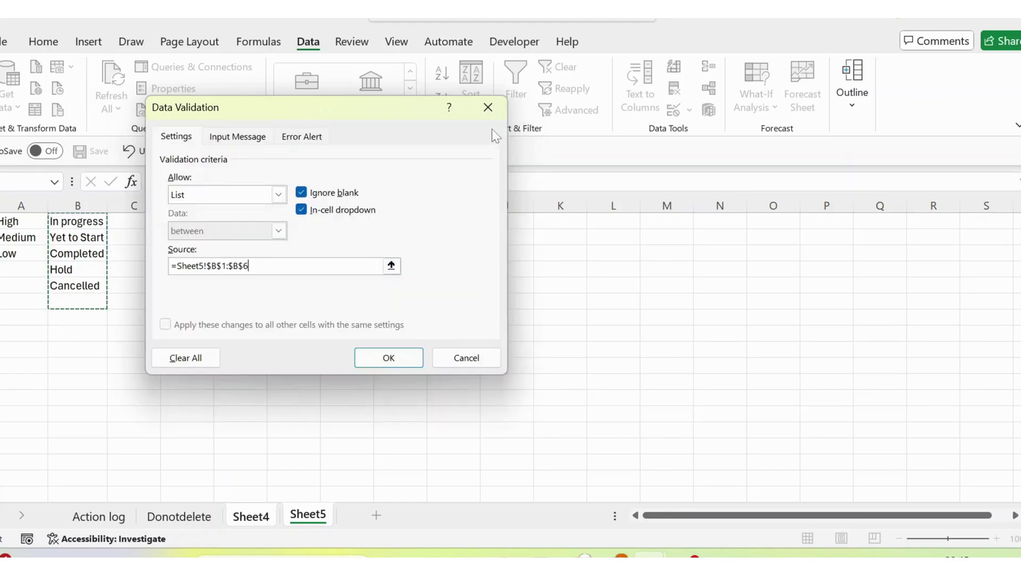
left_click(384, 355)
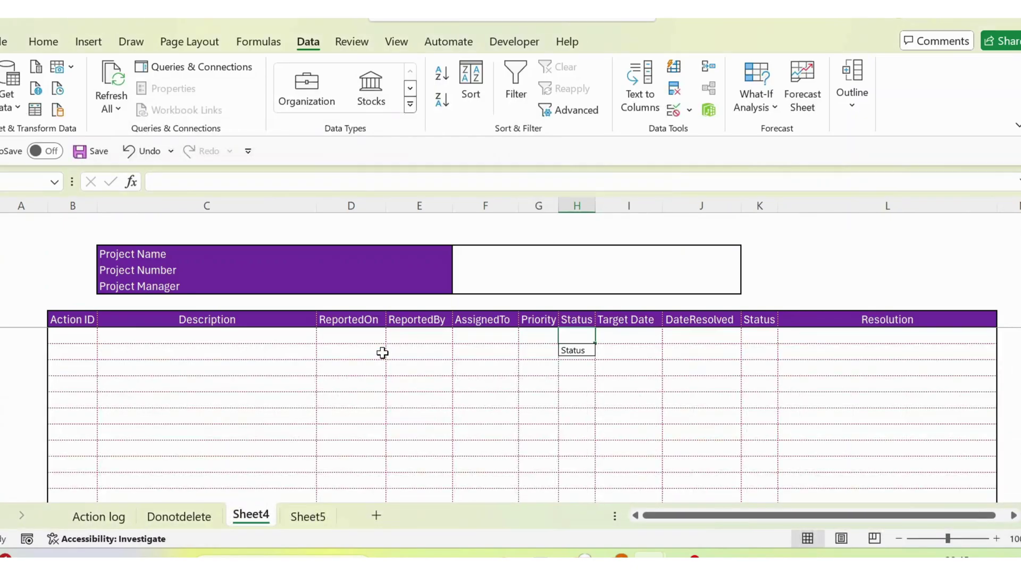
Examine the options in the first Status cell's drop-down without choosing one
key("Right")
key("Left")
key("alt+Down")
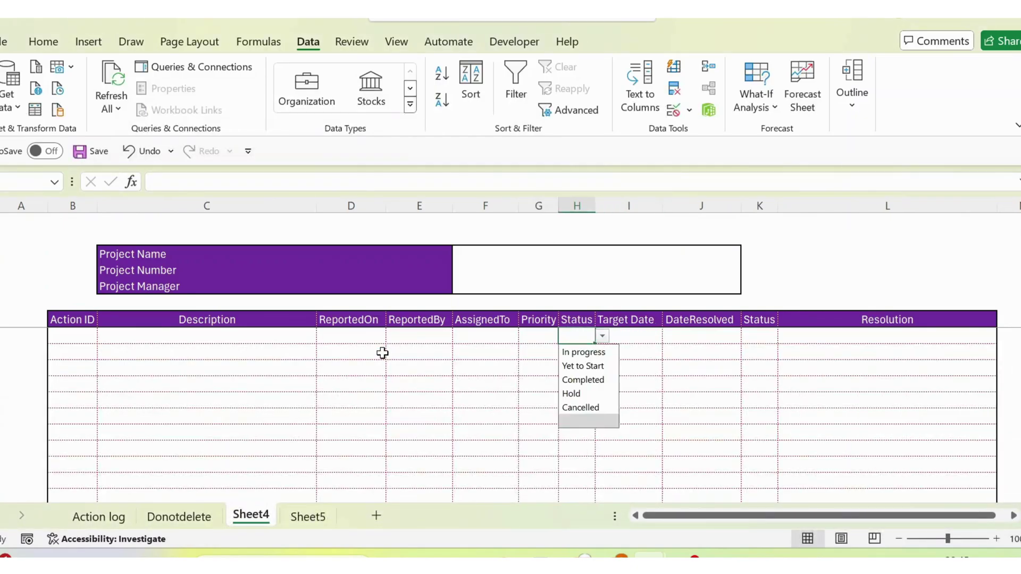
key("Up")
key("Up")
key("Up")
key("Up")
key("Up")
key("Escape")
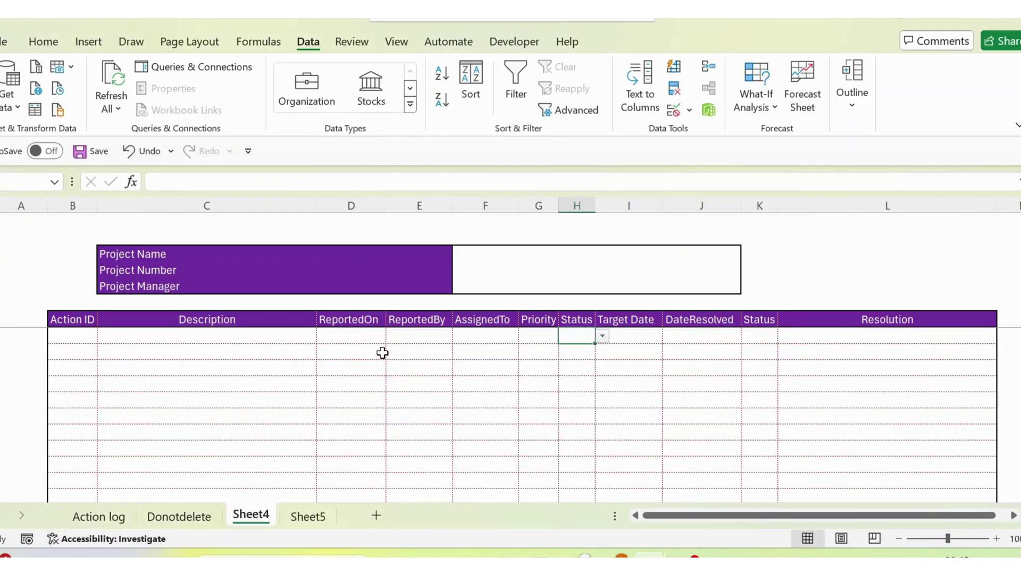
Copy the validated Status cell down column H to the table's last row and check the drop-down
key("ctrl+c")
key("Down")
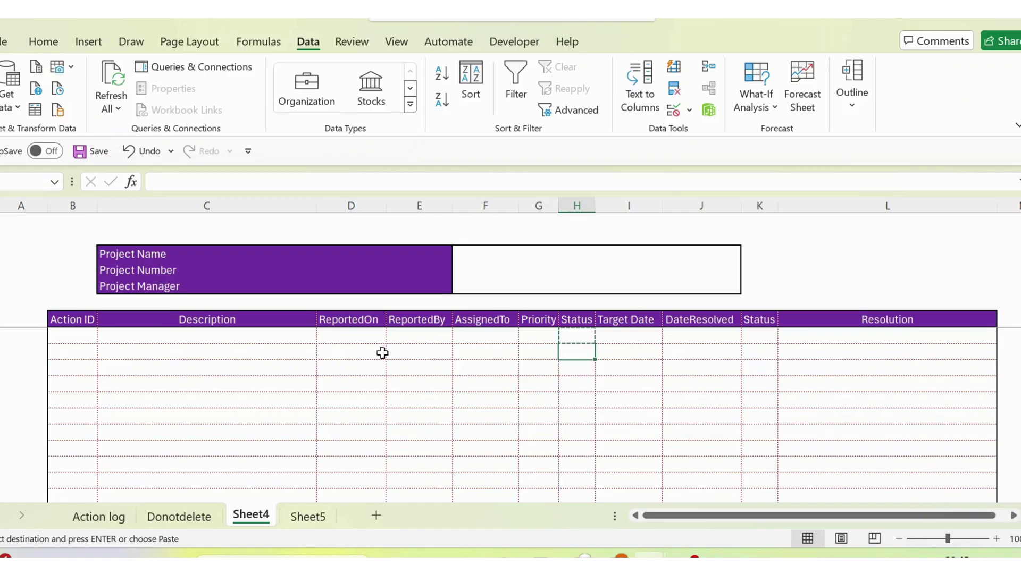
key("ctrl+shift+Down")
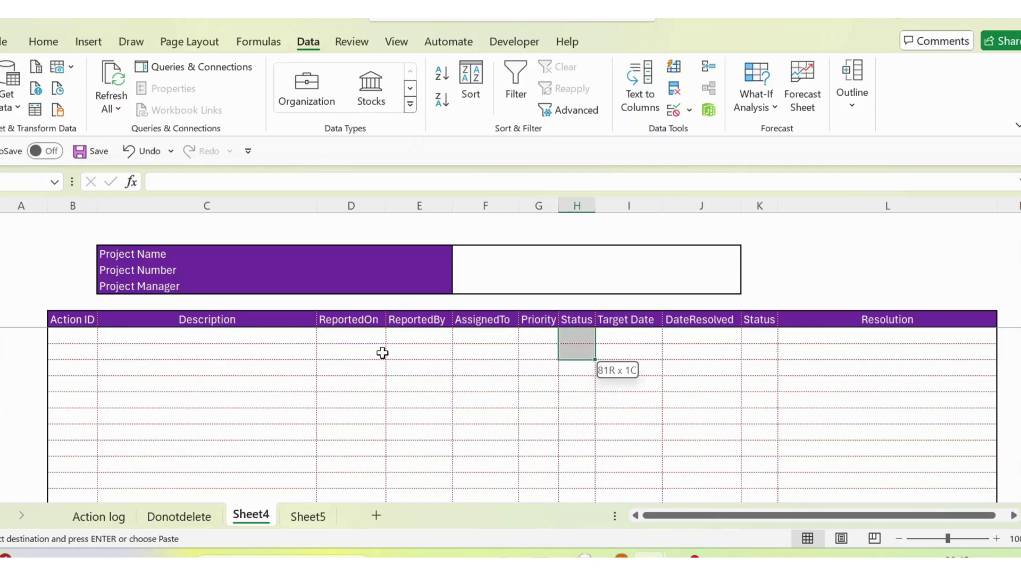
key("ctrl+shift+Down")
key("Return")
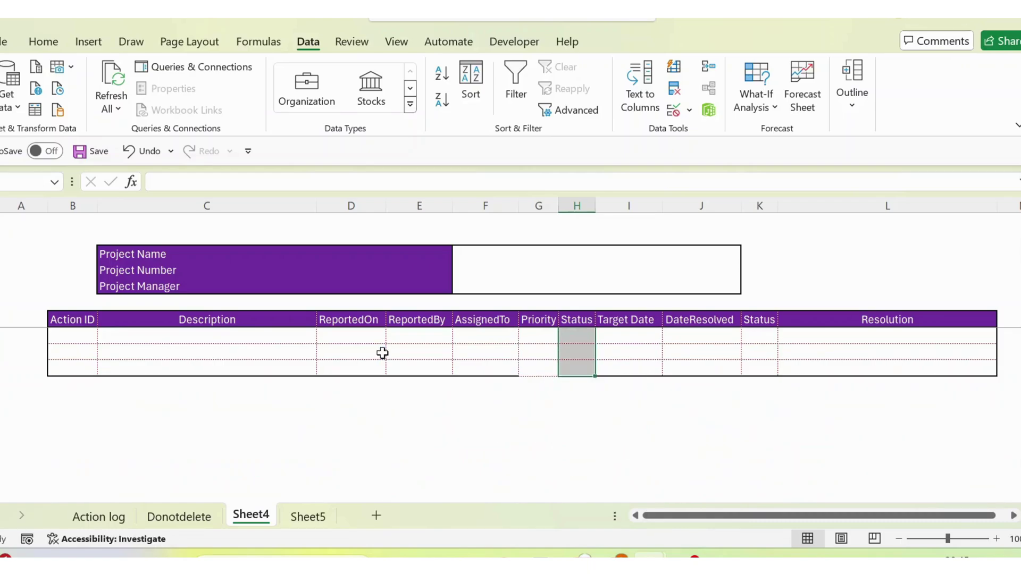
key("alt+Down")
key("Escape")
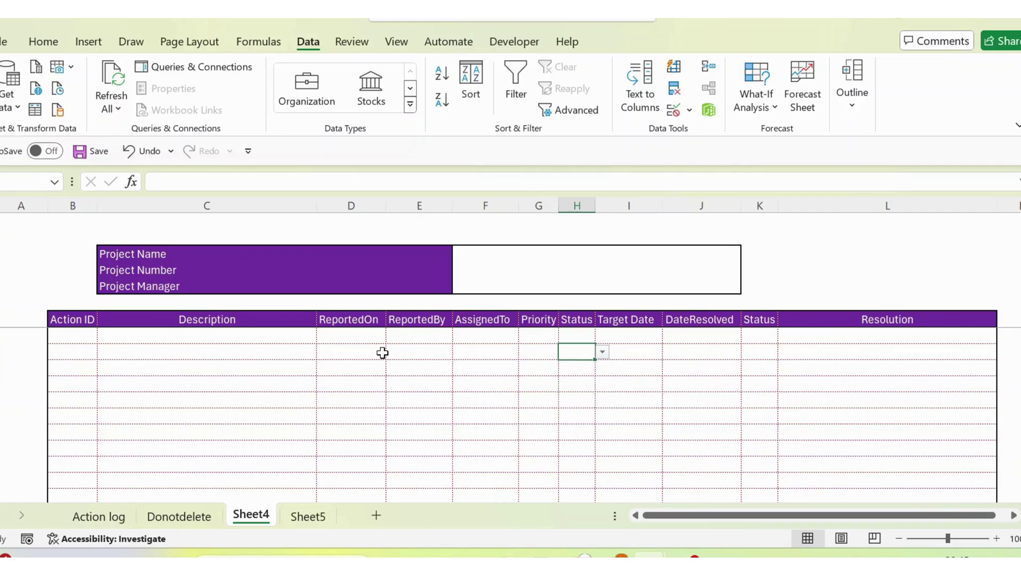
Copy the four sample entries from the Action log sheet, spanning the Action ID through Date Resolved columns
key("Down")
key("Right")
key("Up")
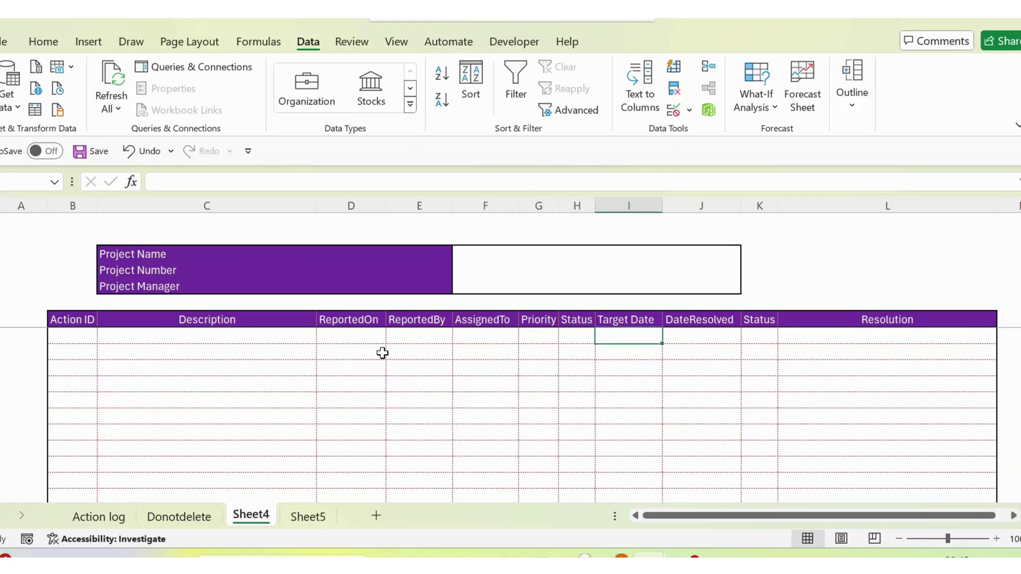
key("ctrl+Page_Up")
key("ctrl+Page_Up")
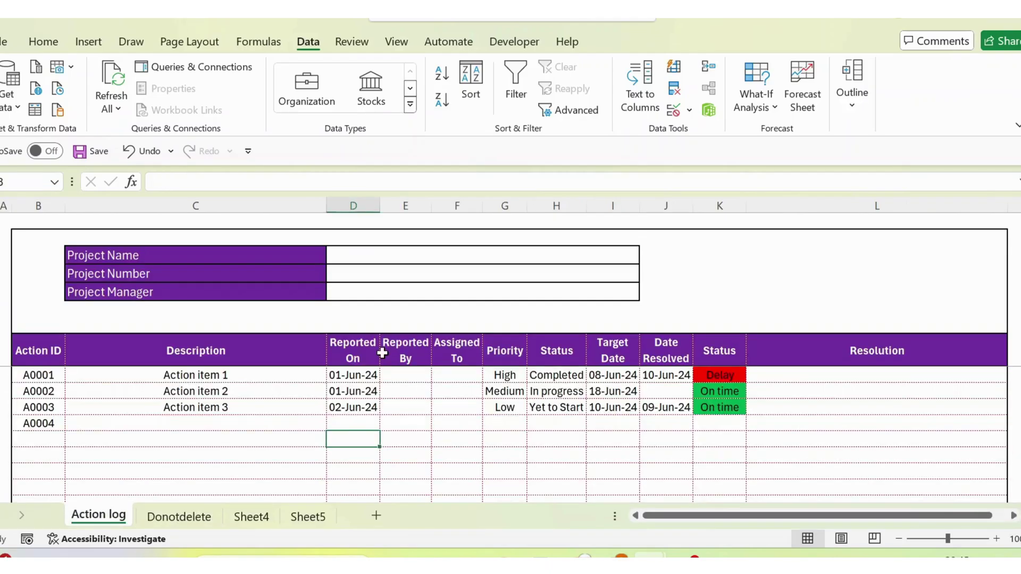
left_click(55, 372)
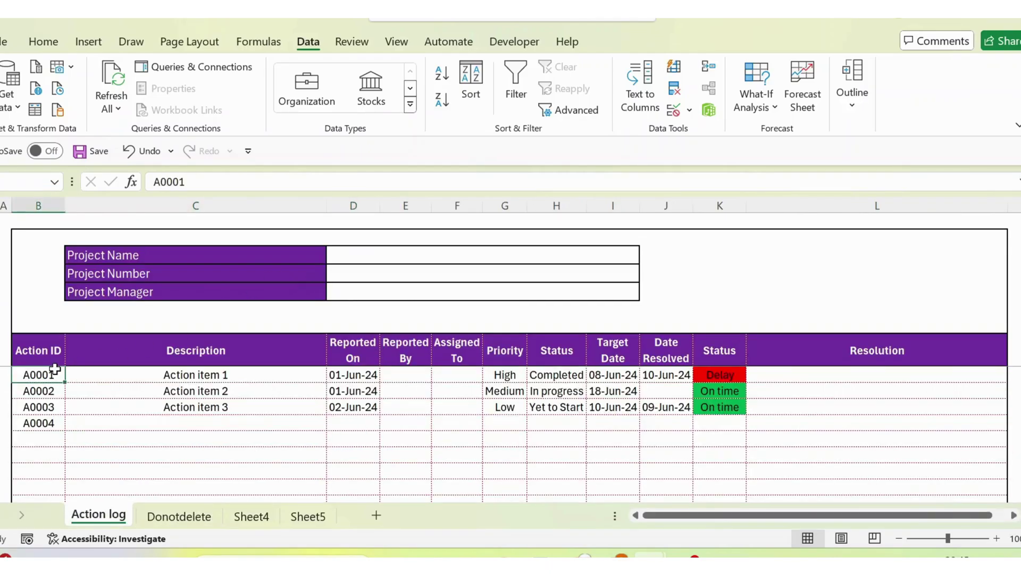
key("shift+Down")
key("shift+Down")
key("shift+Down")
key("shift+Right")
key("shift+Right")
key("shift+Right")
key("shift+Right")
key("shift+Right")
key("shift+Right")
key("shift+Right")
key("shift+Right")
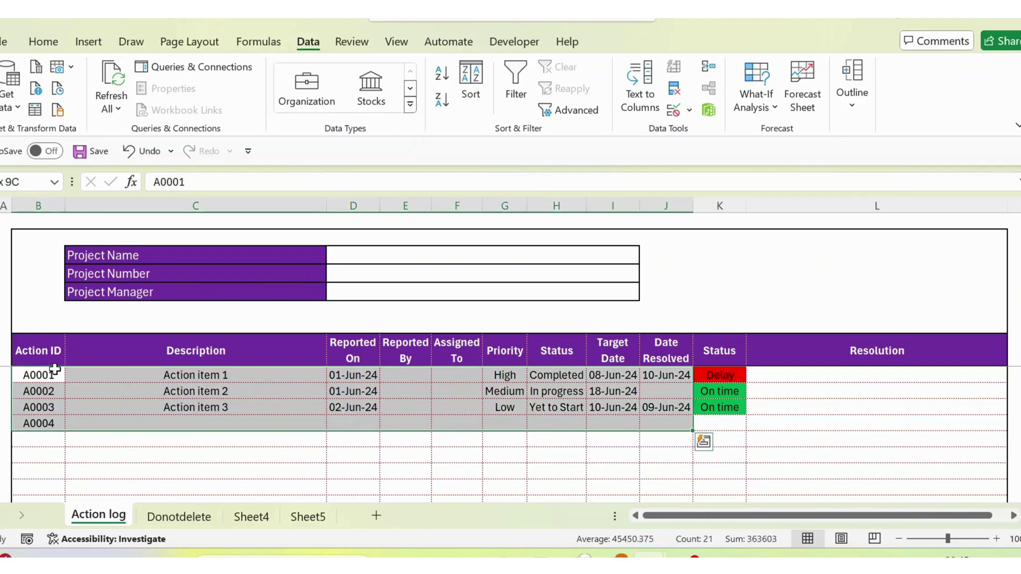
key("ctrl+c")
Paste the copied entries into Sheet4, starting at the first cell below the Action ID header
key("ctrl+Page_Down")
key("ctrl+Page_Down")
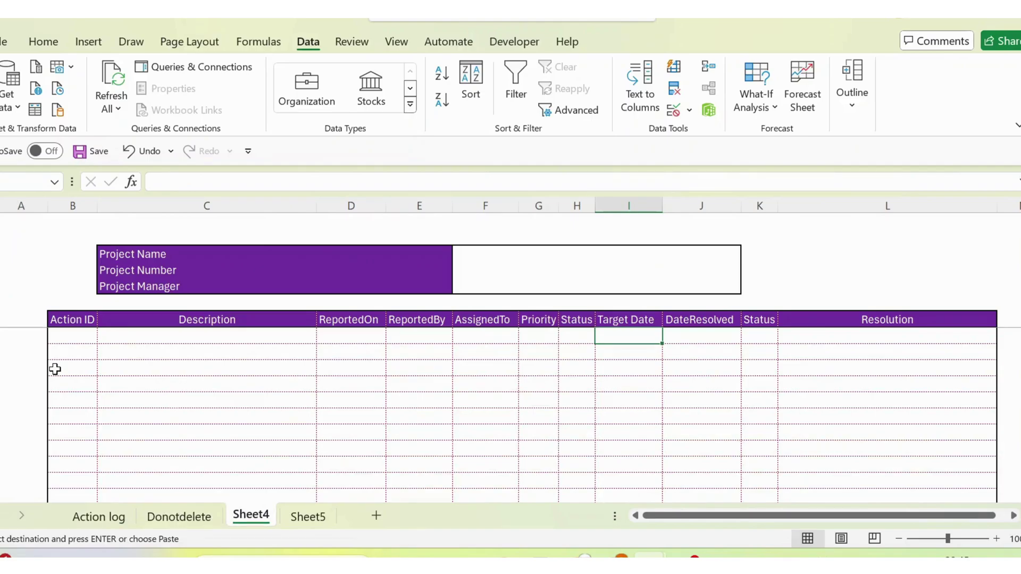
key("Left")
key("Left")
key("Left")
key("Left")
key("Left")
key("Left")
key("Left")
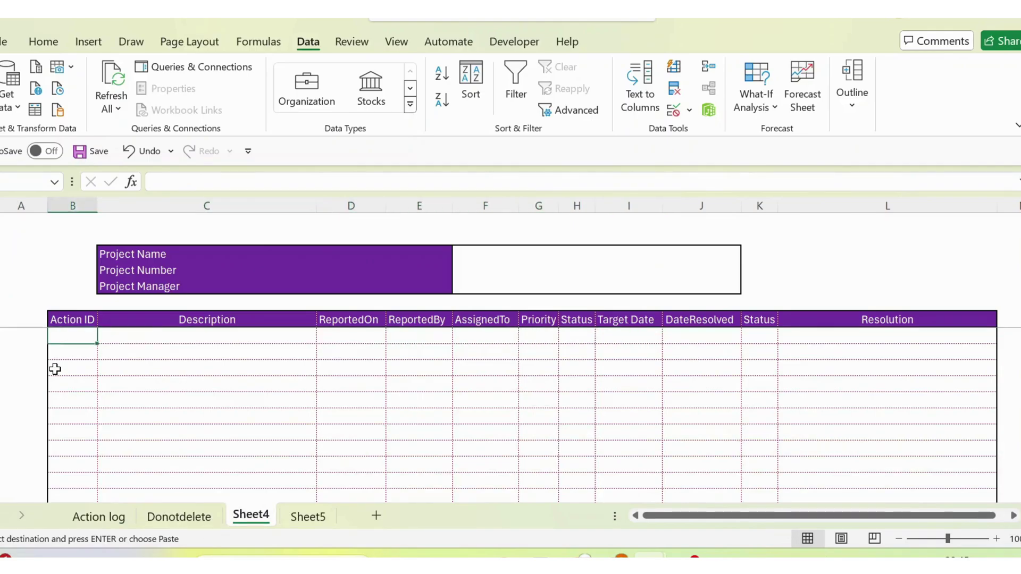
key("ctrl+v")
Begin an IF formula in the first Status cell beside DateResolved with the test J8>I8
key("Right")
key("Right")
key("Right")
key("Right")
key("Right")
key("Right")
key("Right")
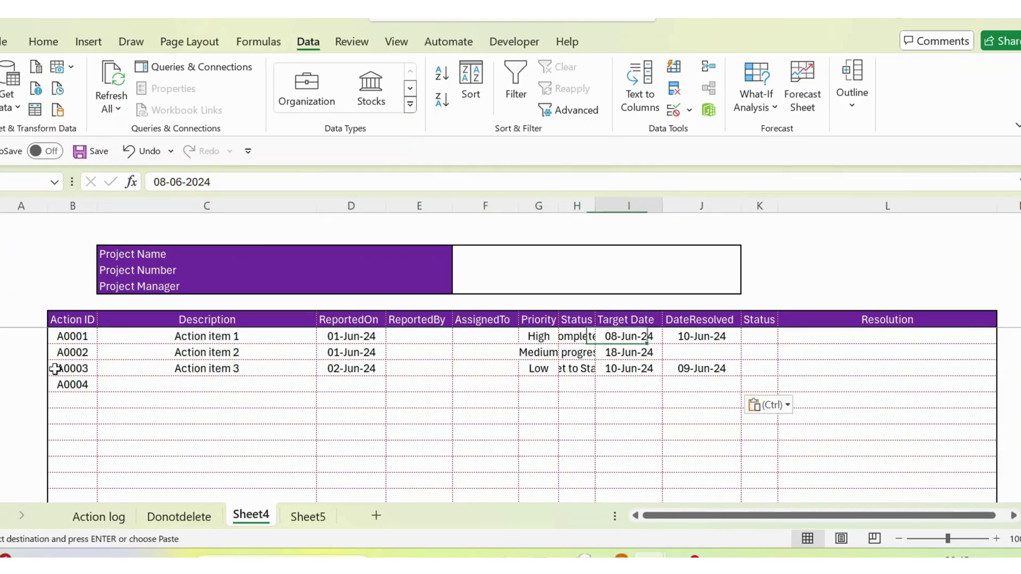
key("Right")
key("Left")
key("Right")
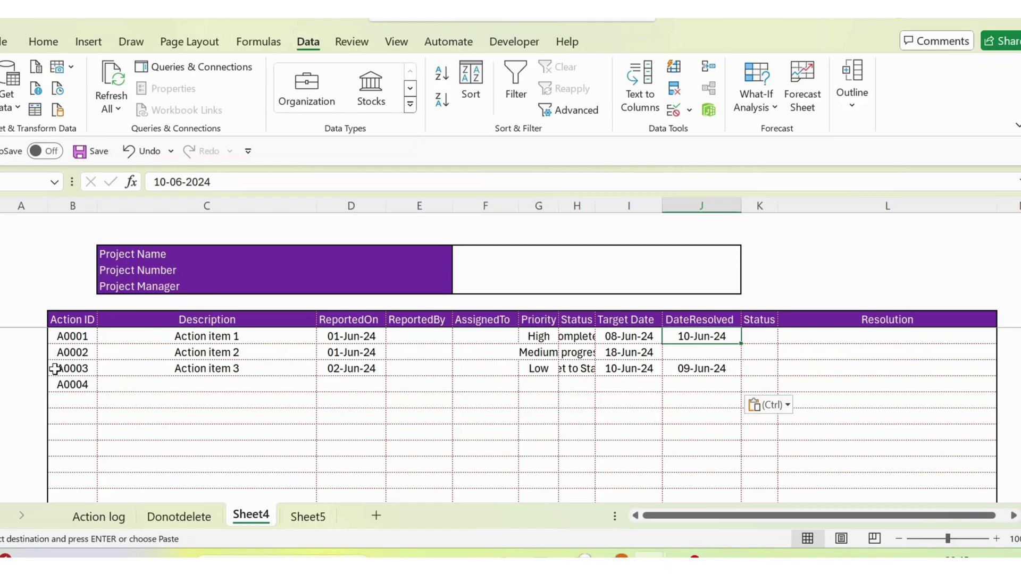
key("Right")
key("Escape")
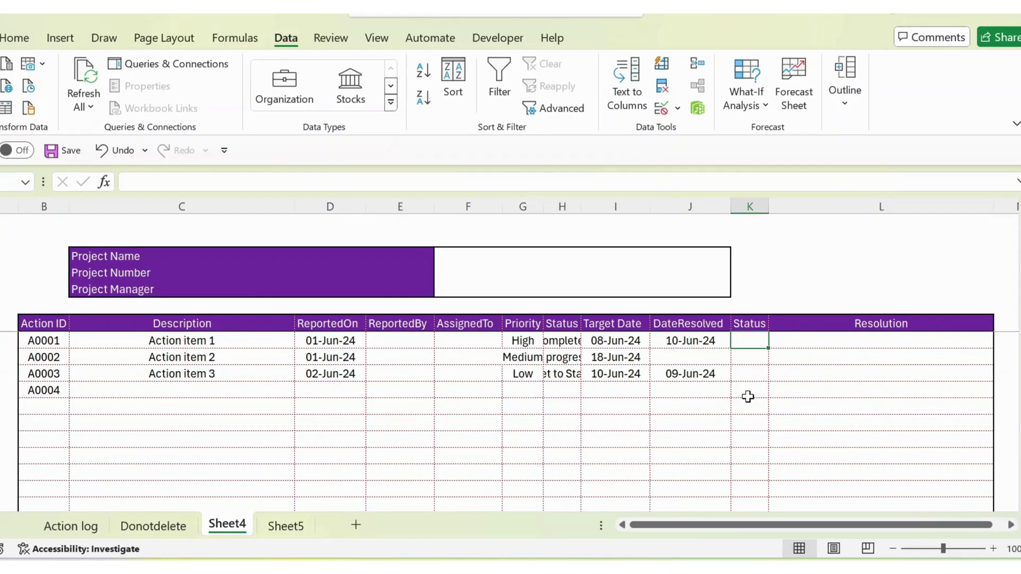
type("=if")
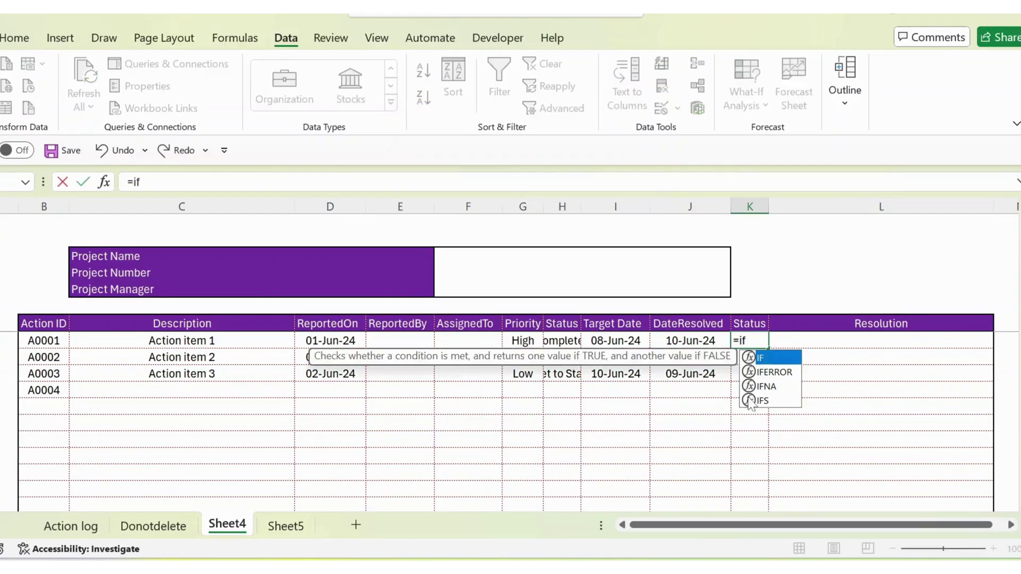
key("Tab")
key("Left")
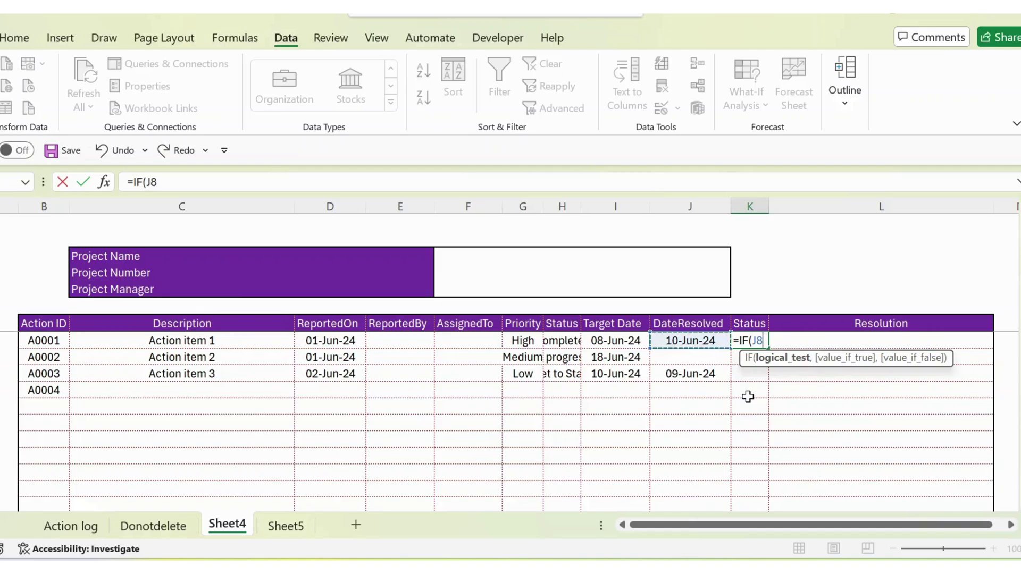
type(">")
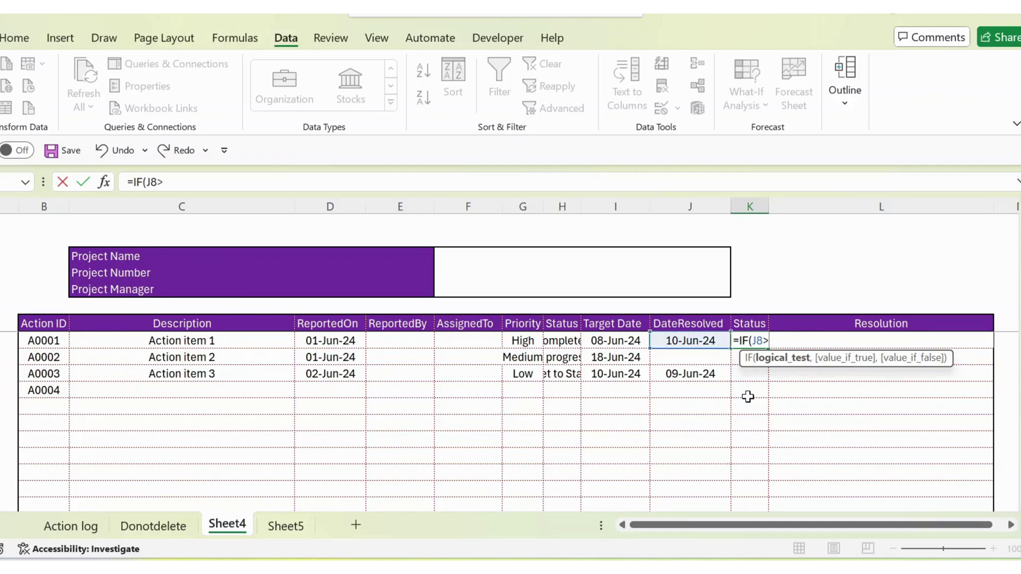
left_click(613, 336)
type(",")
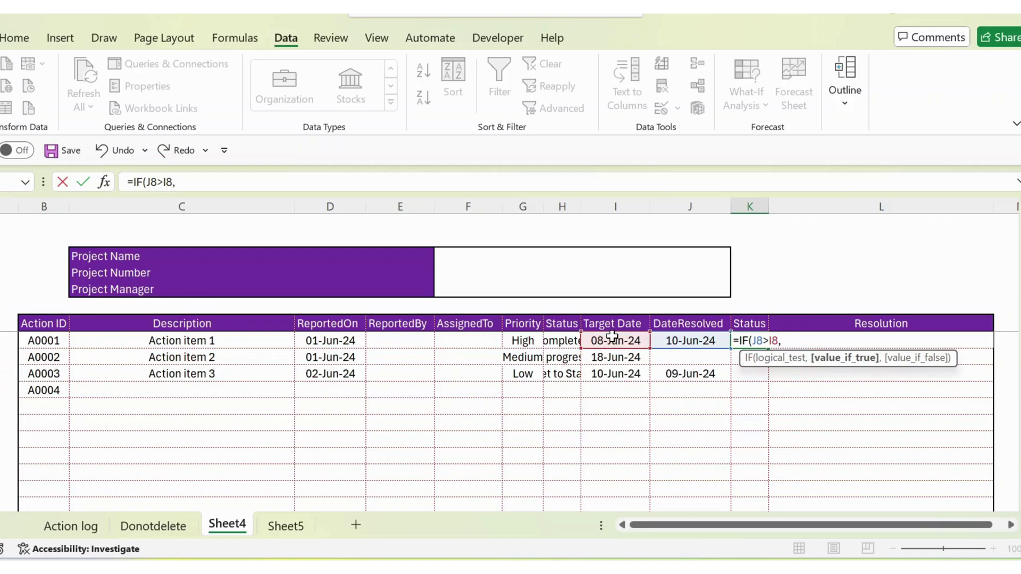
Complete the IF formula to return "Delay" when true and "On time" when false, and enter it
type("\"Delay")
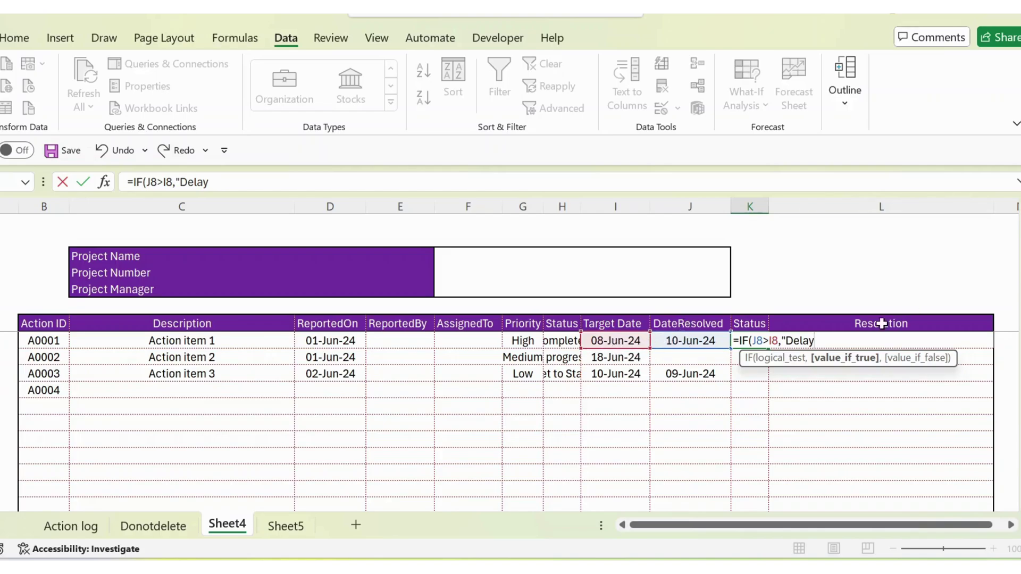
type("\",\"No")
key("BackSpace")
key("BackSpace")
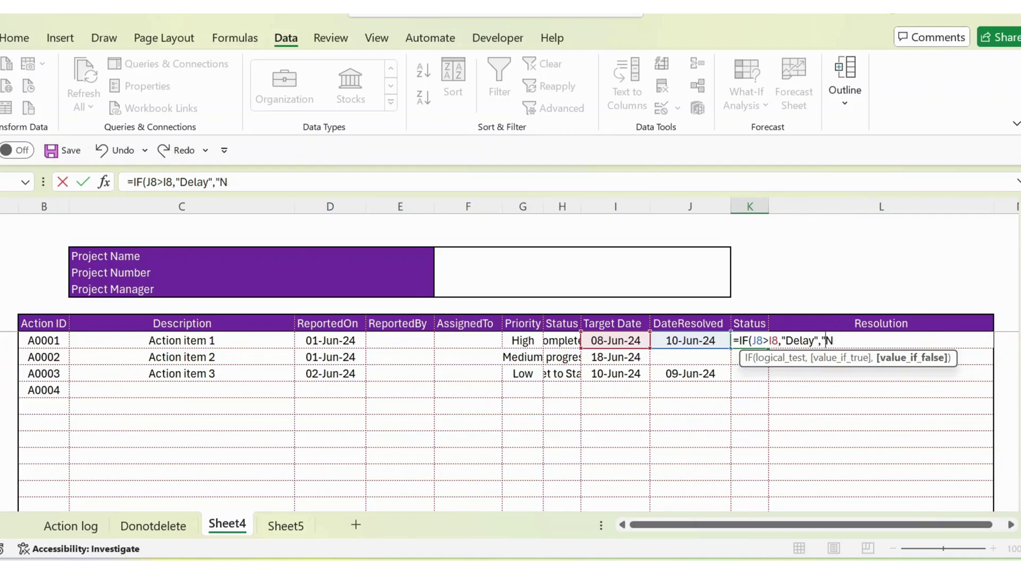
type("On time\")")
key("Return")
key("Up")
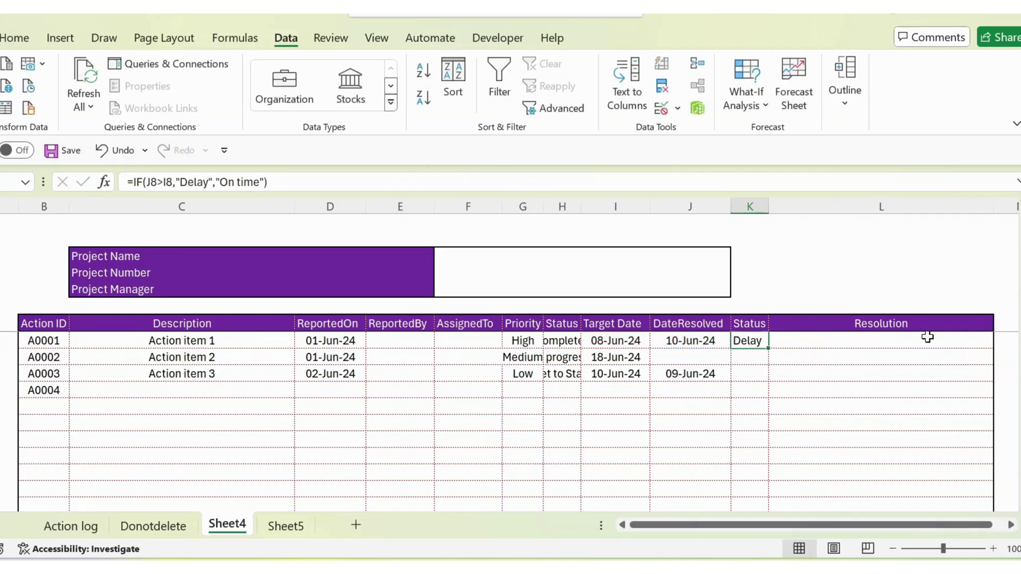
Copy the Status formula into the two cells below it, for A0002 and A0003
key("ctrl+c")
key("Down")
key("shift+Down")
key("Return")
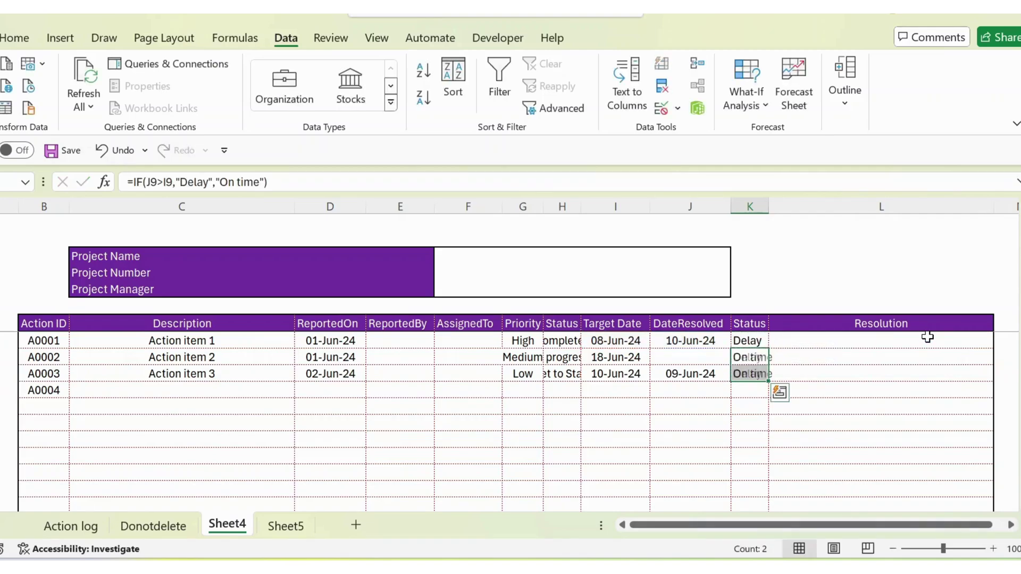
Check each calculated Status in column K against its row's Target Date and DateResolved values
key("Down")
key("Up")
key("Up")
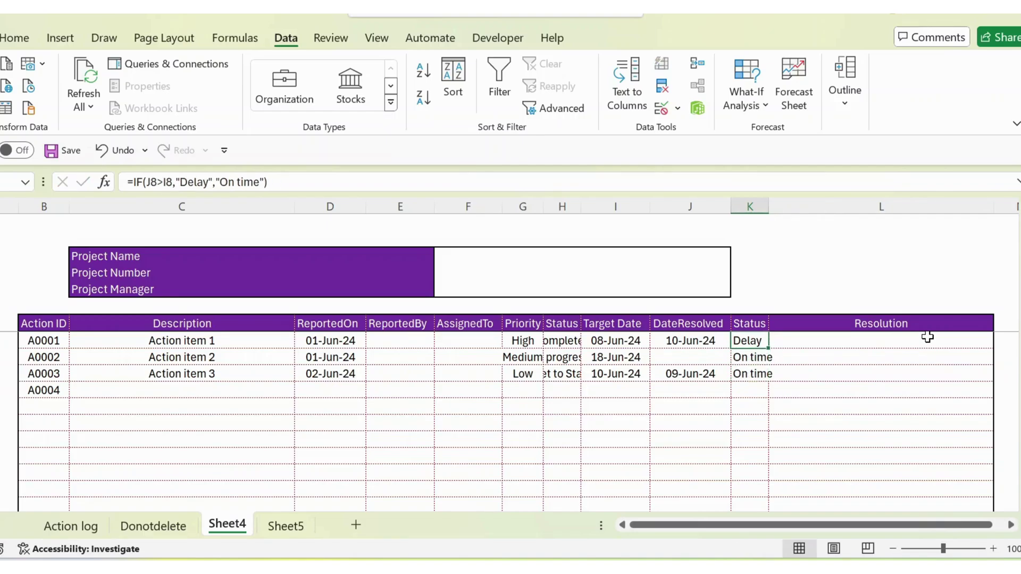
key("Left")
key("Left")
key("Right")
key("Right")
key("Down")
key("Left")
key("Left")
key("Right")
key("Right")
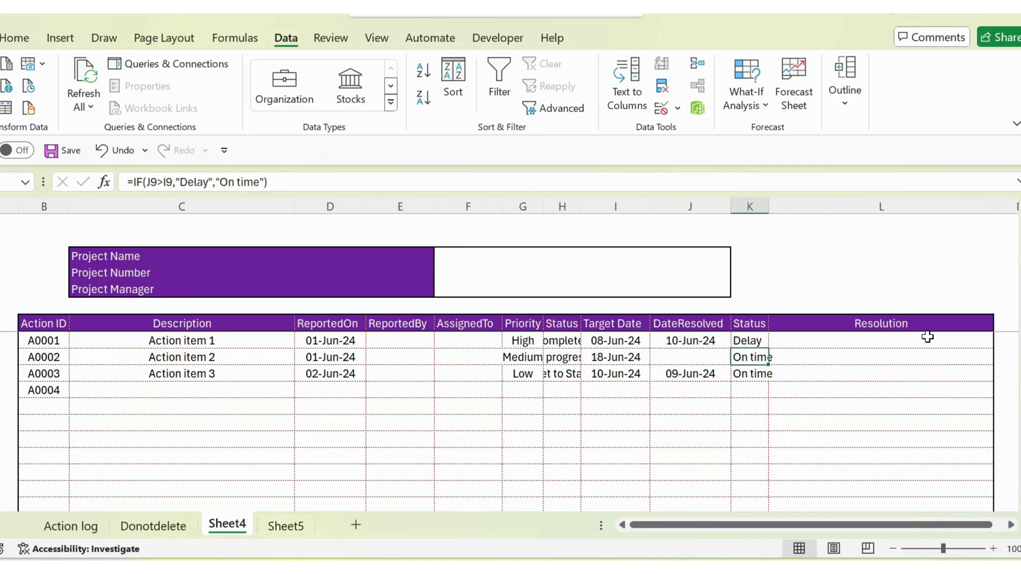
key("Down")
key("Left")
key("Left")
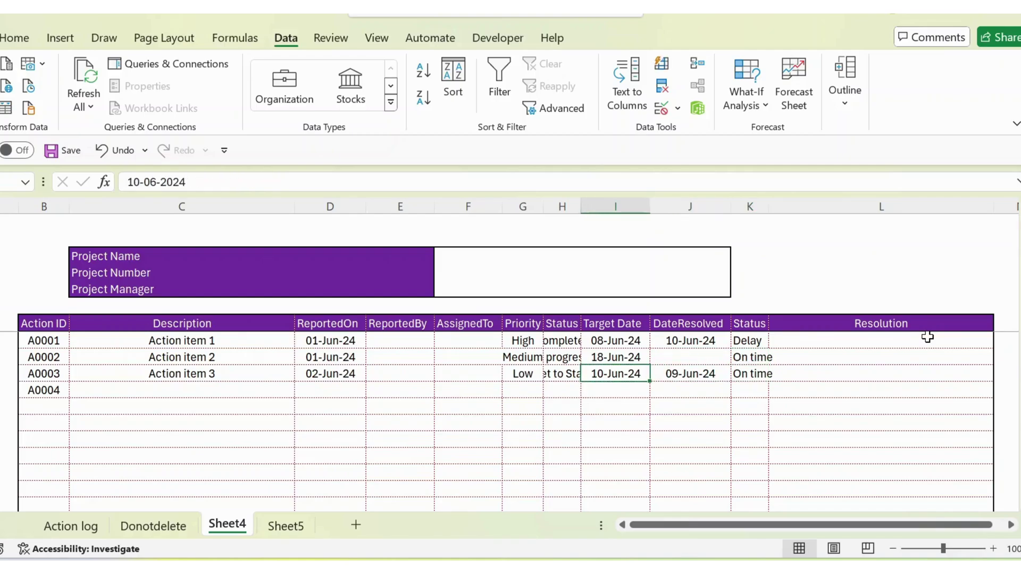
key("Right")
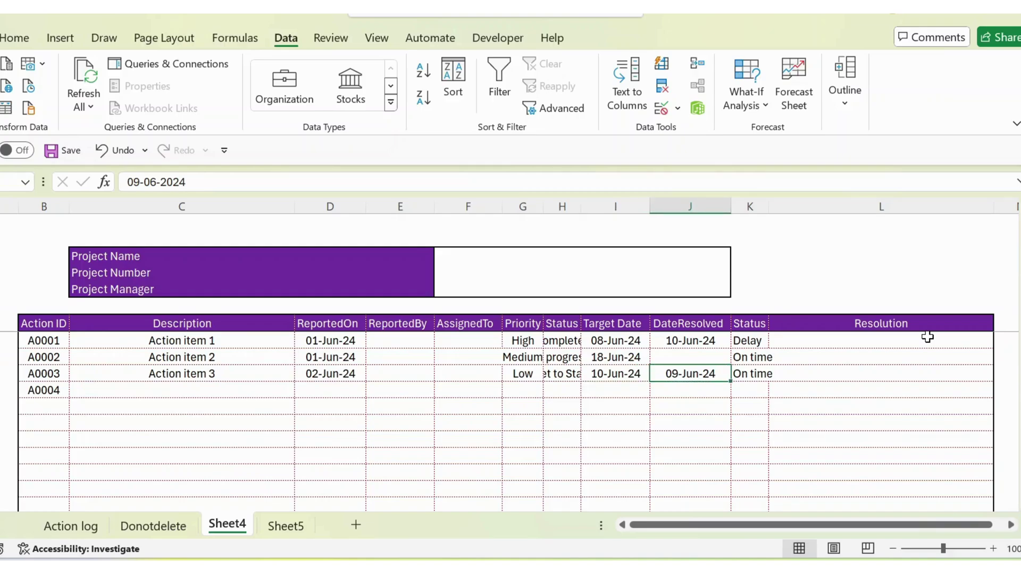
key("Right")
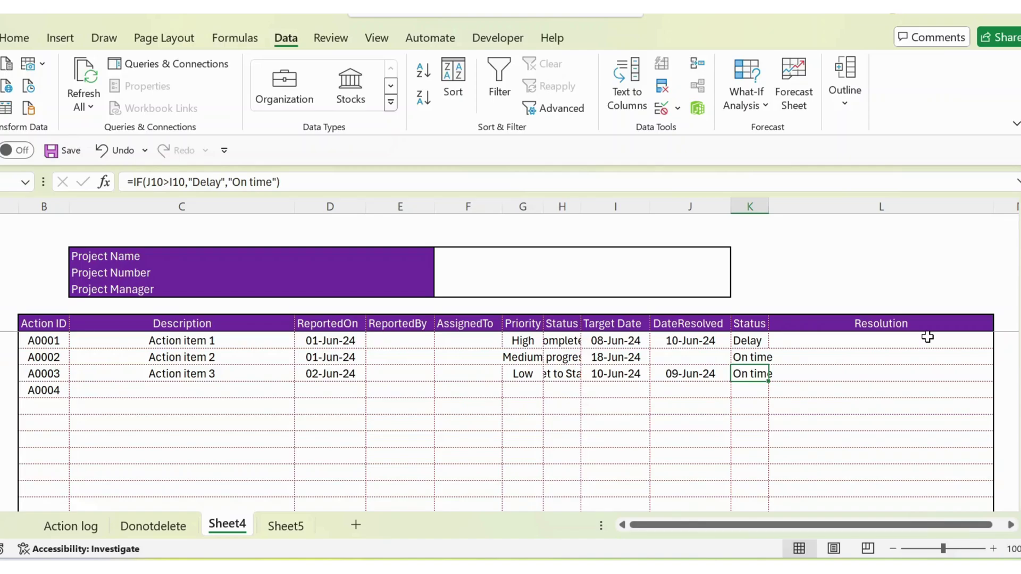
Start a conditional formatting rule on the three calculated Status cells for cell values equal to Delay
key("Up")
key("Up")
key("shift+Down")
key("shift+Down")
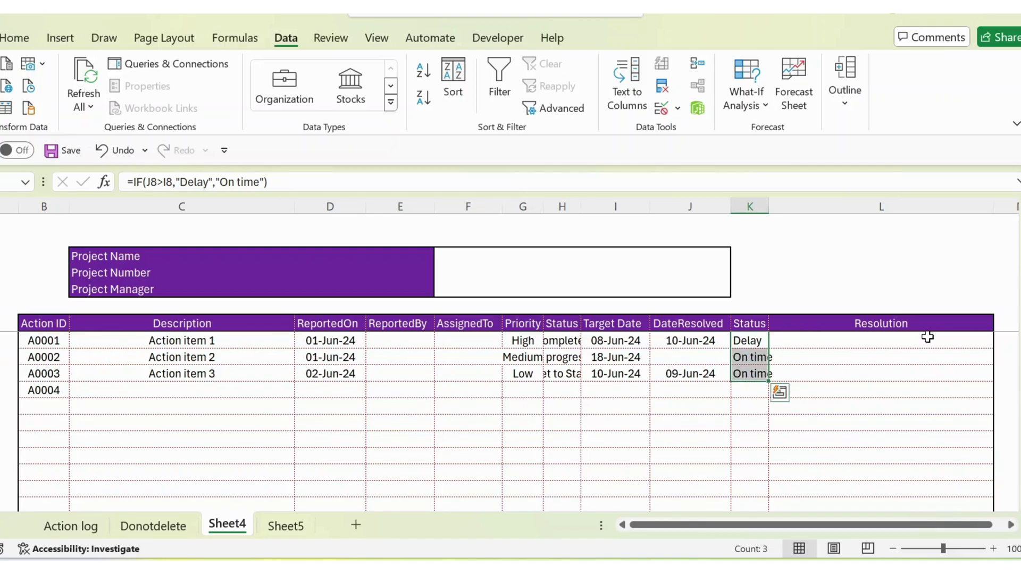
left_click(16, 42)
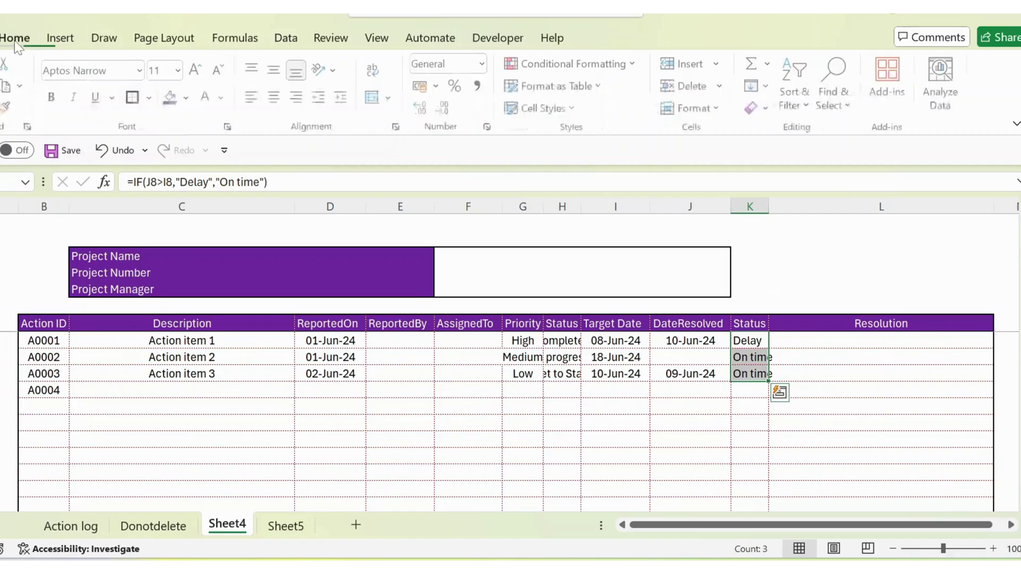
left_click(595, 66)
key("Escape")
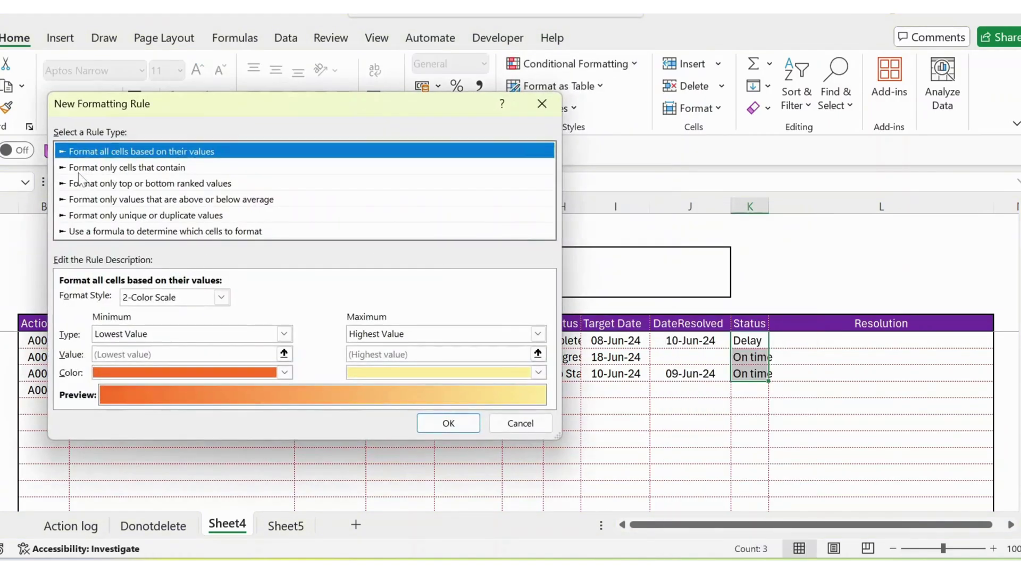
left_click(137, 168)
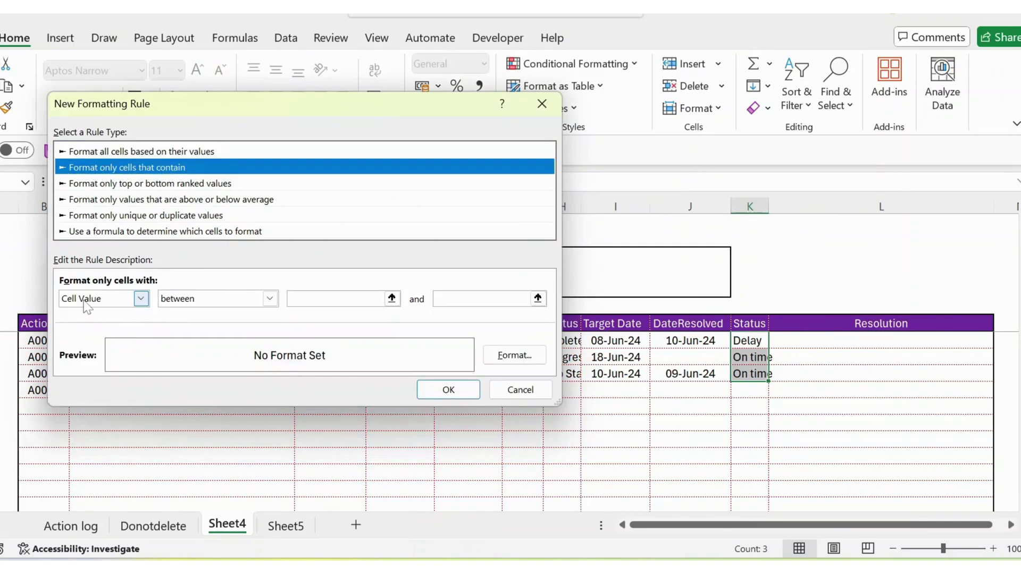
left_click(196, 298)
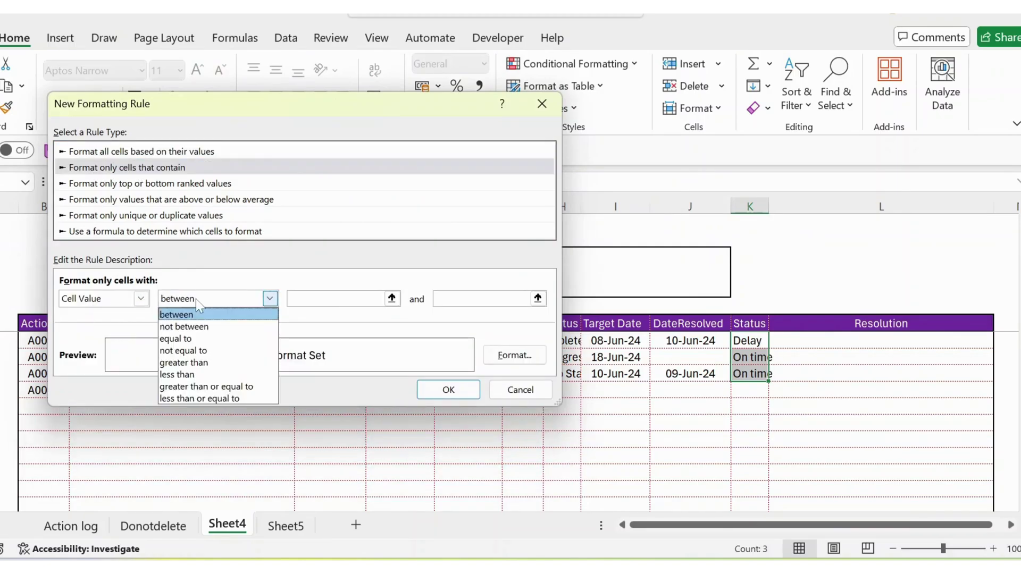
left_click(179, 339)
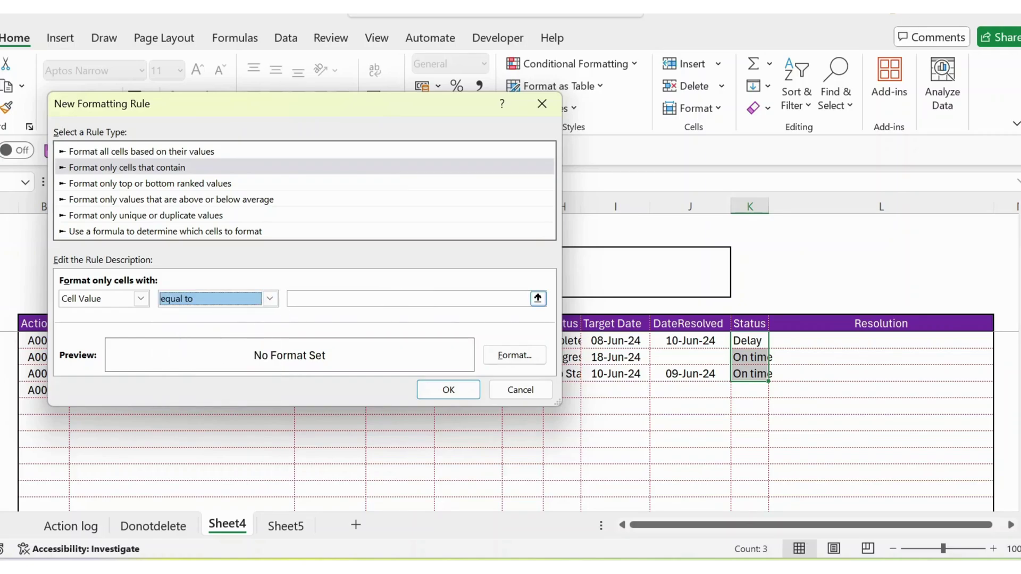
left_click(290, 298)
type("Delay")
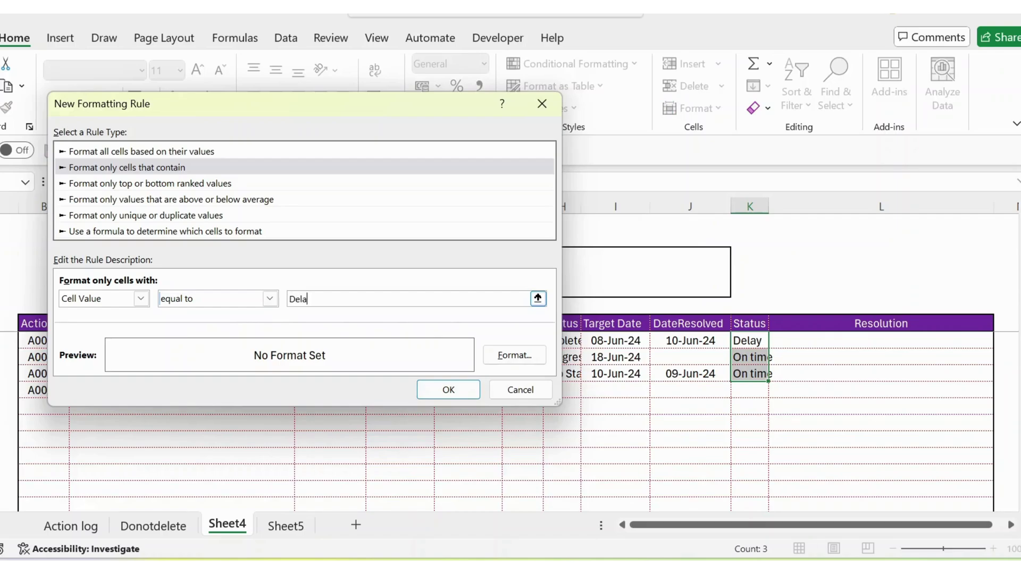
Give the Delay rule a red fill and apply it to the Status cells
left_click(513, 355)
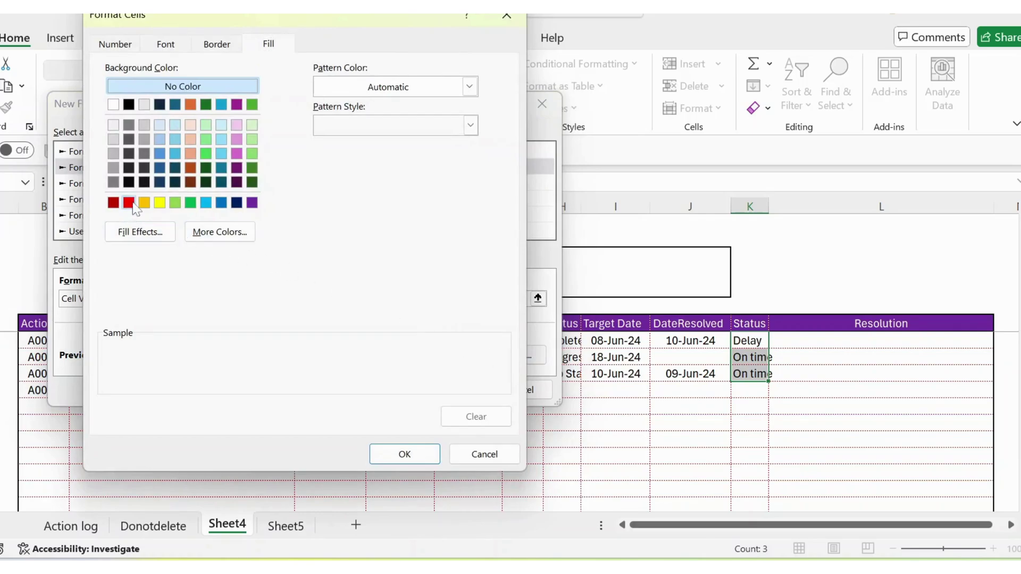
left_click(128, 203)
left_click(405, 454)
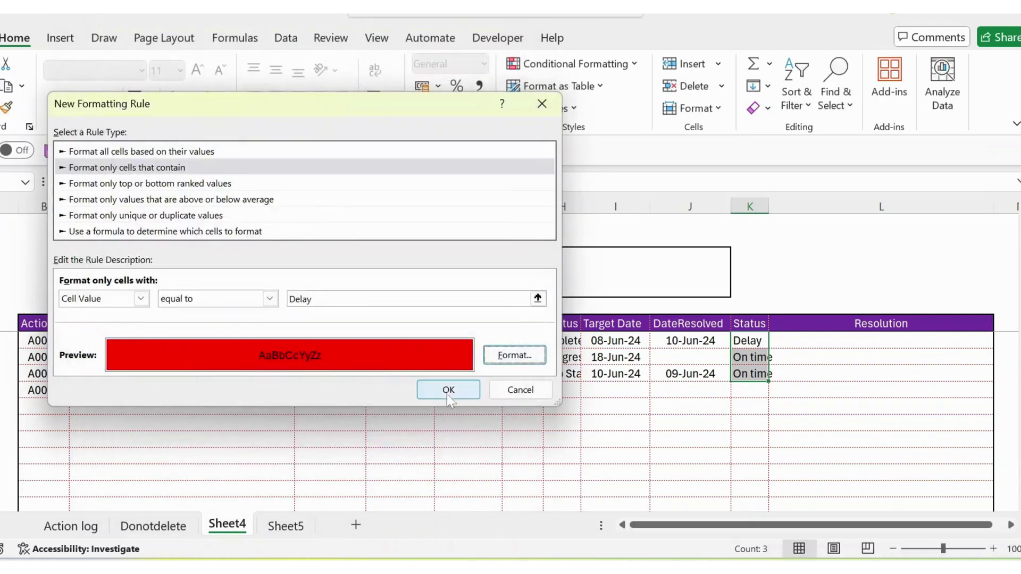
left_click(447, 391)
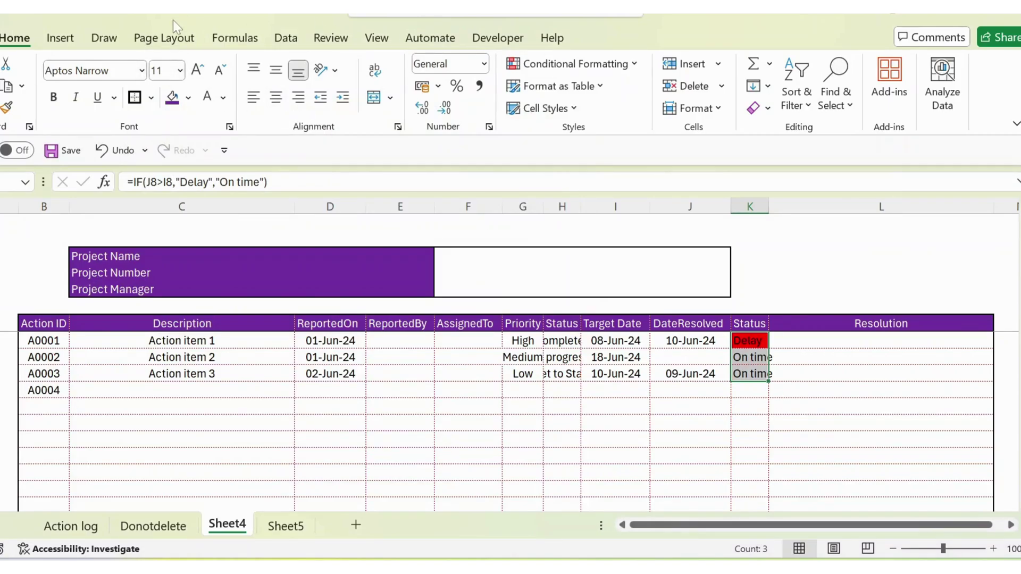
Start a second conditional formatting rule on the calculated Status cells for cell values equal to On time
left_click(590, 68)
left_click(552, 275)
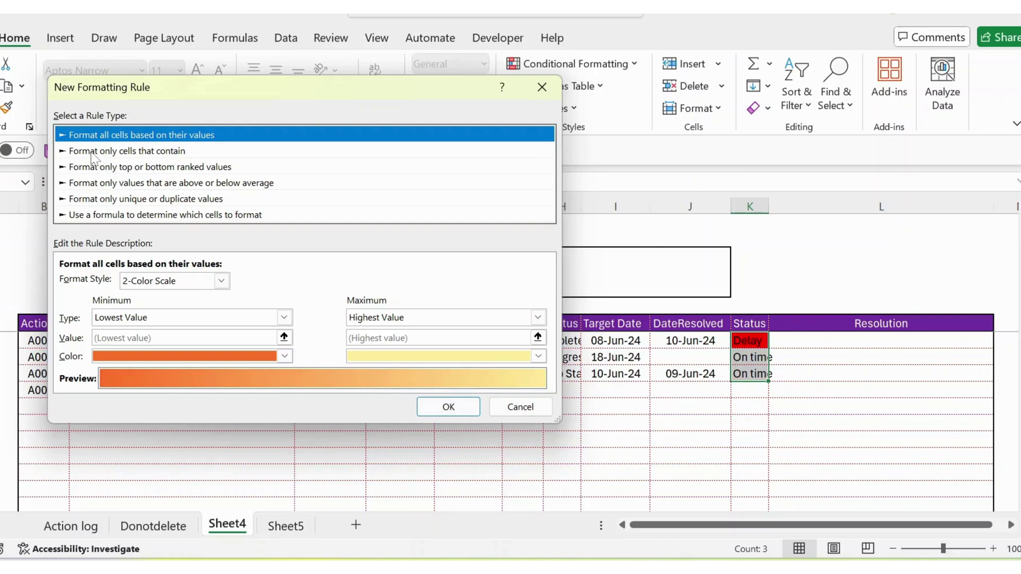
left_click(92, 153)
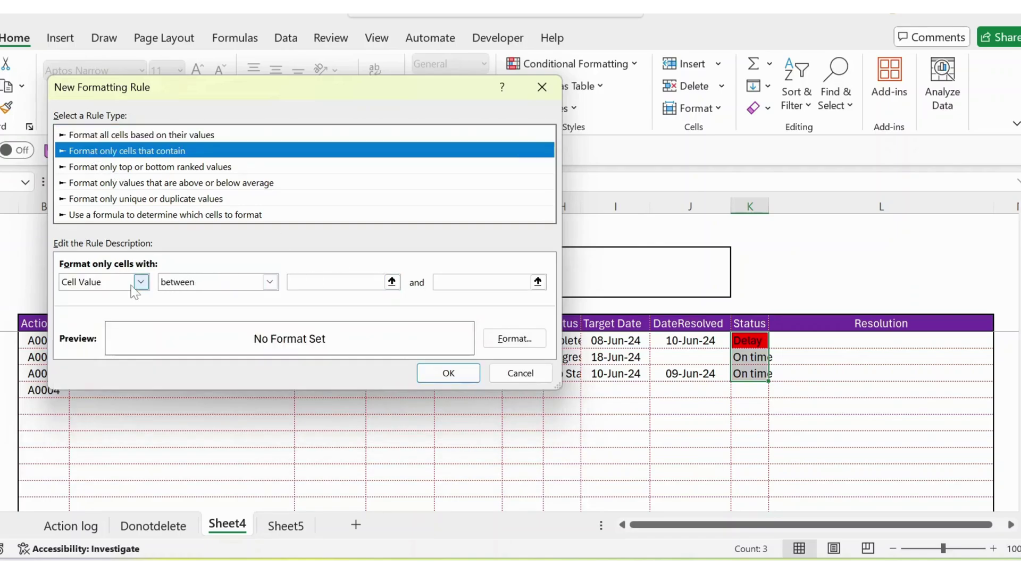
left_click(203, 283)
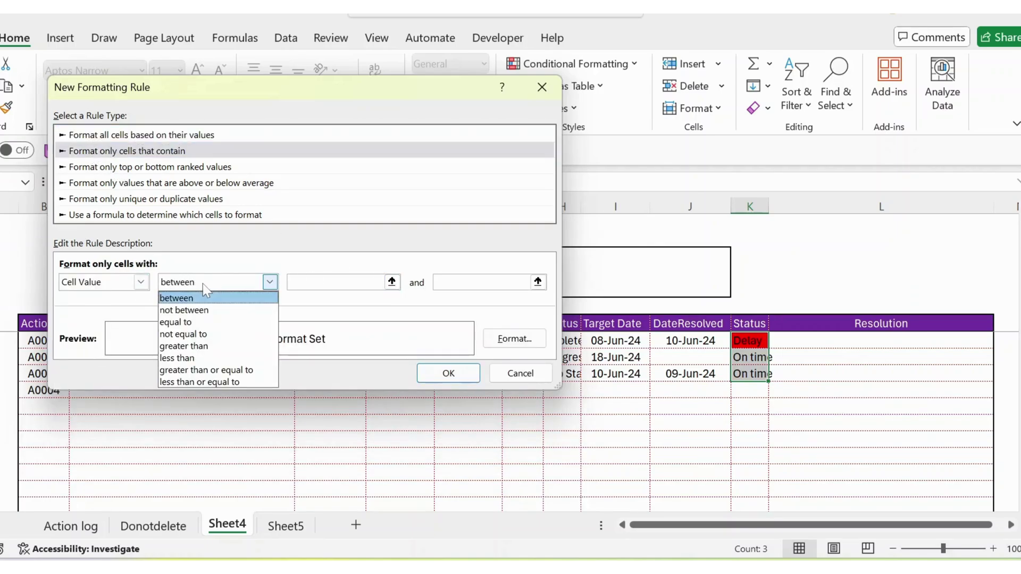
left_click(182, 323)
left_click(290, 282)
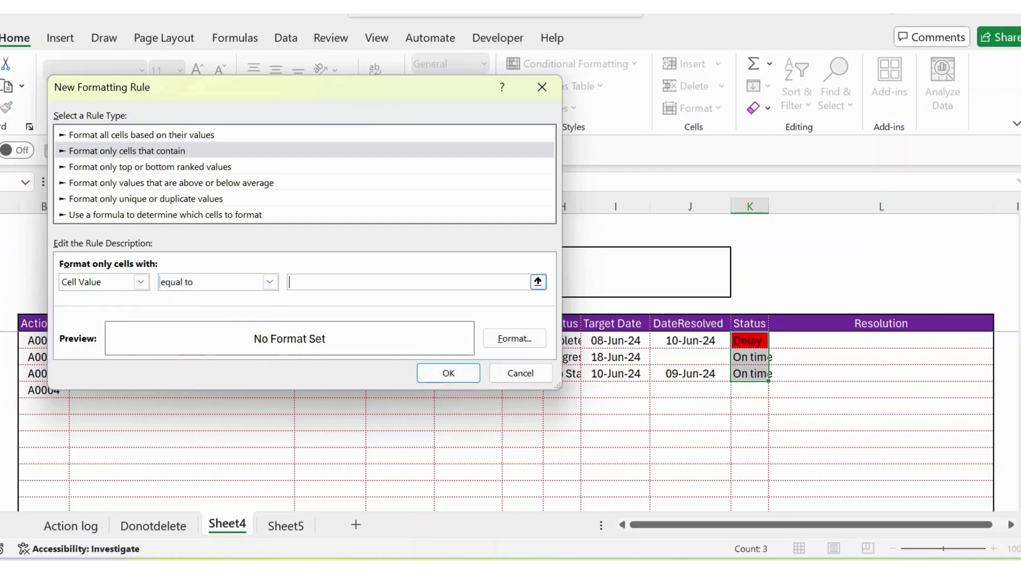
type("On time")
Give the On time rule a green fill and apply it to the Status cells
left_click(513, 339)
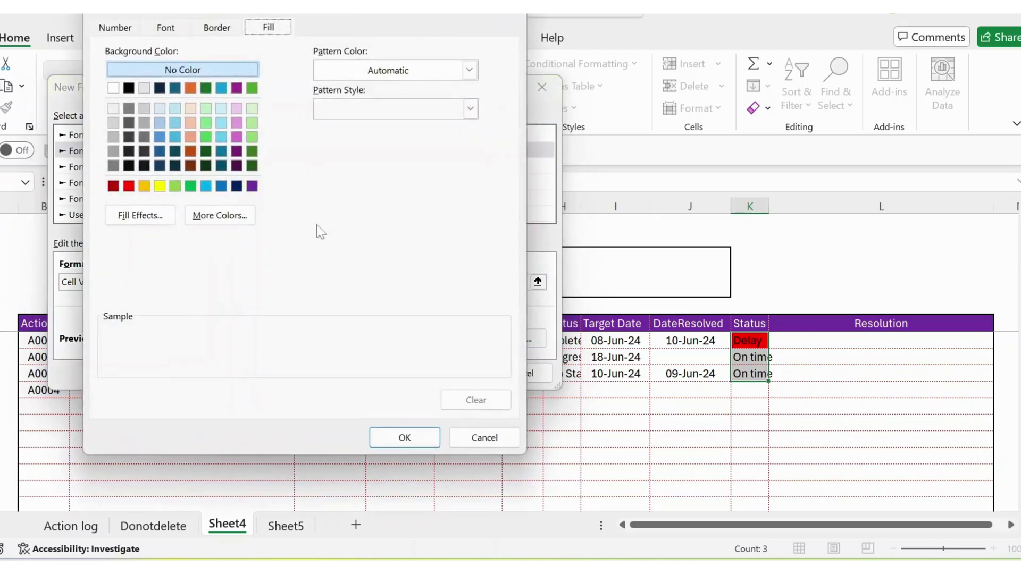
left_click(190, 186)
left_click(405, 437)
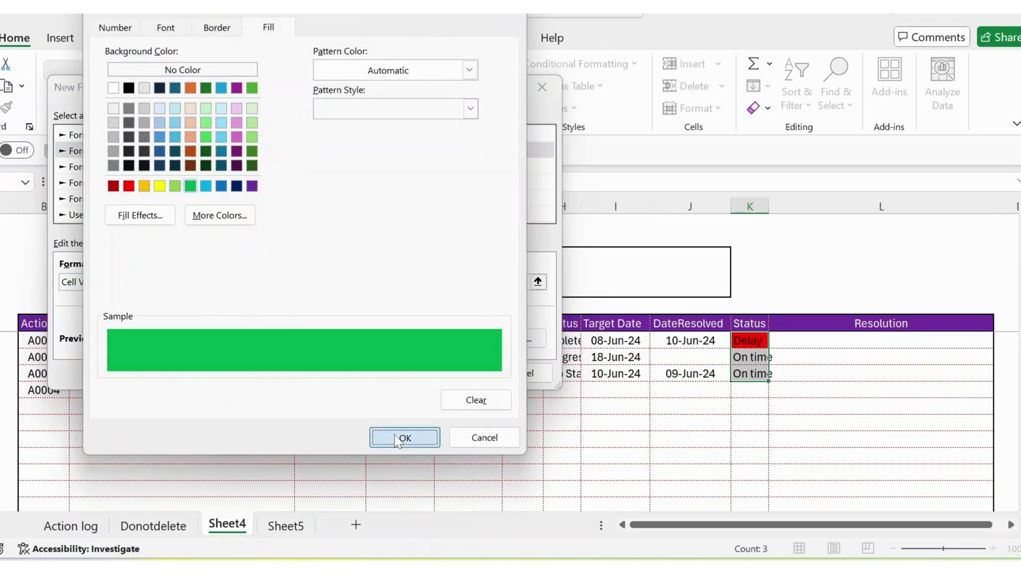
left_click(447, 372)
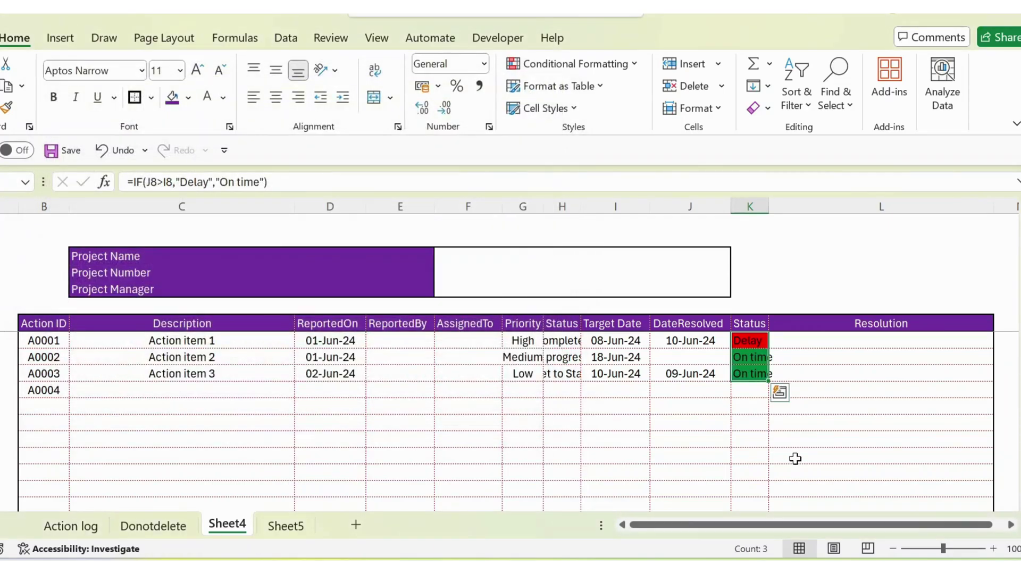
Check the colour-coded Status cells and the neighbouring Resolution cells for the logged action items
key("Down")
key("Down")
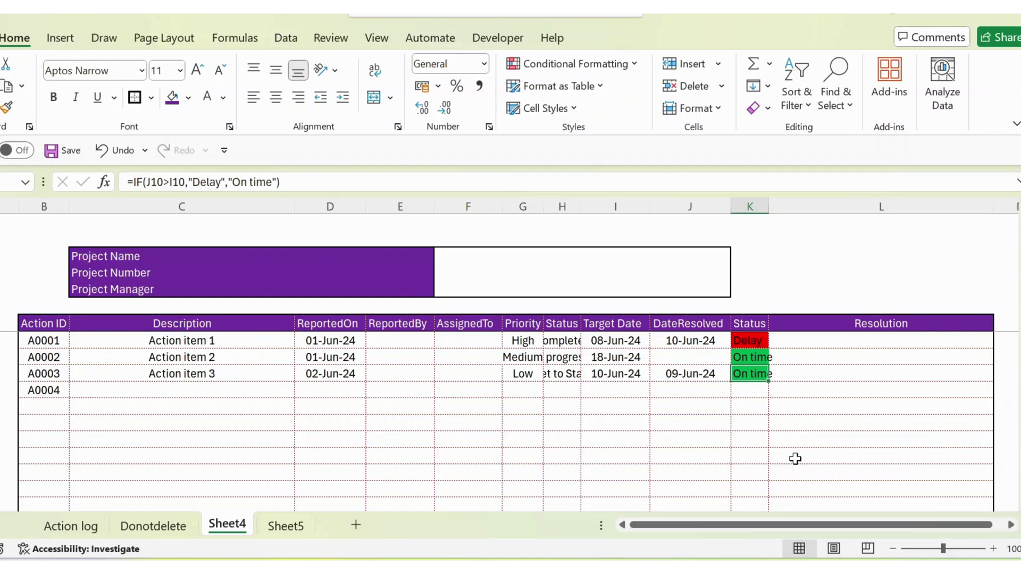
key("Right")
key("Up")
key("Up")
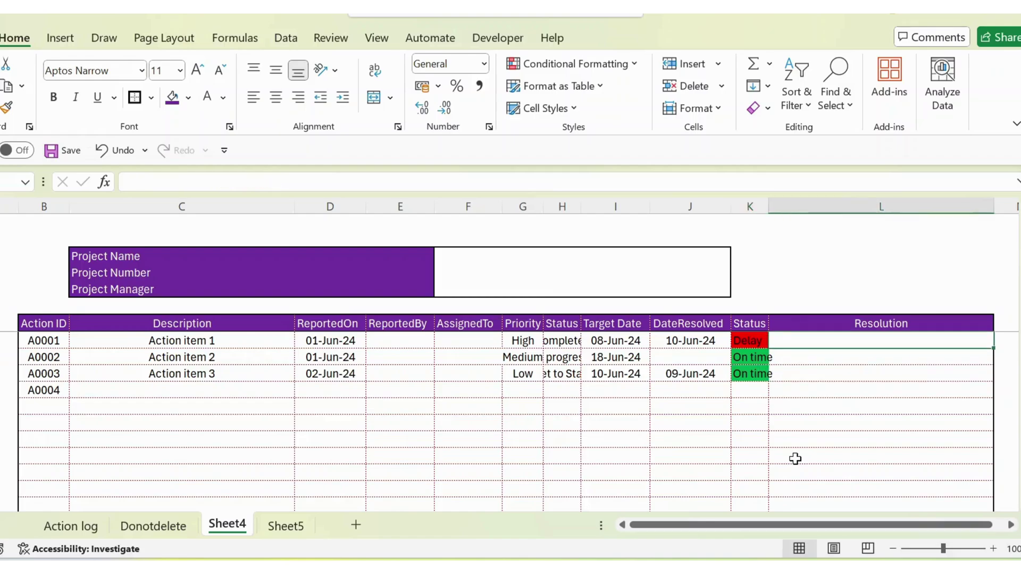
key("Down")
key("Down")
key("Down")
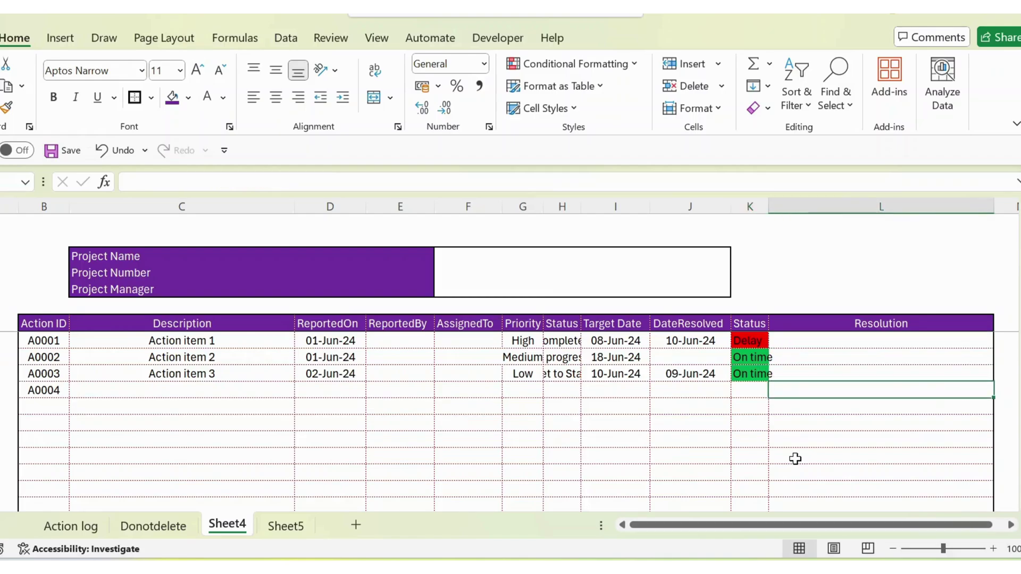